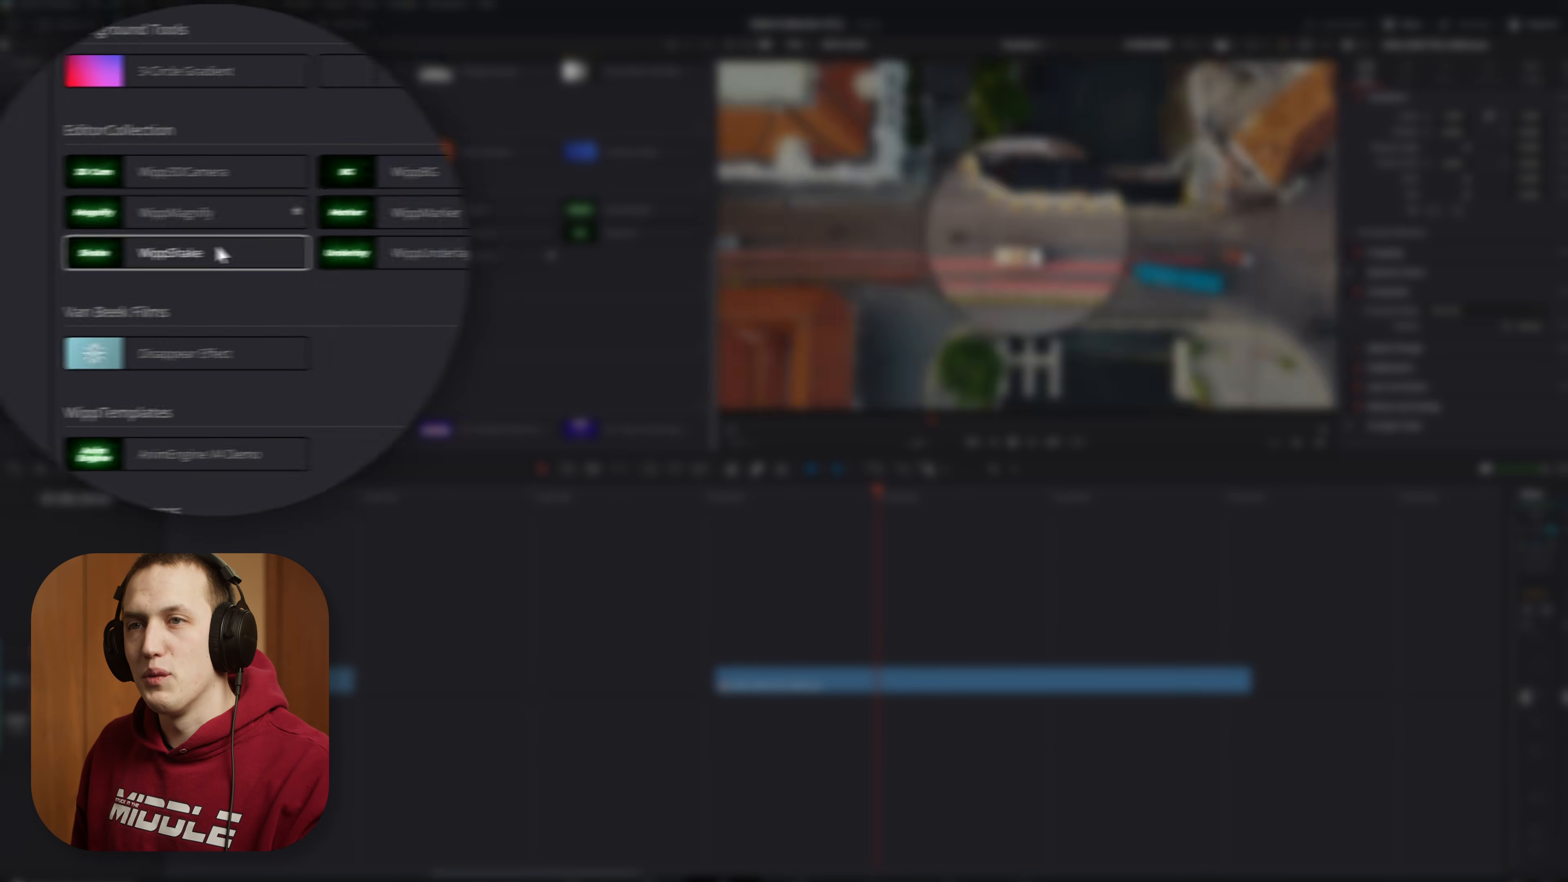
Step: Place the WippMagnify generator above the A034_02051759_C048.braw clip on the timeline and play it back
drag(149, 224, 812, 640)
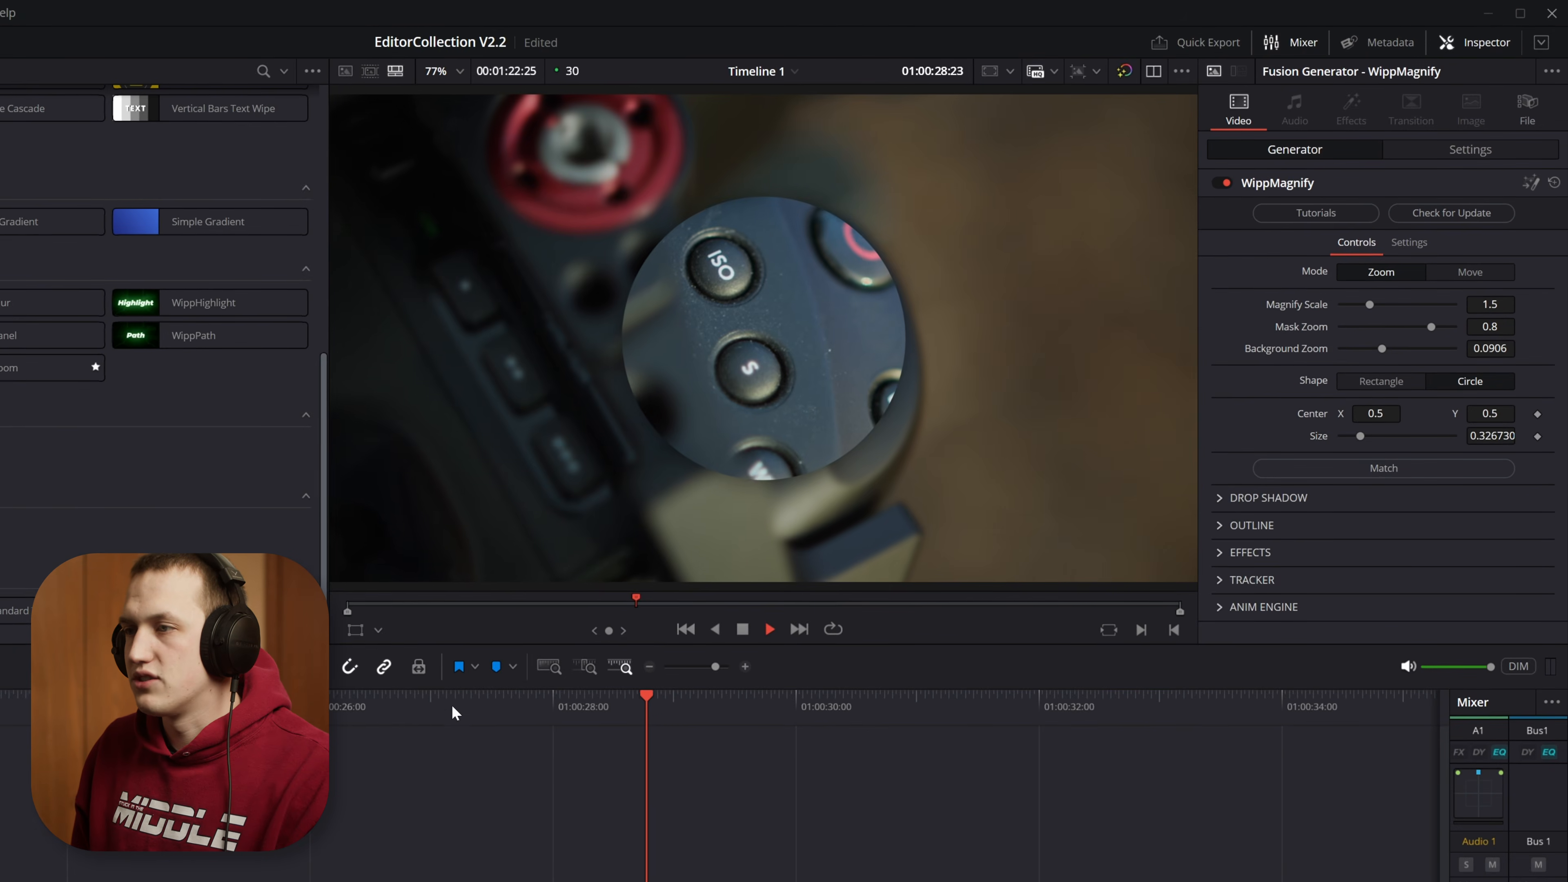
click(760, 494)
key(space)
key(space)
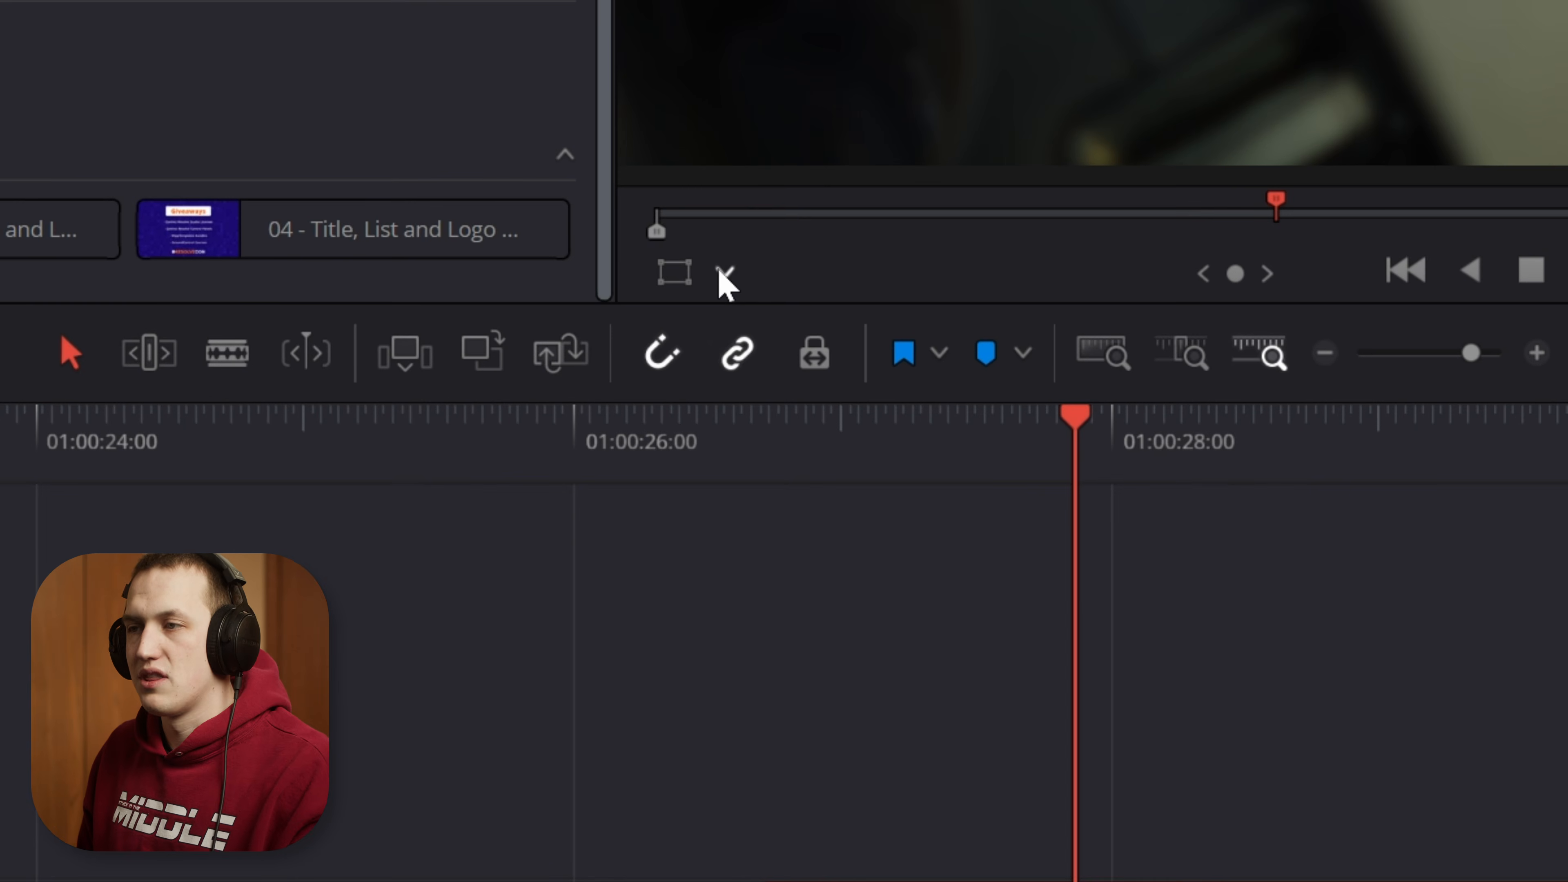
Step: Enable the Fusion Overlay and fit the magnifier circle over the ISO button, centered at about X 0.48, Y 0.66 with size about 0.28
click(726, 273)
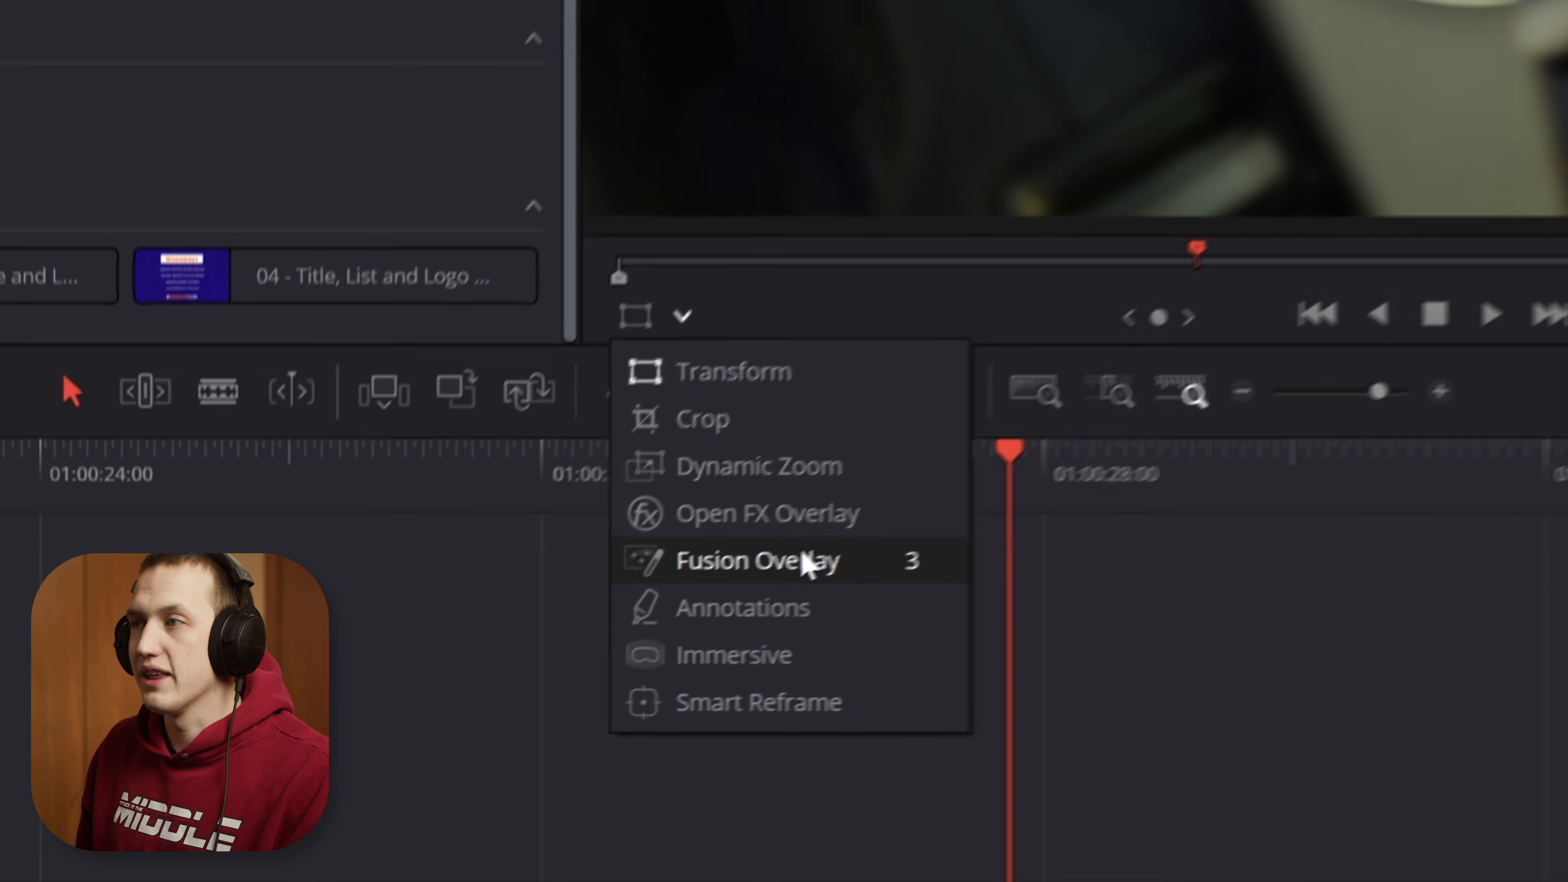
click(815, 559)
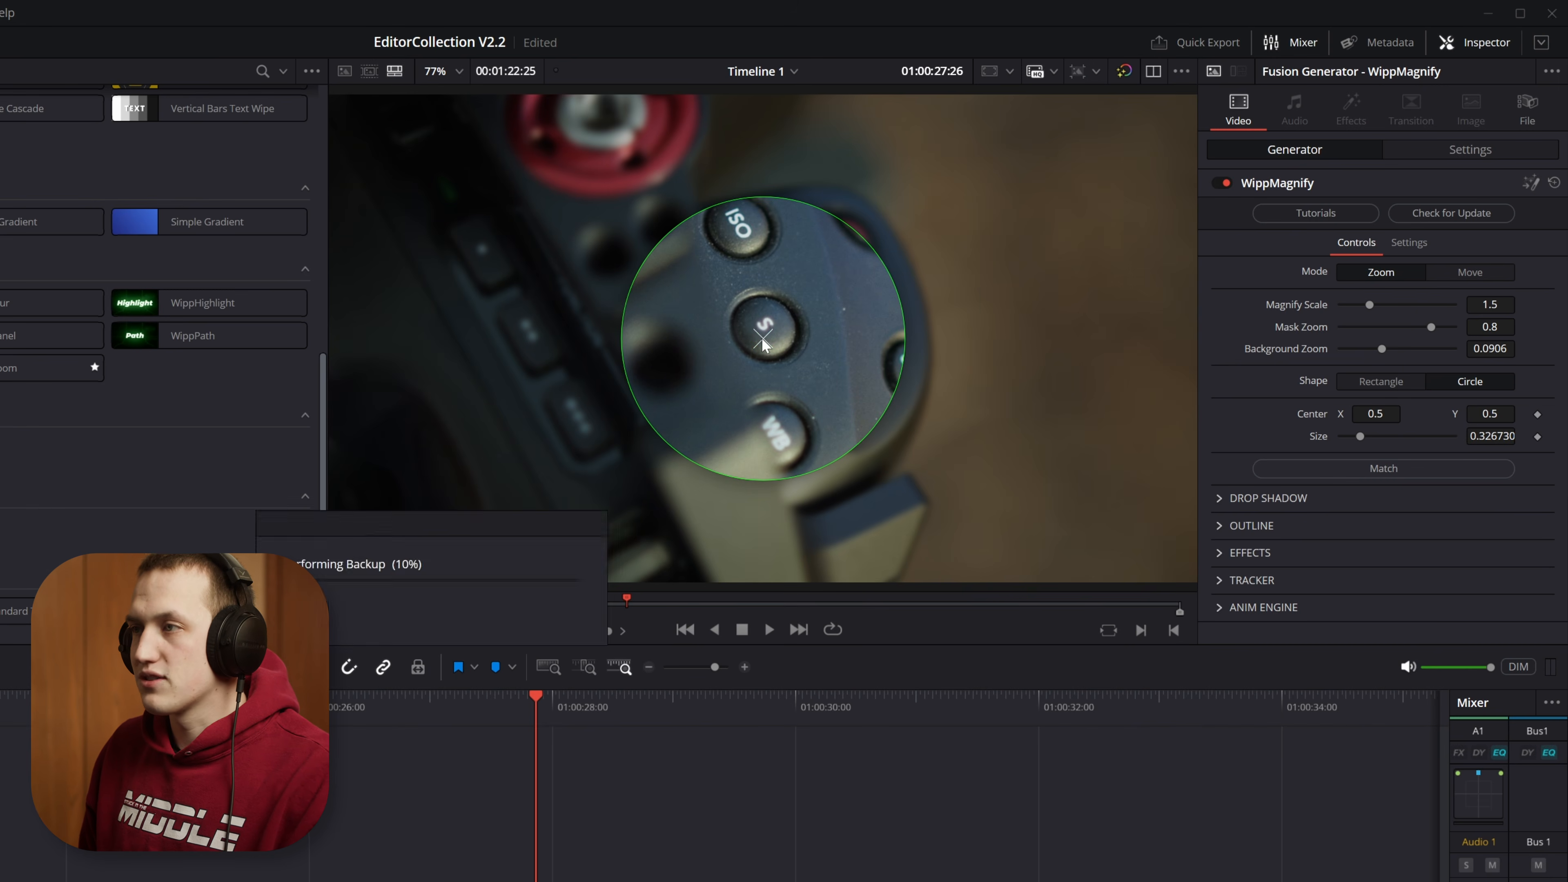
drag(762, 338, 799, 296)
drag(901, 194, 875, 257)
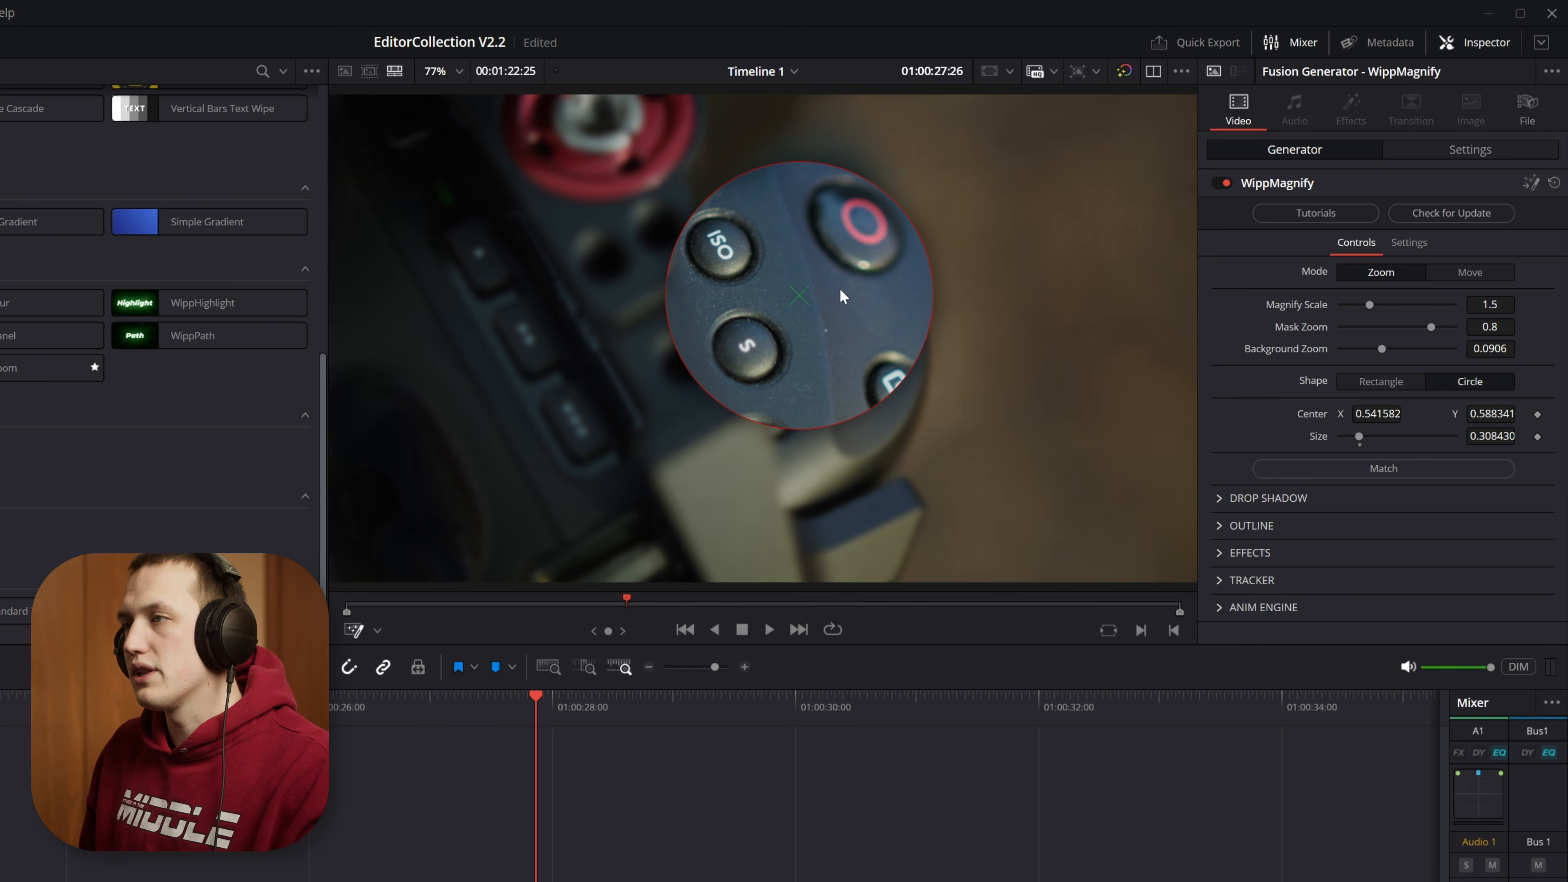
drag(799, 297, 745, 265)
drag(830, 157, 821, 167)
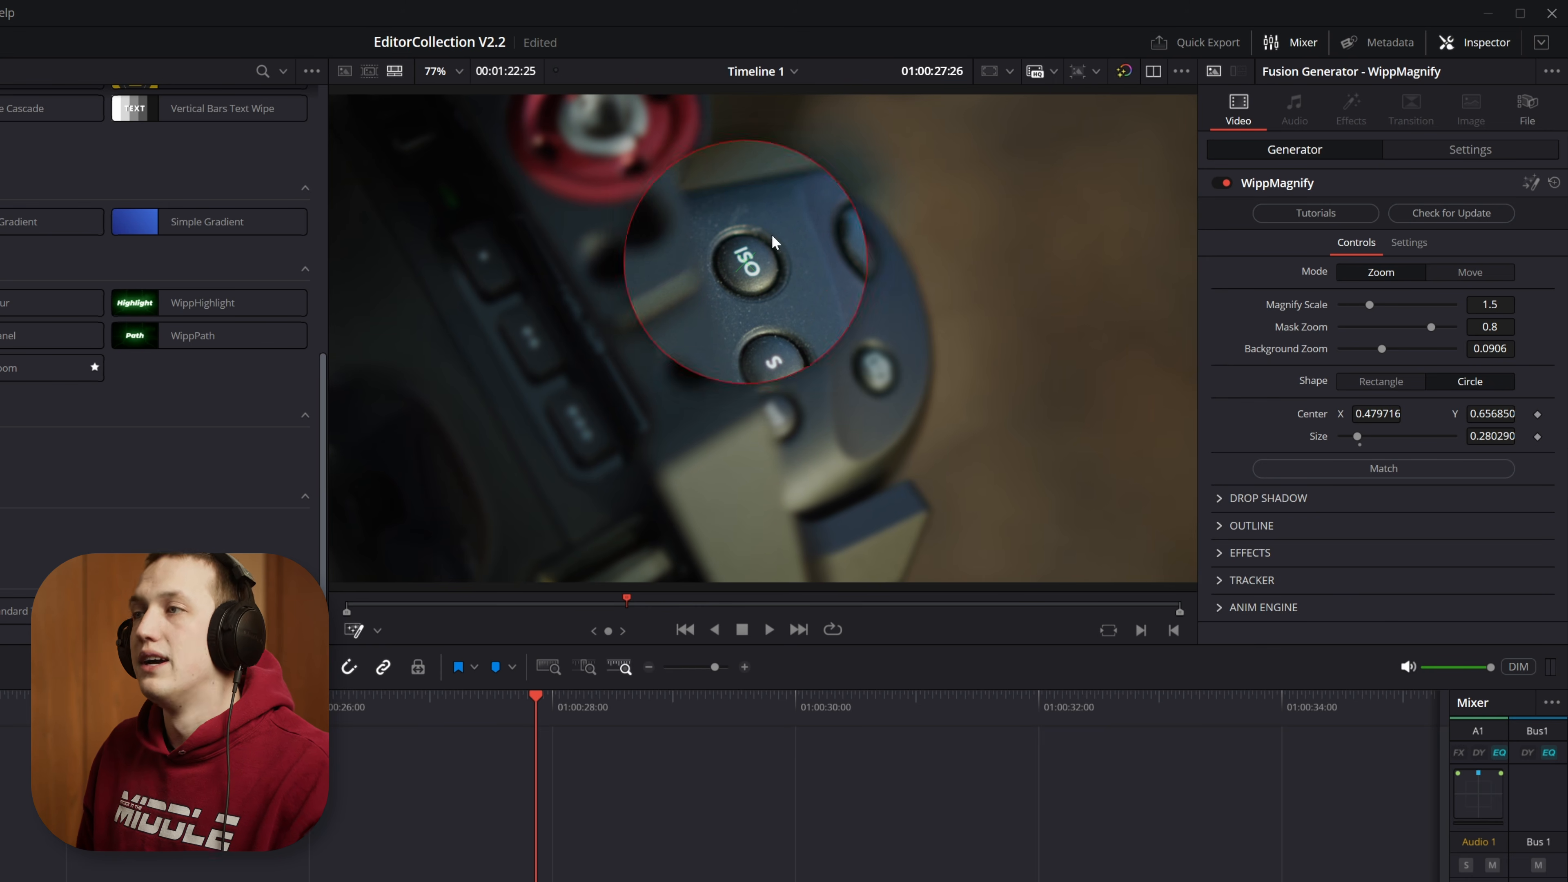
Step: Play and scrub through the WippMagnify clip to examine how the magnifier animates over the ISO button
click(396, 716)
key(space)
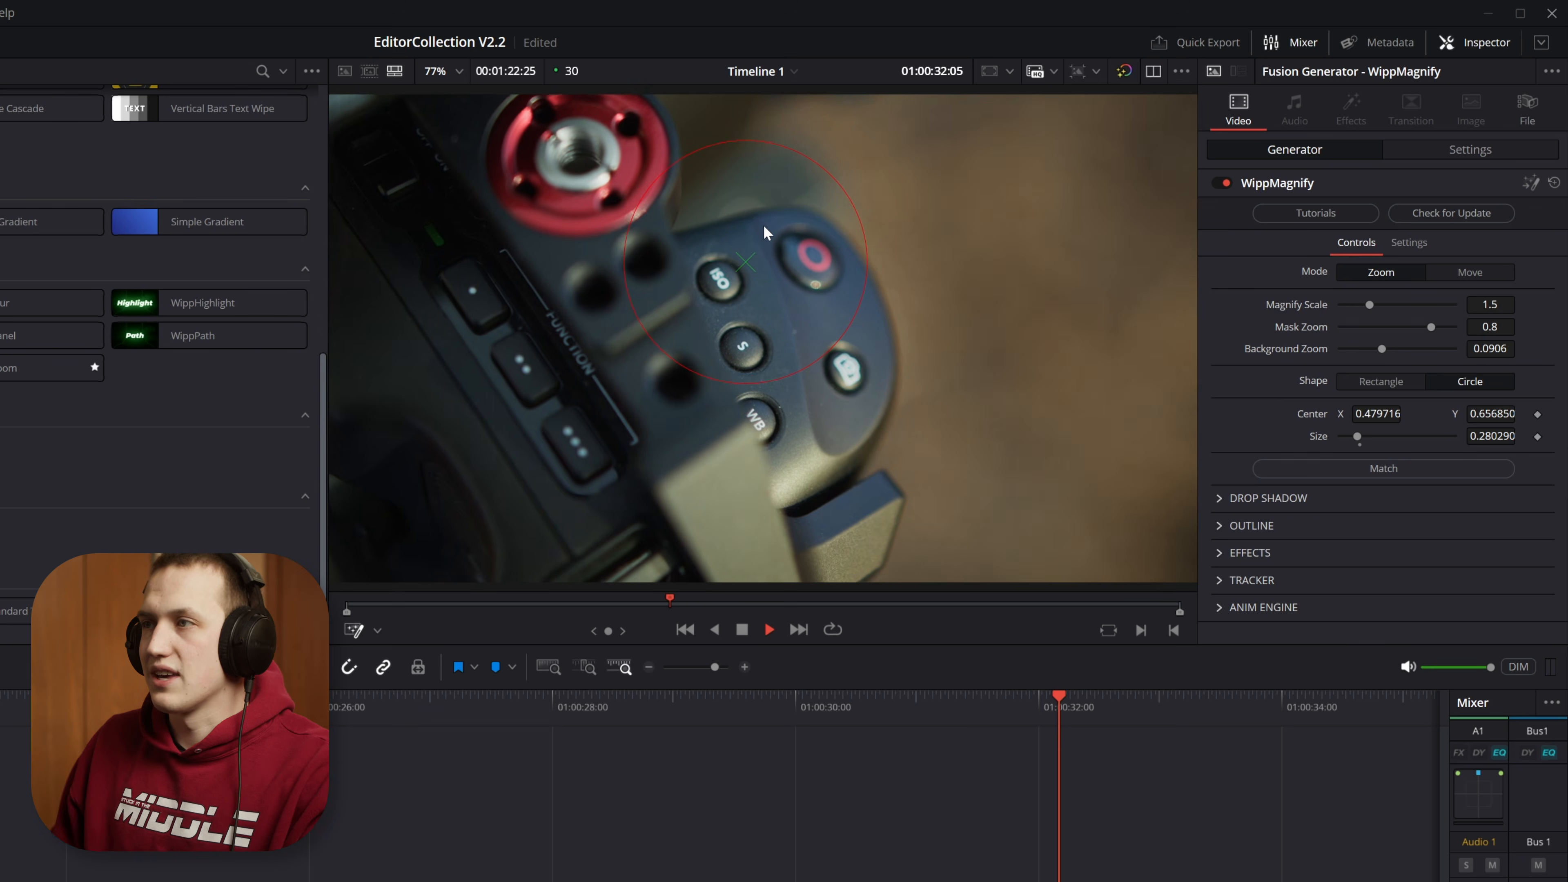
key(space)
click(623, 698)
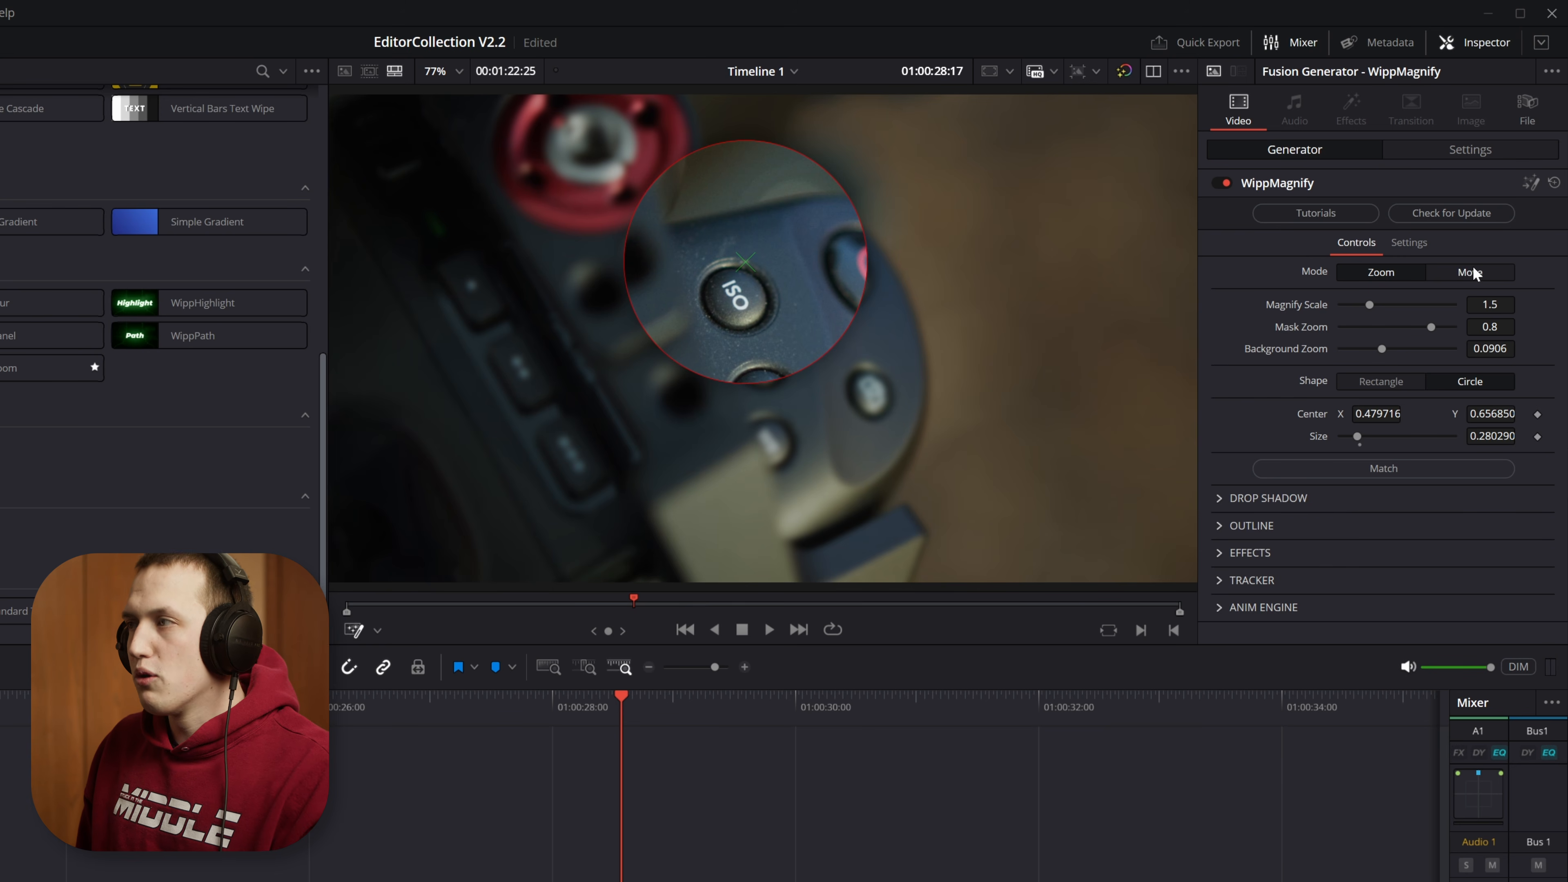
drag(563, 704, 452, 697)
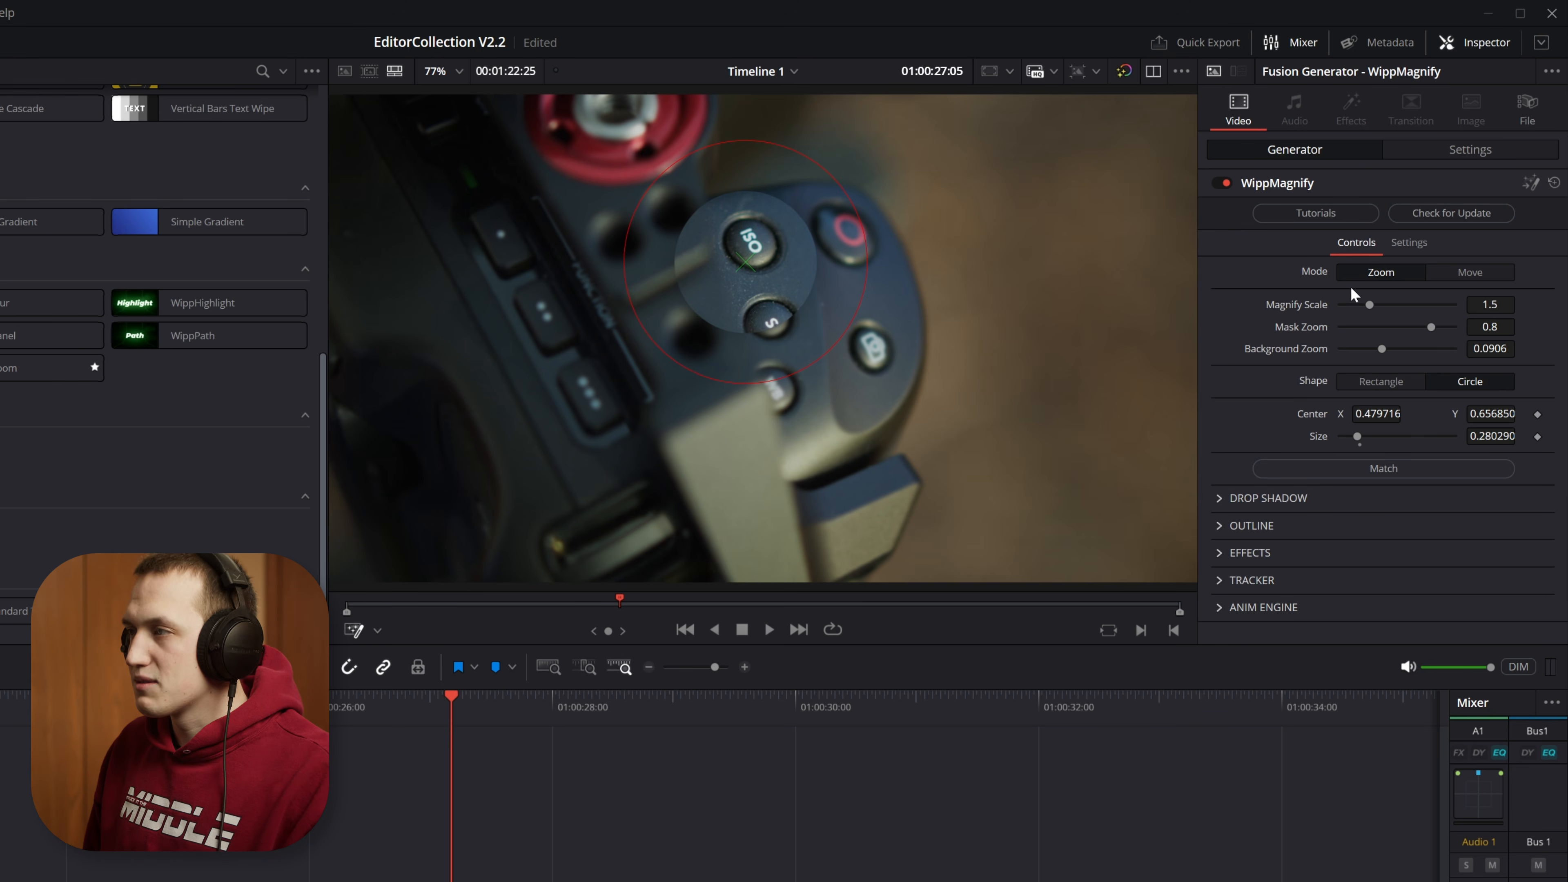
click(560, 702)
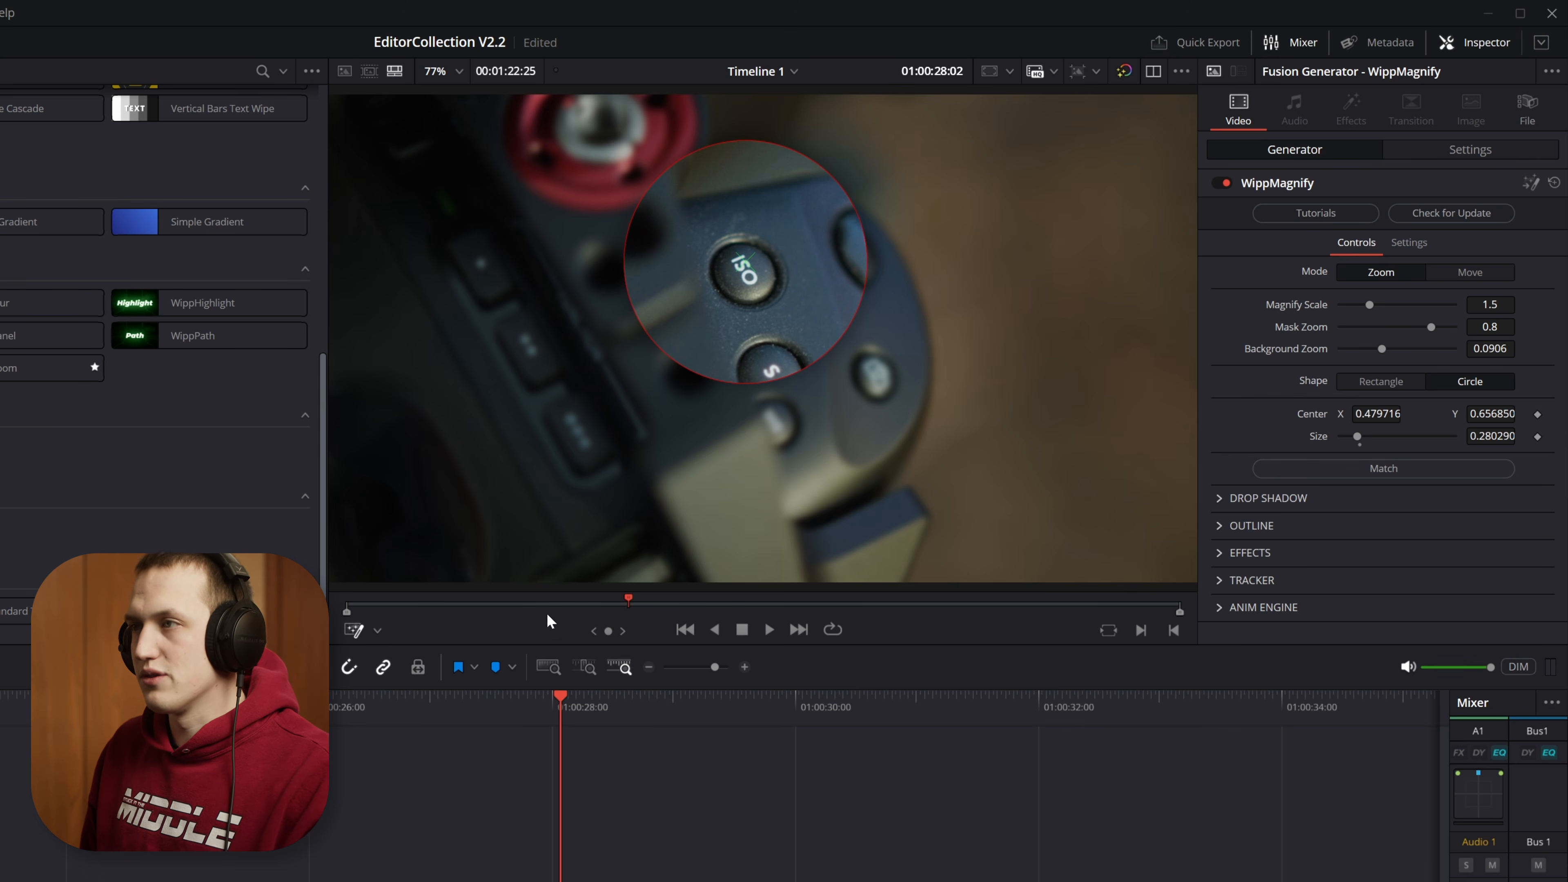
Step: Set Magnify Scale to 1.488 and compare the opening animation with Mask Zoom at 0.0, 1.0 and 0.8
drag(1369, 304, 1266, 365)
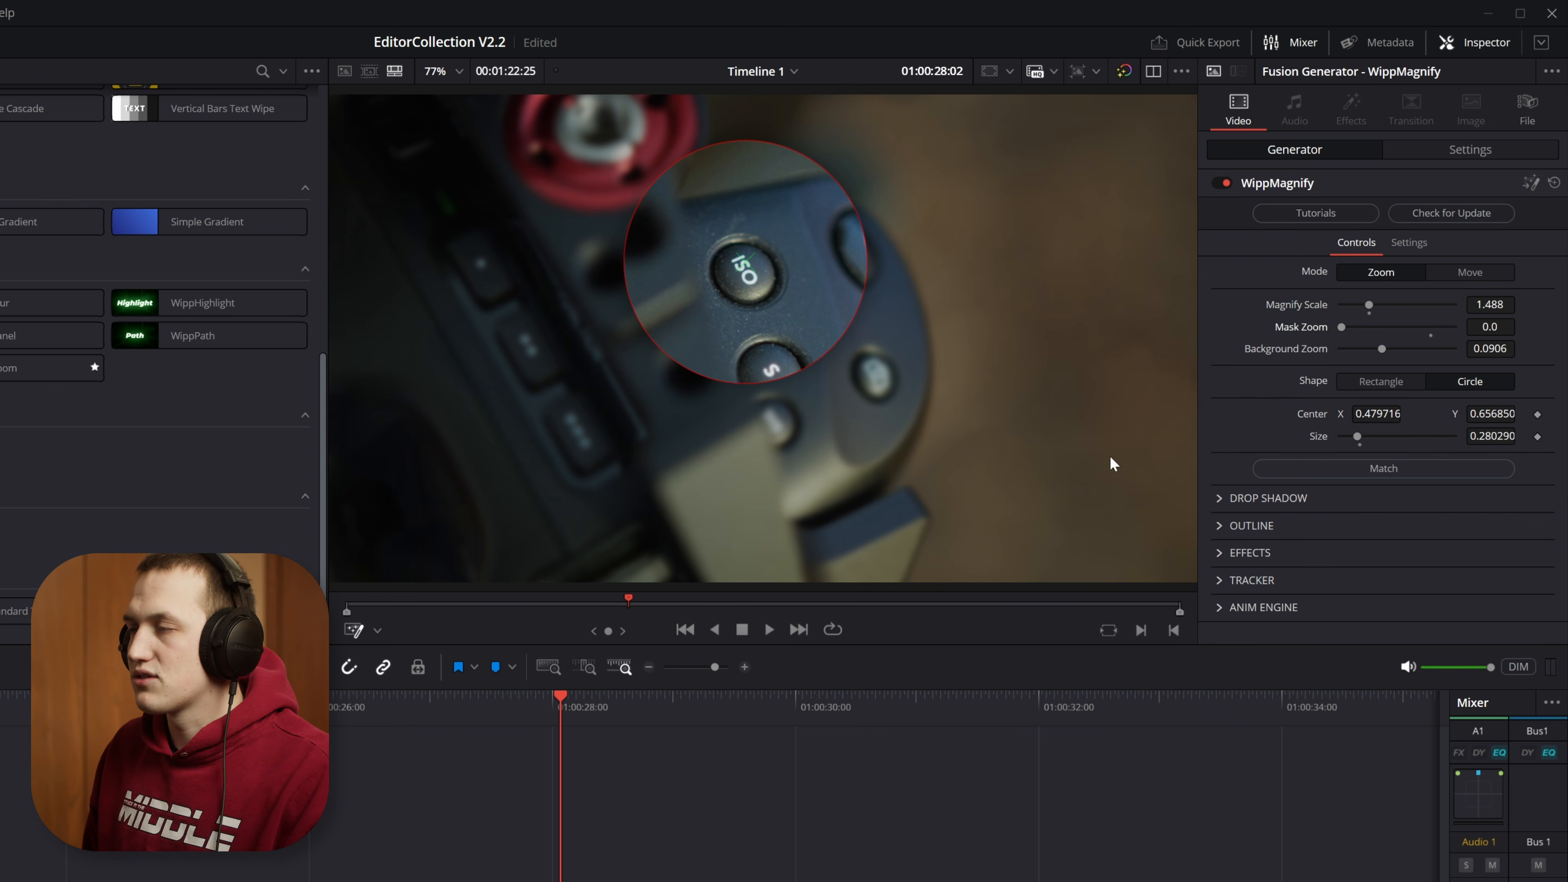
drag(519, 711, 451, 707)
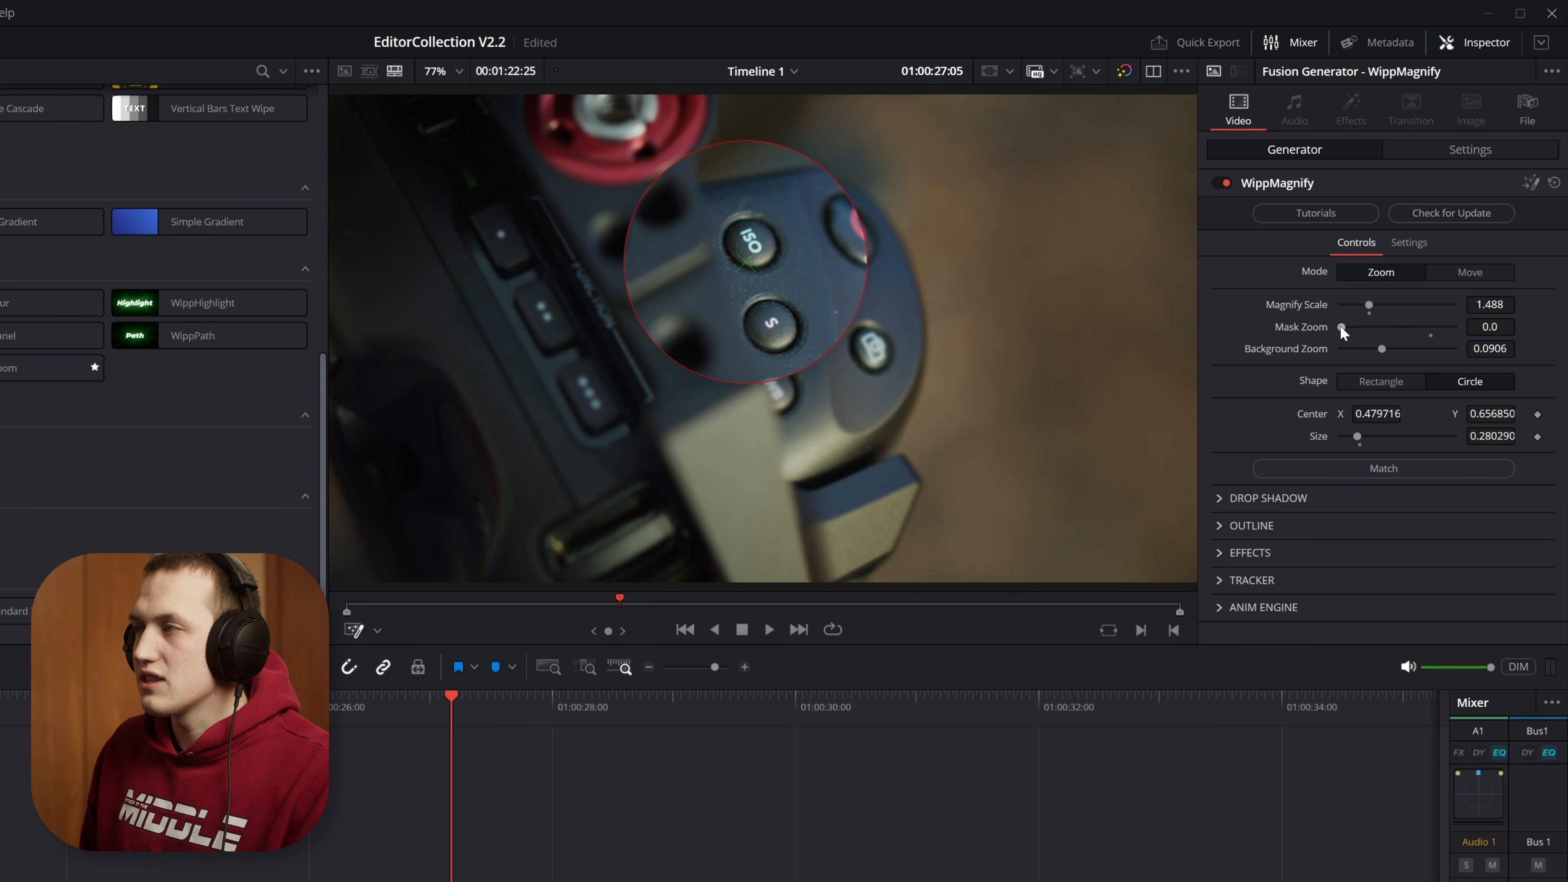
drag(1341, 326, 1454, 327)
mouse_move(451, 710)
mouse_down()
mouse_move(419, 708)
mouse_move(482, 707)
mouse_move(467, 707)
mouse_up()
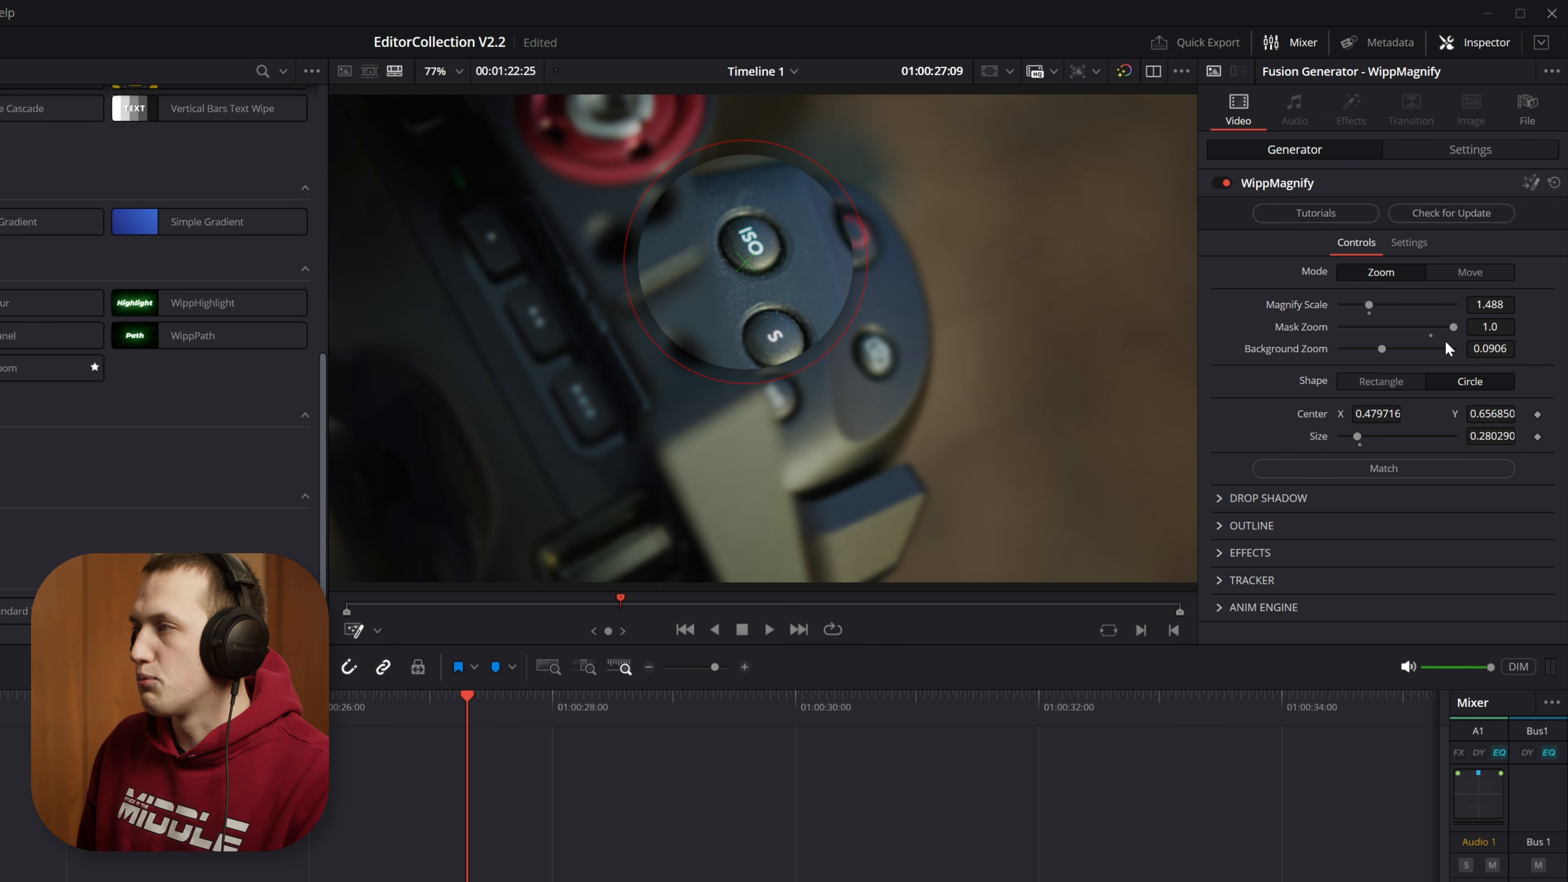
mouse_move(445, 716)
mouse_down()
mouse_move(419, 707)
mouse_move(466, 697)
mouse_move(431, 704)
mouse_up()
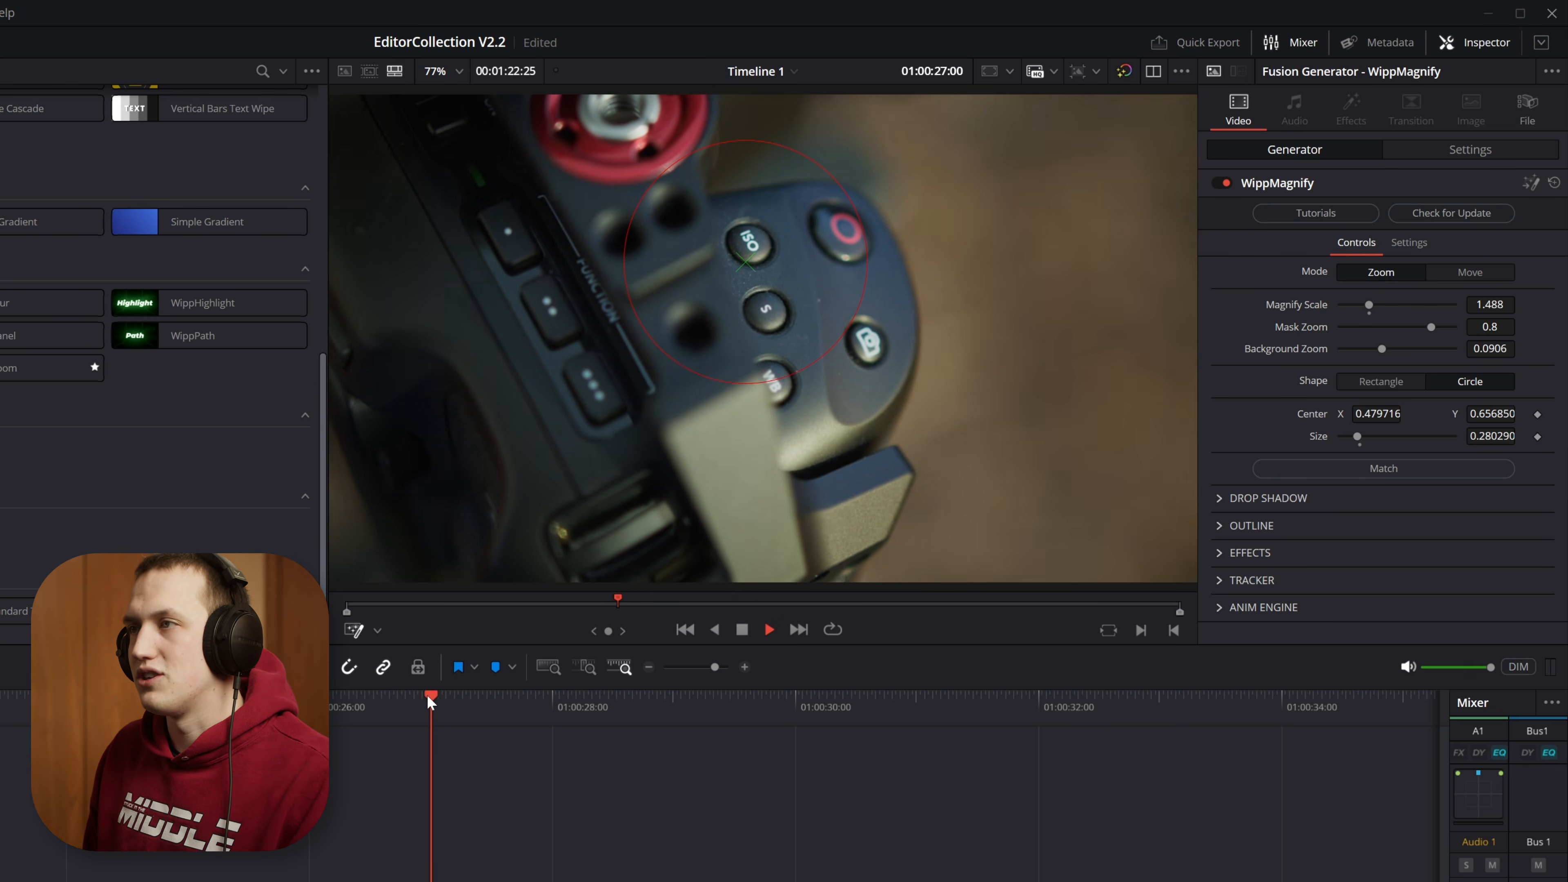
key(space)
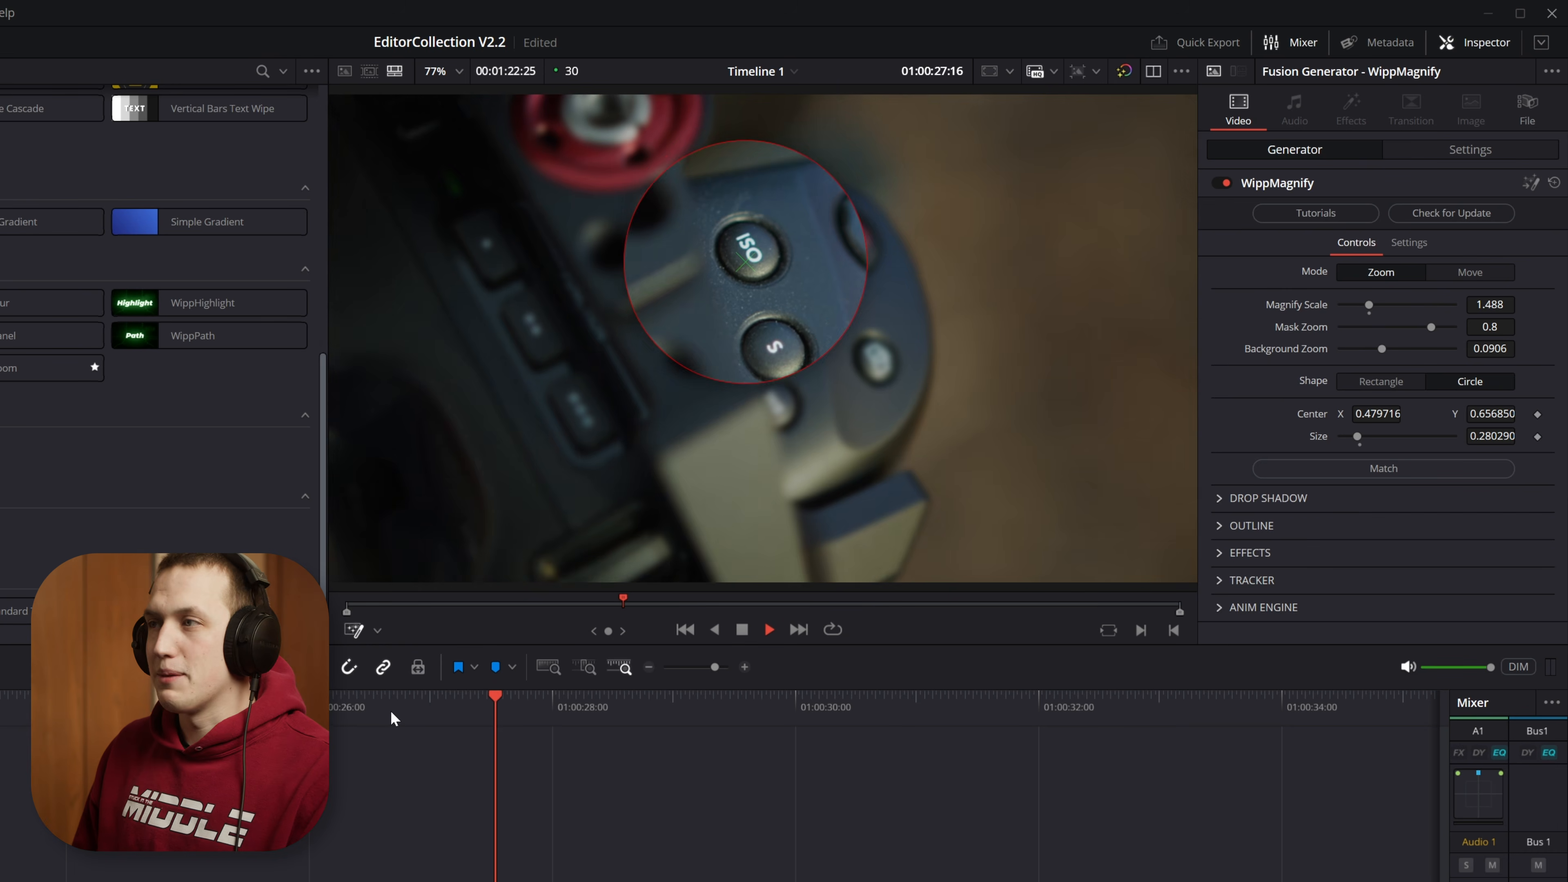
key(space)
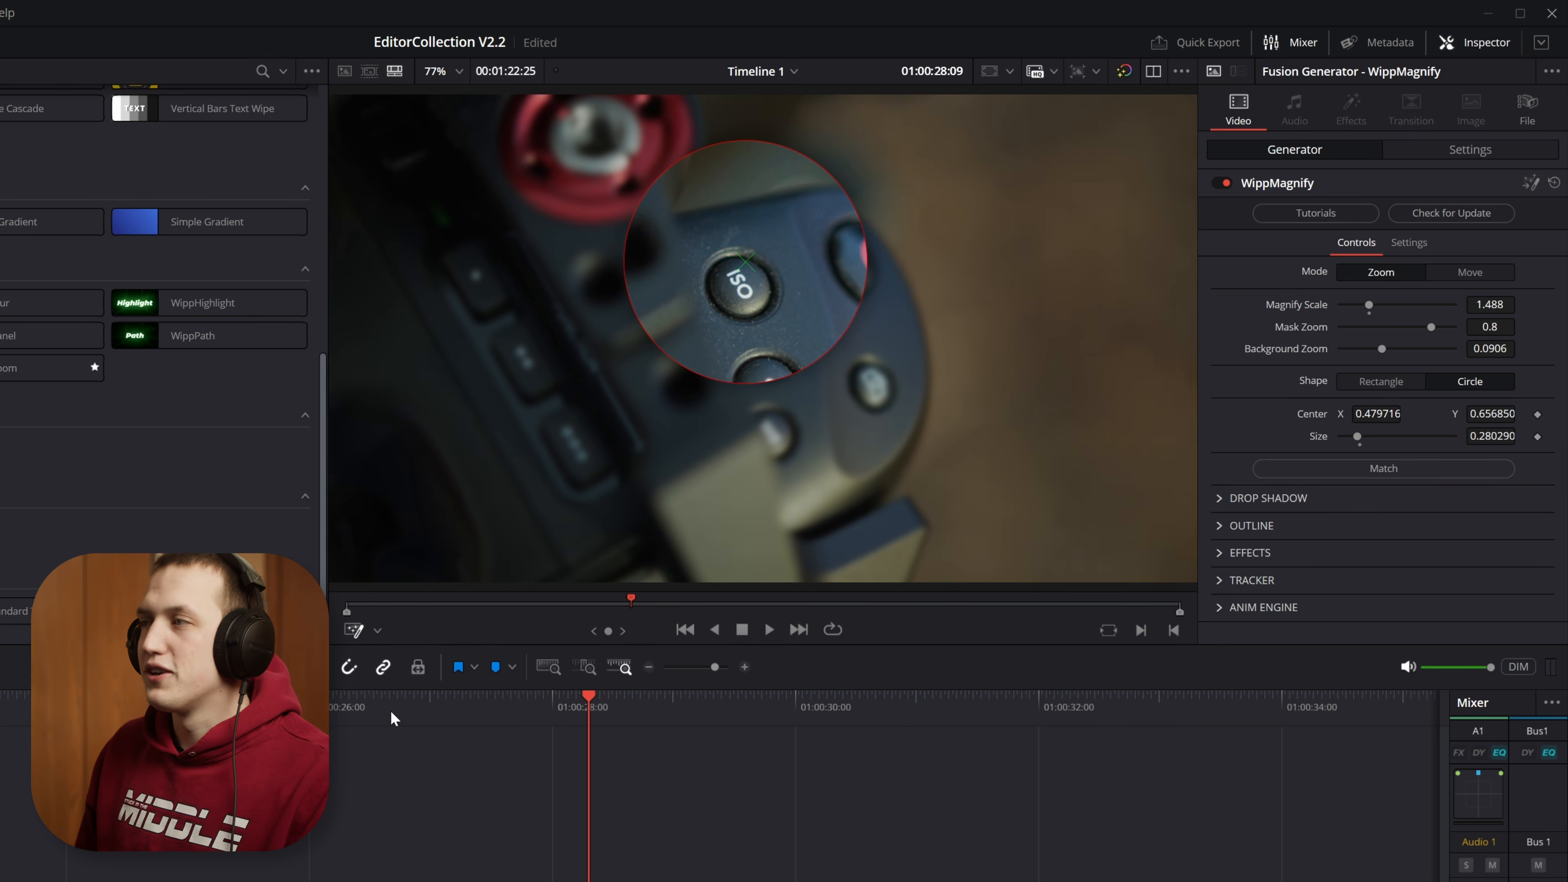
Step: Preview the animation with Background Zoom at 0.0, and restore Background Zoom to 0.0906
double_click(1380, 349)
click(384, 704)
key(space)
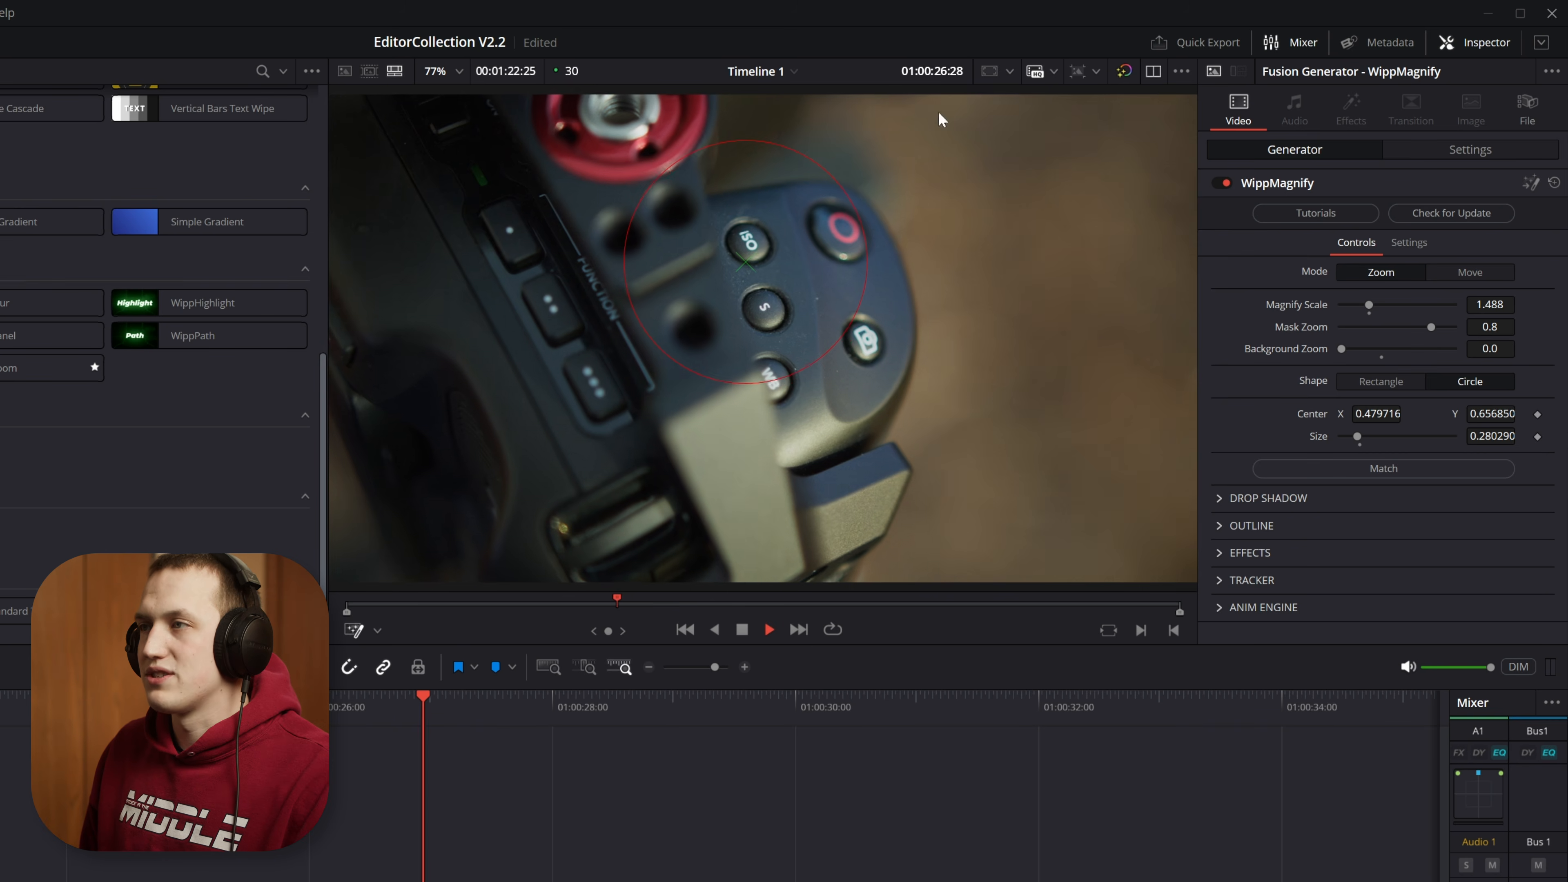
key(space)
drag(1340, 350, 1383, 356)
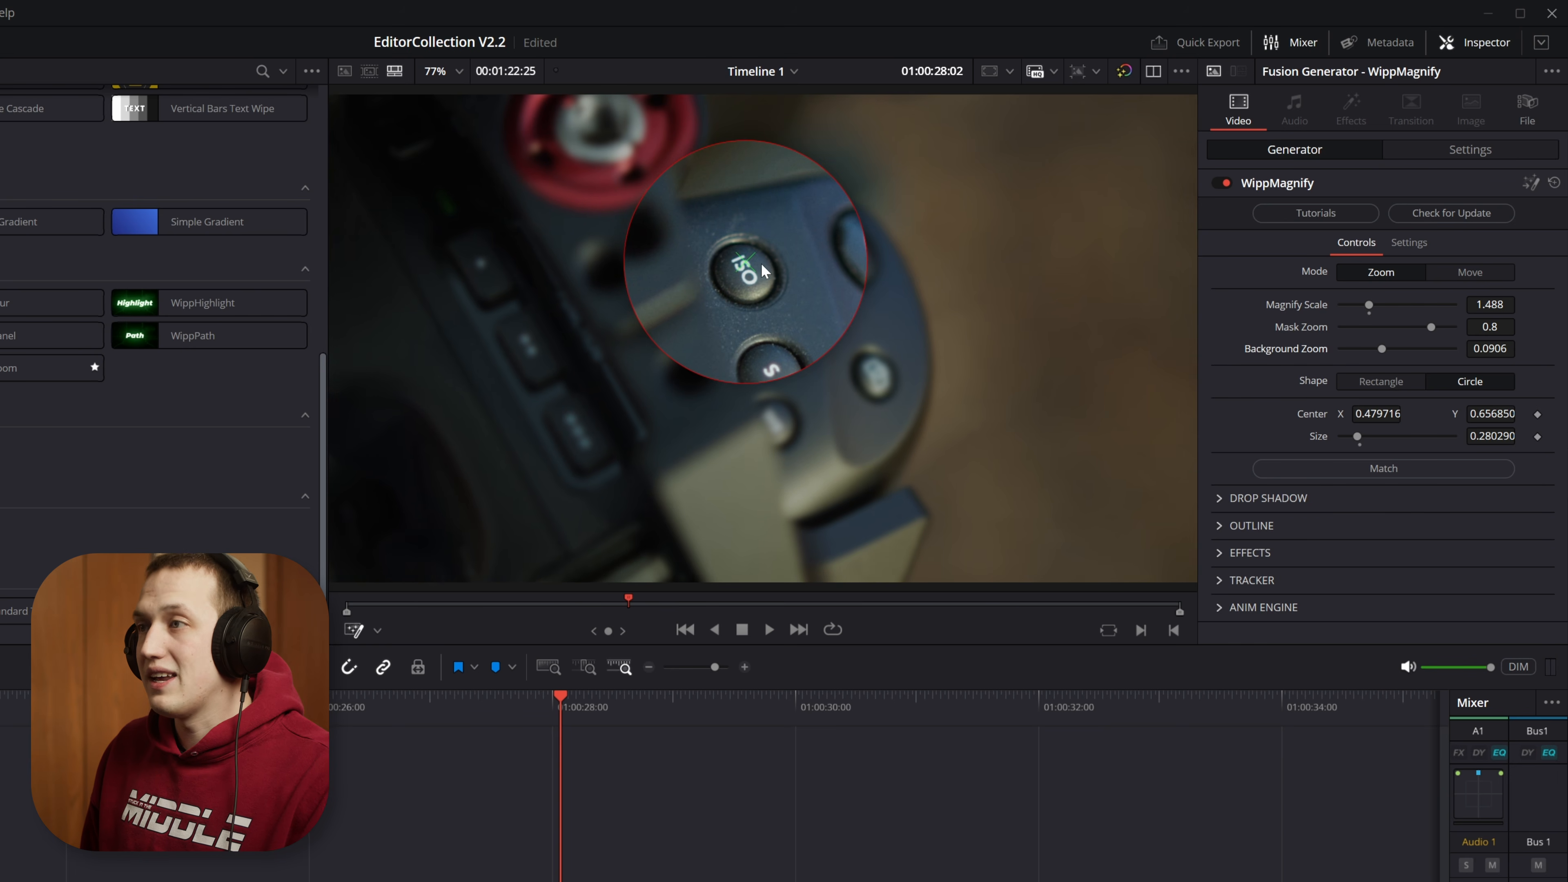
Step: Shift the magnifier circle slightly down to a center of about X 0.479, Y 0.639 and play back the clip
mouse_move(746, 272)
mouse_down()
mouse_move(722, 284)
mouse_move(633, 459)
mouse_move(903, 302)
mouse_move(930, 351)
mouse_move(654, 204)
mouse_move(809, 284)
mouse_move(501, 250)
mouse_move(748, 279)
mouse_move(746, 253)
mouse_move(746, 272)
mouse_up()
key(space)
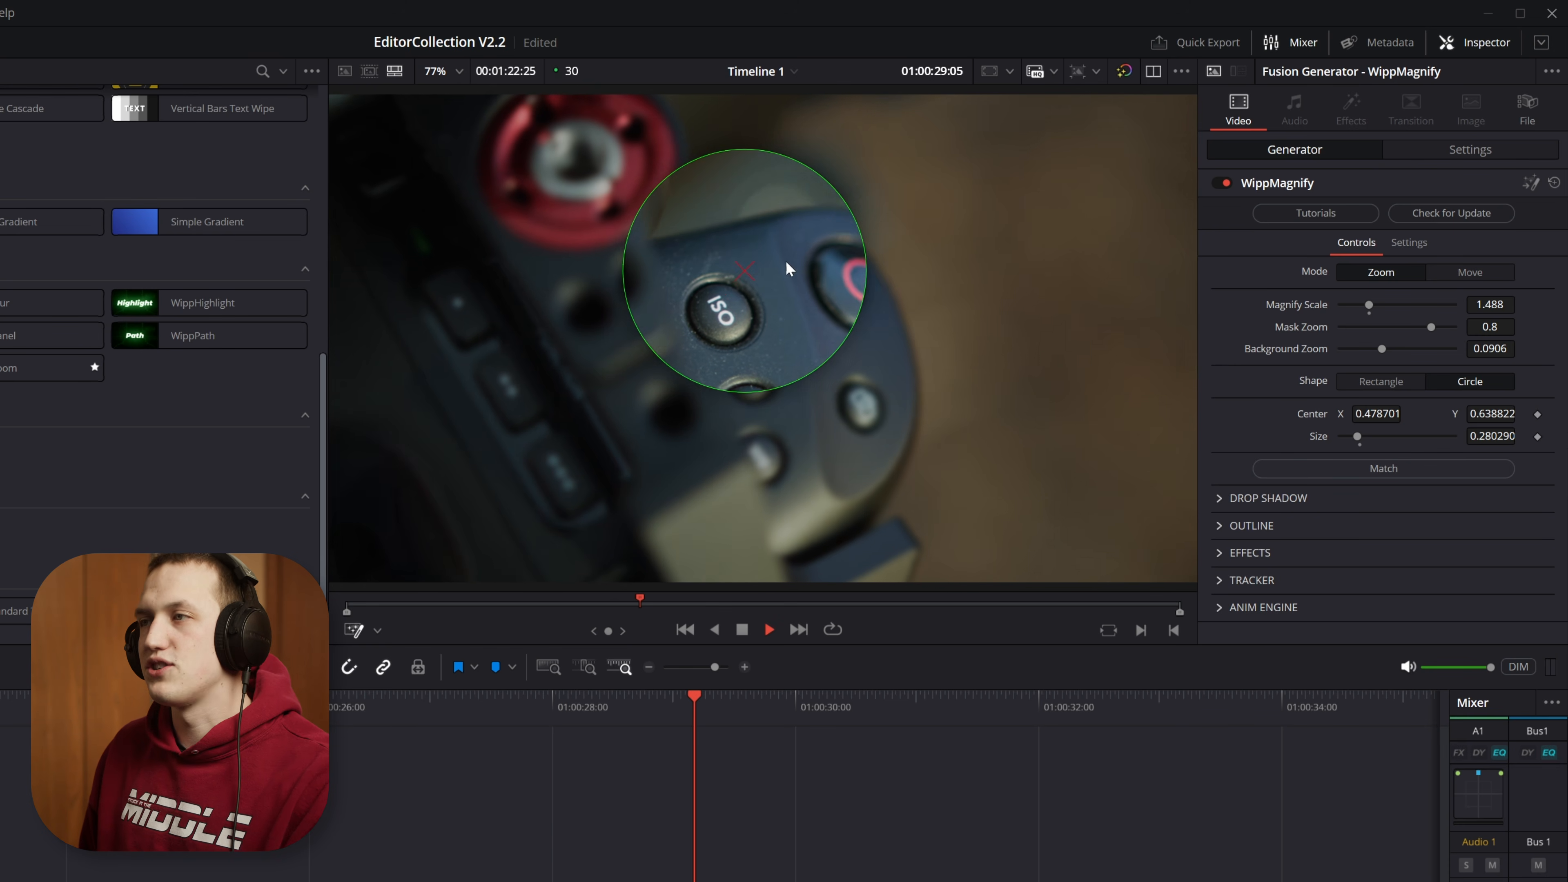
key(space)
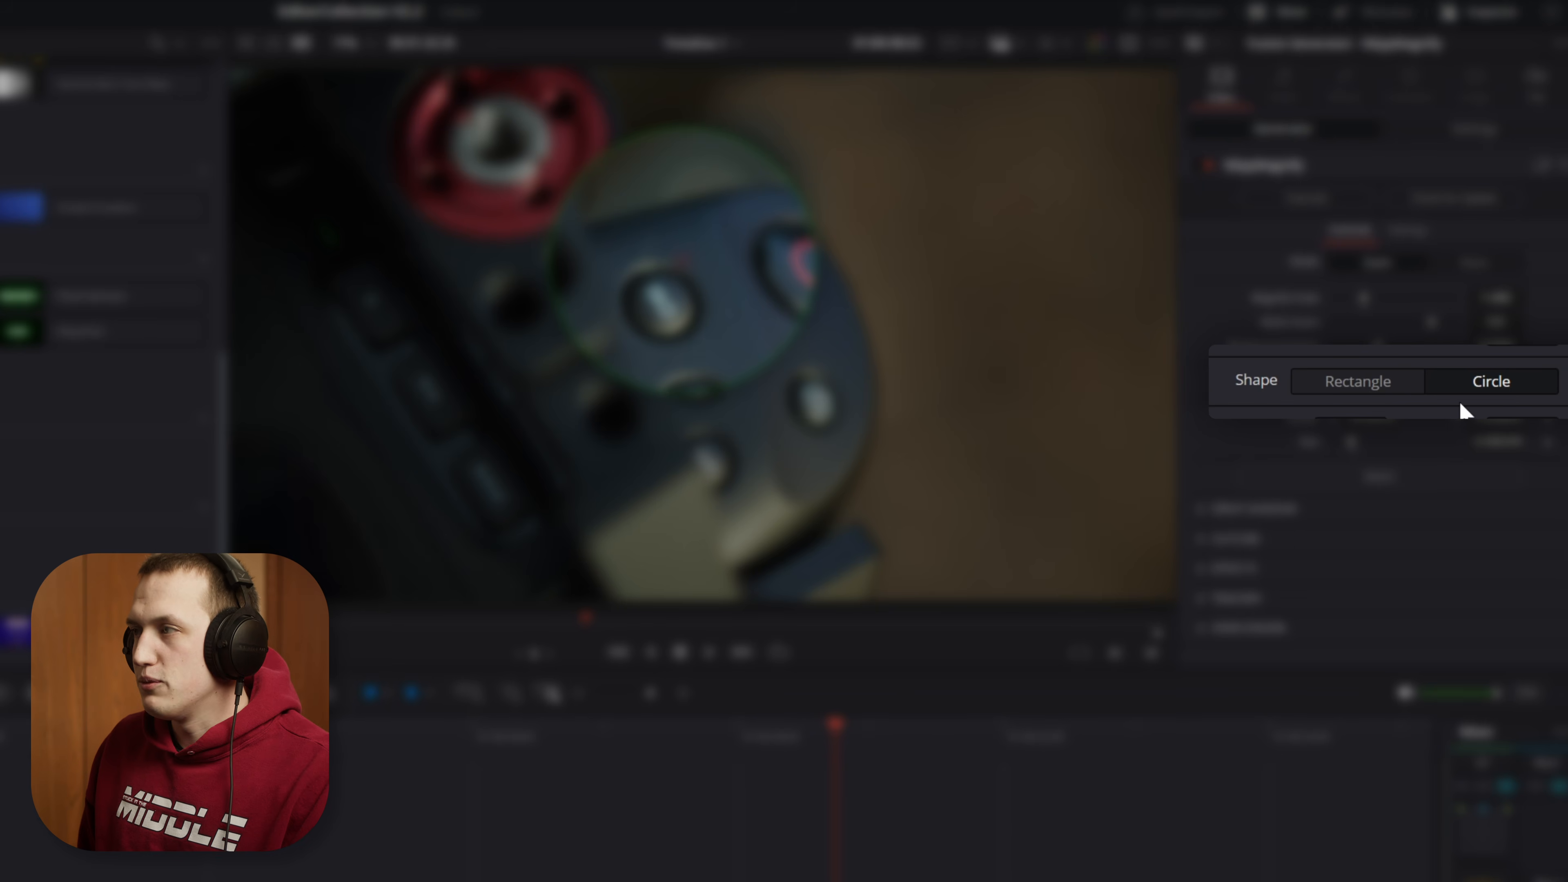
Step: Try a rectangular magnifier about 0.32 wide and 0.33 high with a corner radius of 0.213, and return the shape to Circle
click(1389, 383)
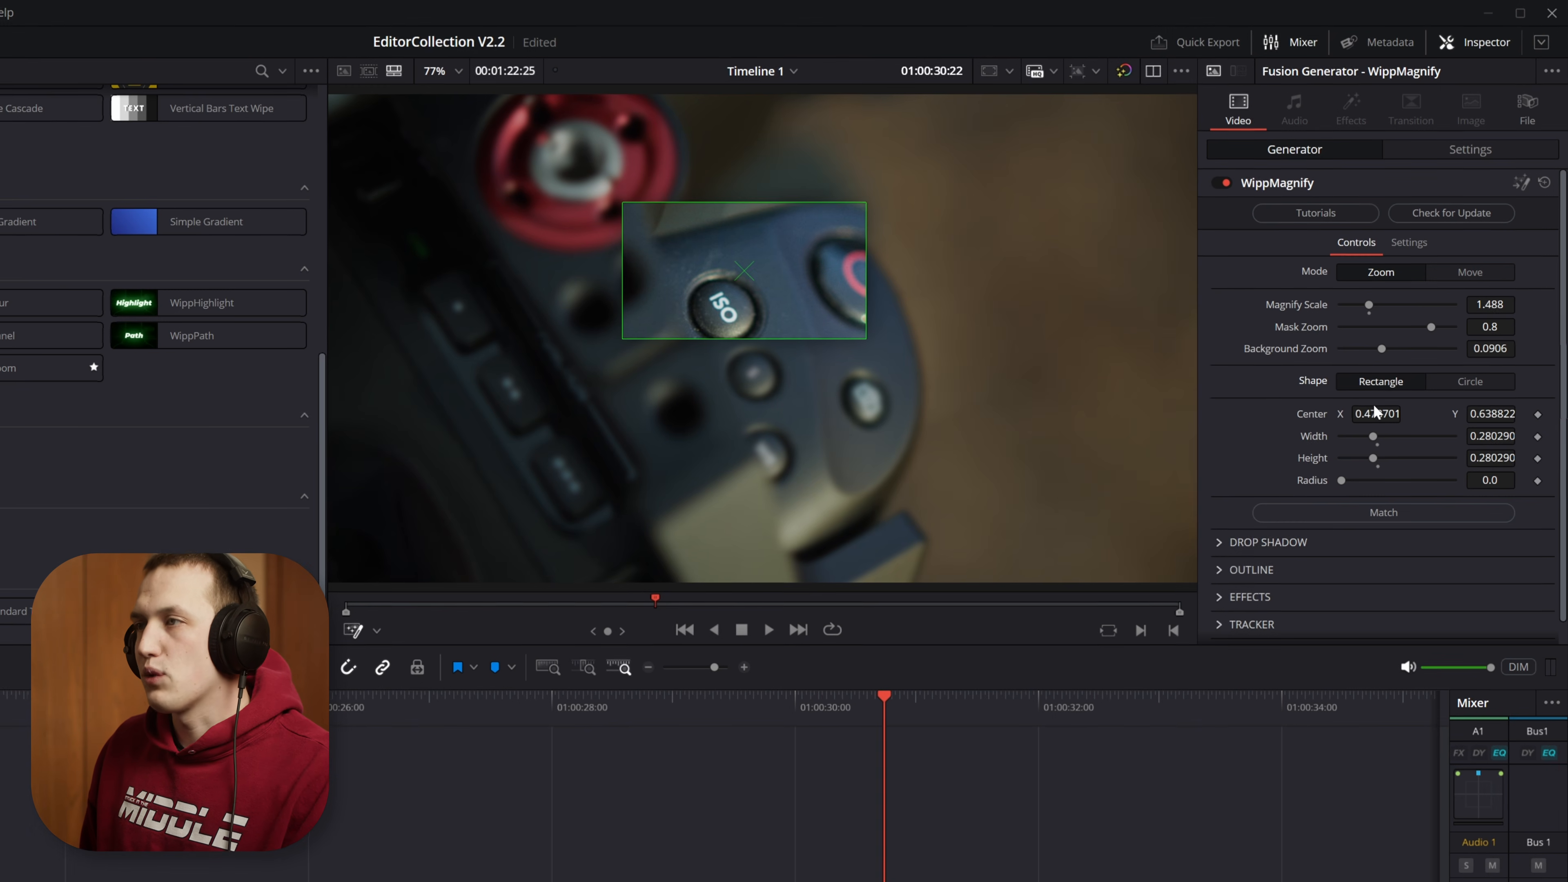
mouse_move(869, 205)
mouse_down()
mouse_move(776, 152)
mouse_move(929, 144)
mouse_move(846, 202)
mouse_move(879, 184)
mouse_up()
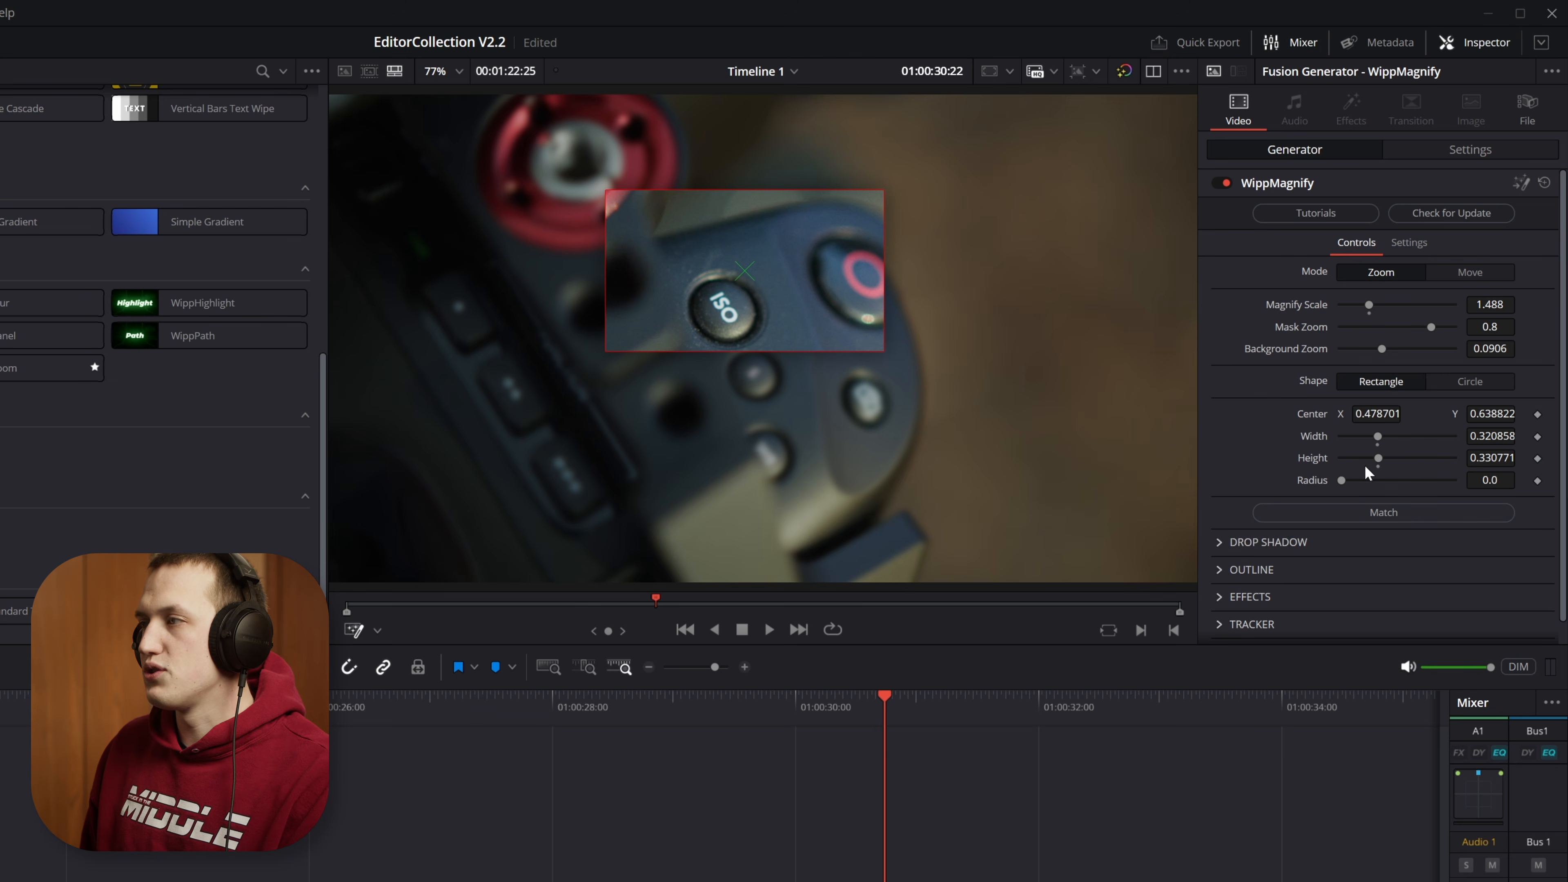
mouse_move(1342, 479)
mouse_down()
mouse_move(1388, 477)
mouse_move(1365, 479)
mouse_up()
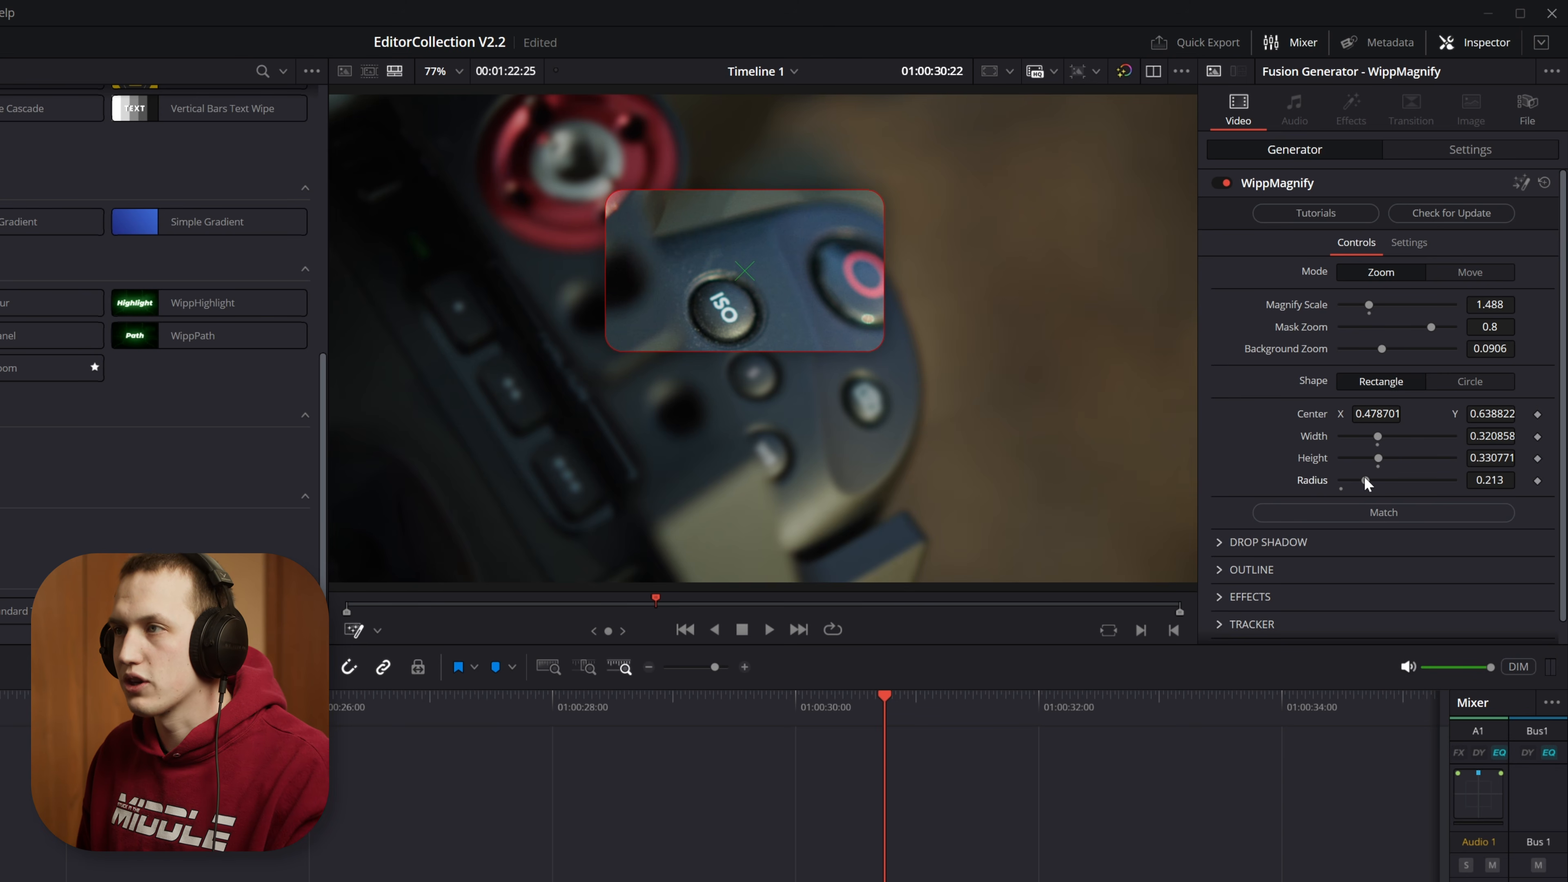
click(1468, 379)
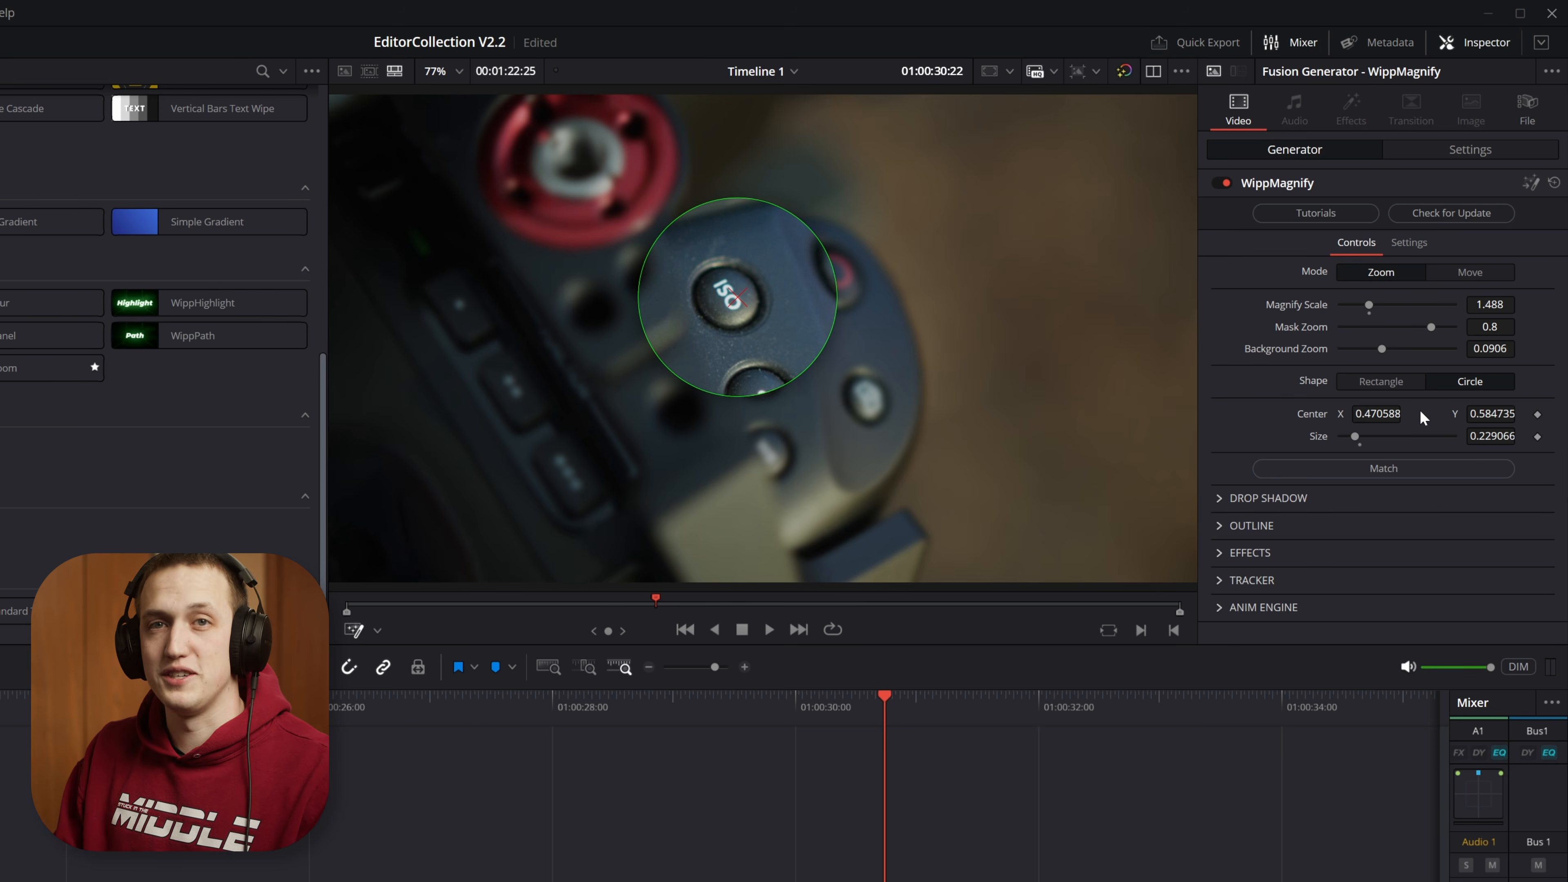
Step: Examine the magnifier's drop shadow settings and its edge up close in the viewer without the overlay, and reselect the WippMagnify clip
click(1218, 498)
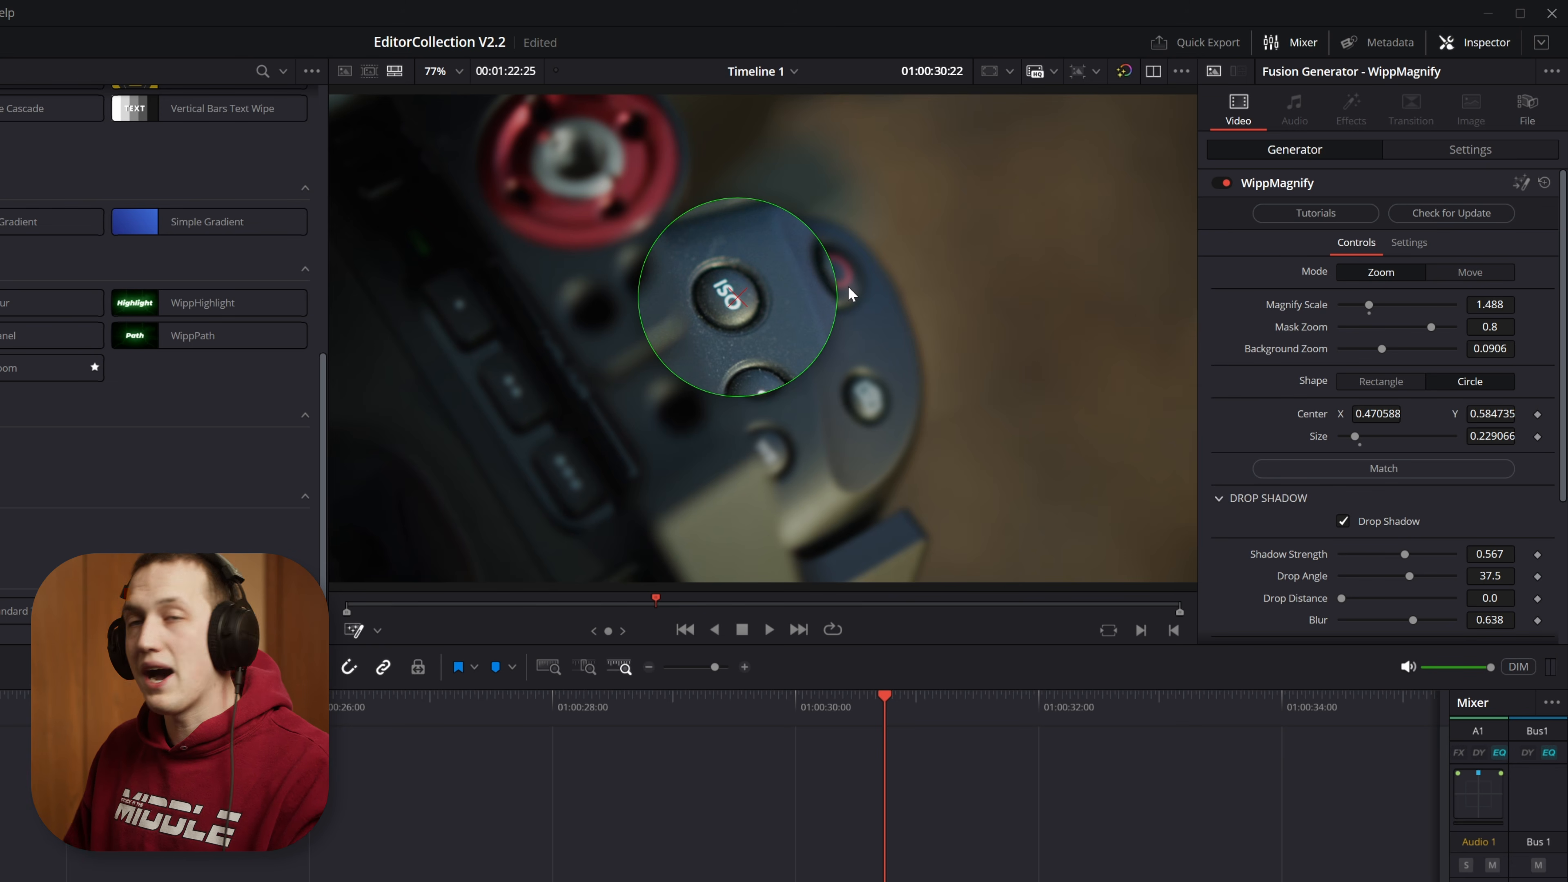
key(ctrl+shift+a)
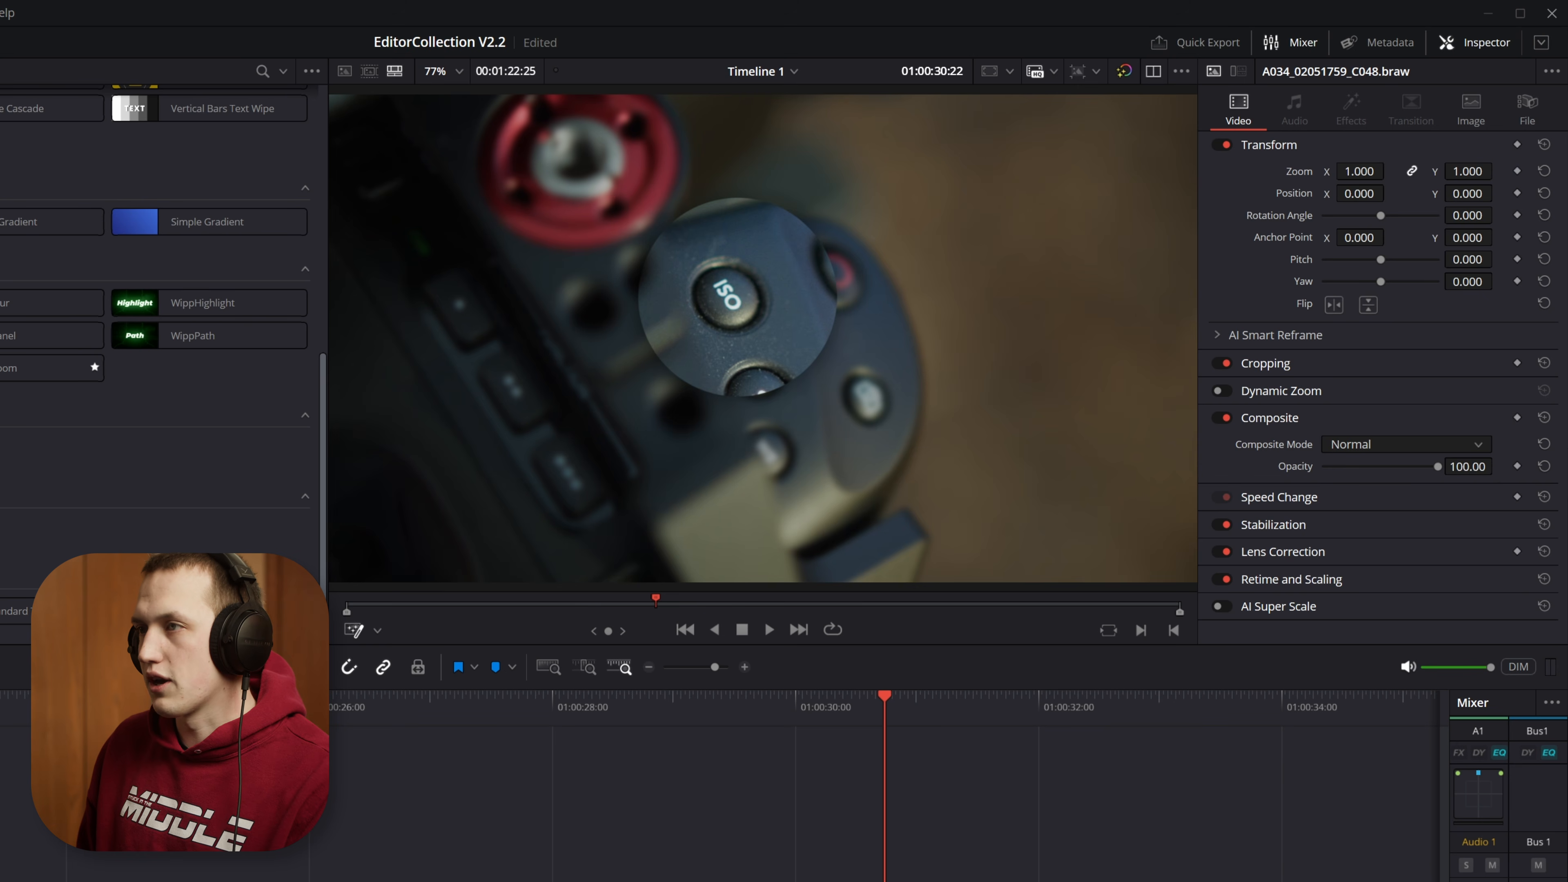
scroll(828, 352, up, 5)
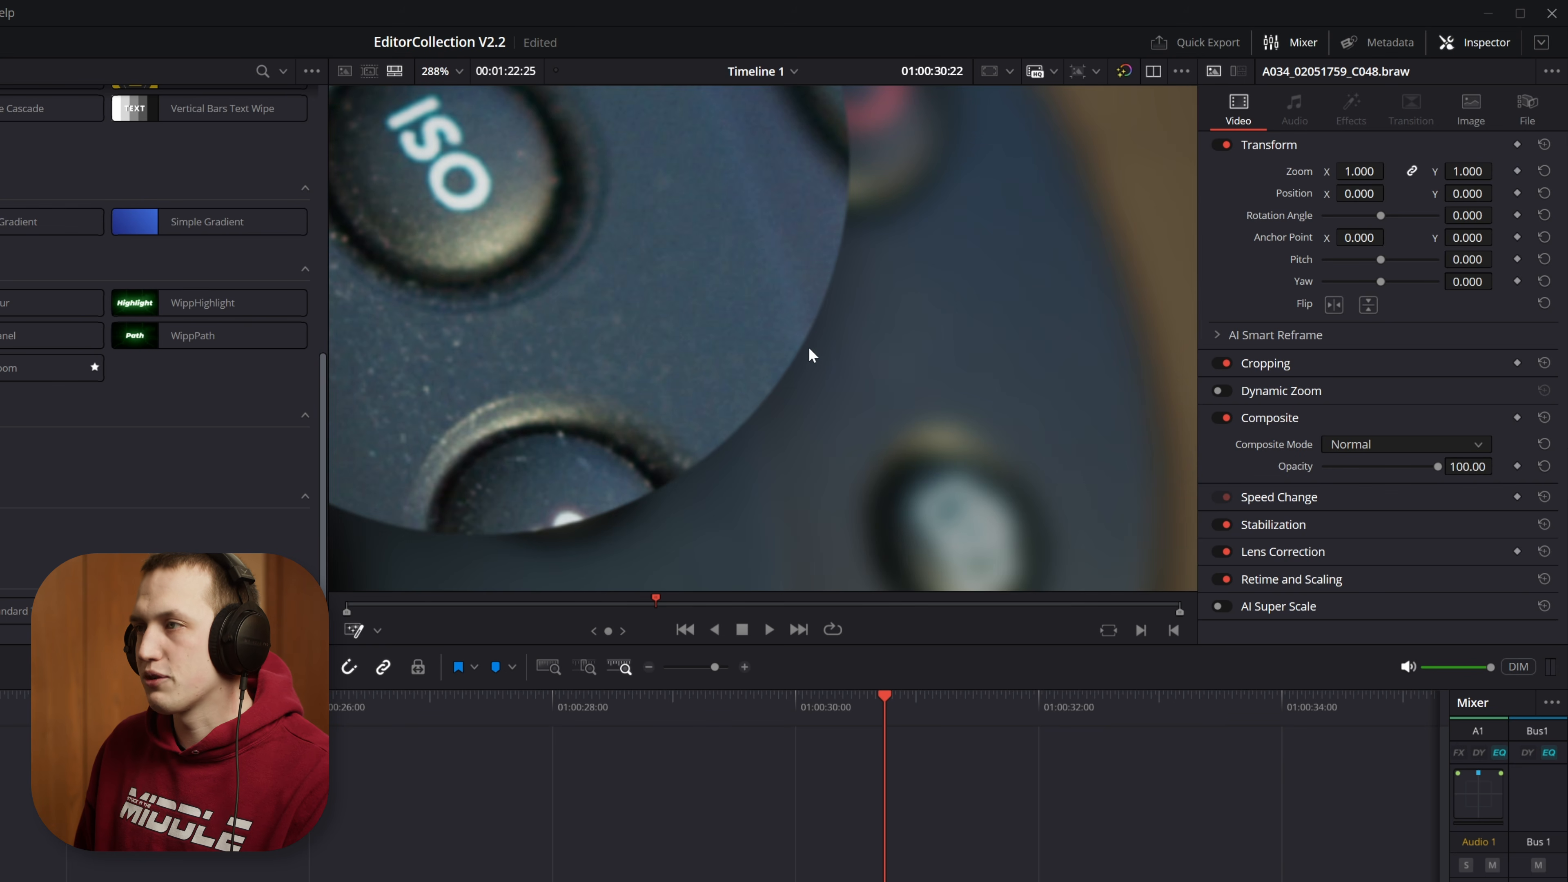
scroll(863, 264, down, 5)
click(1098, 877)
click(1361, 525)
click(1111, 877)
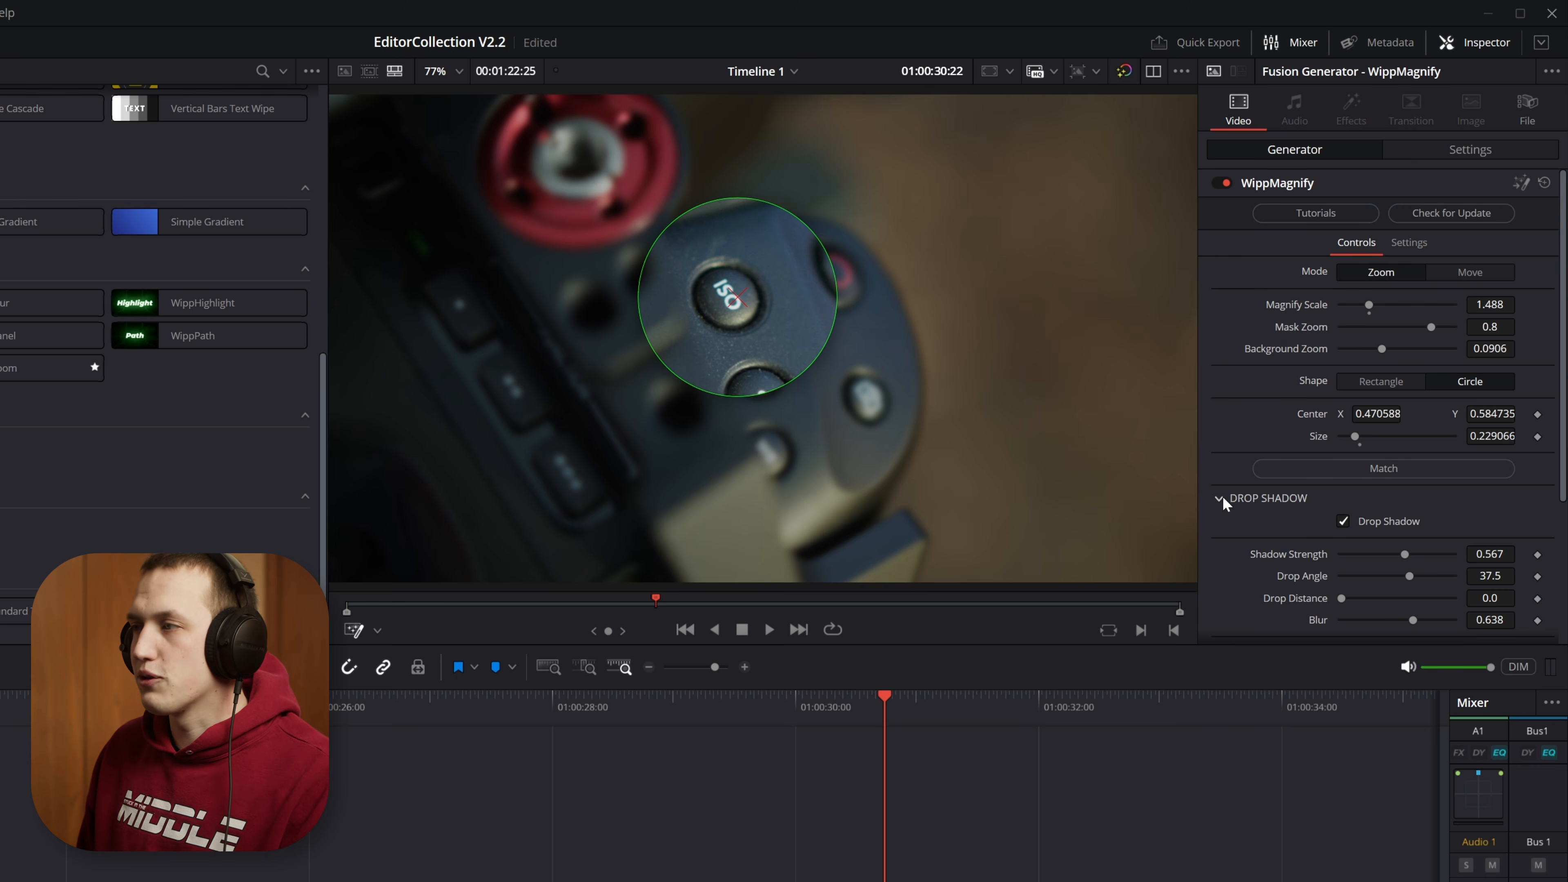
click(1220, 498)
Step: Try an outline on the magnifier with thickness 0.00866 and a muted red color of hue 0.0, saturation 0.506 and value 0.756
click(1250, 525)
click(1374, 543)
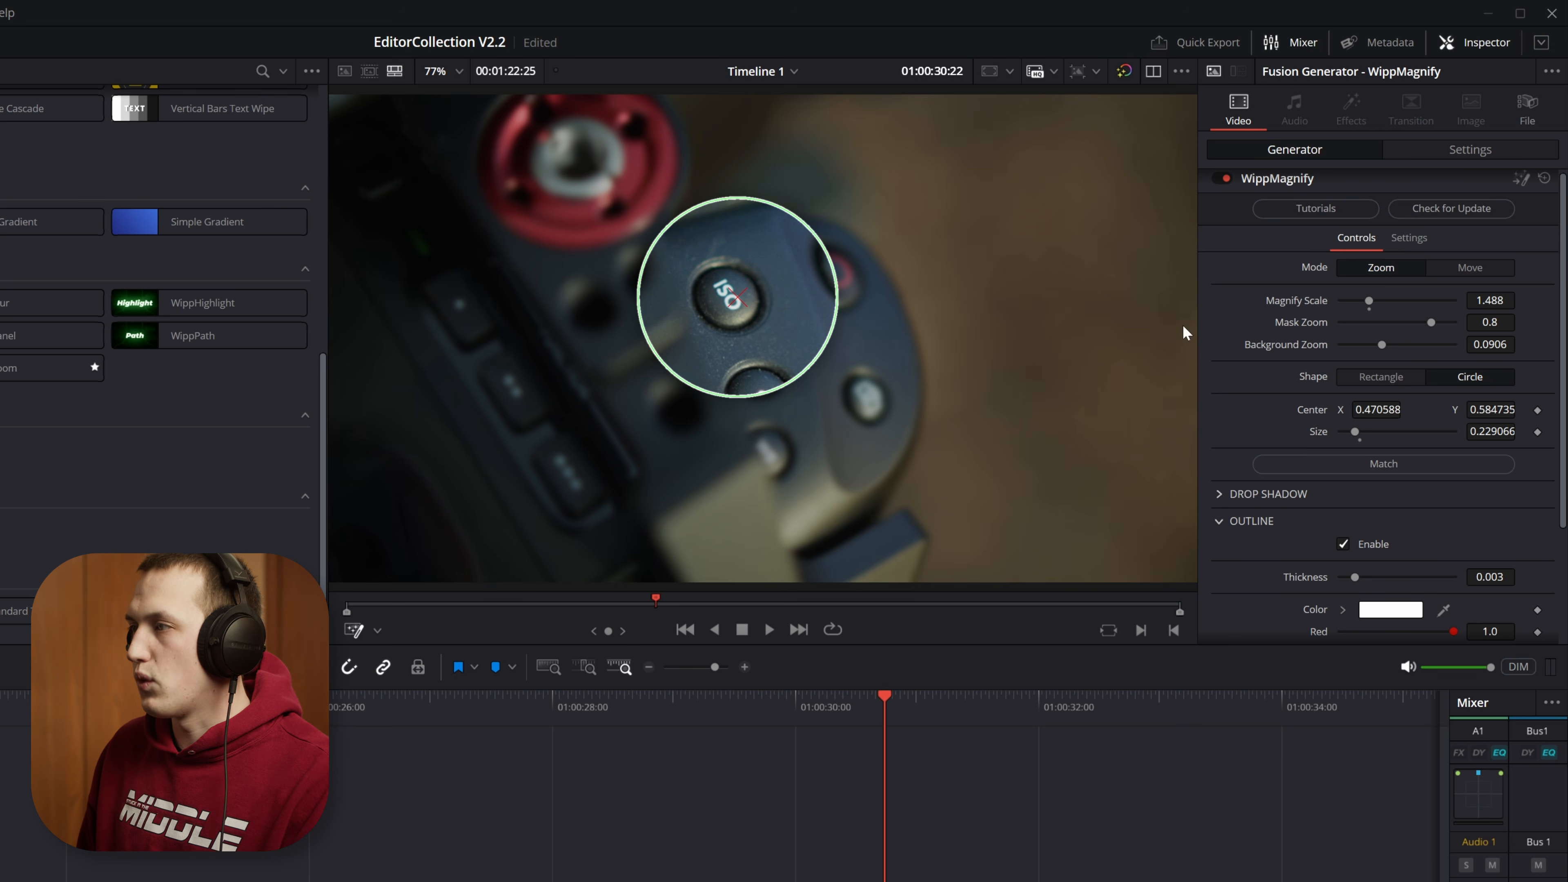
scroll(1378, 465, down, 3)
drag(1355, 424, 1380, 424)
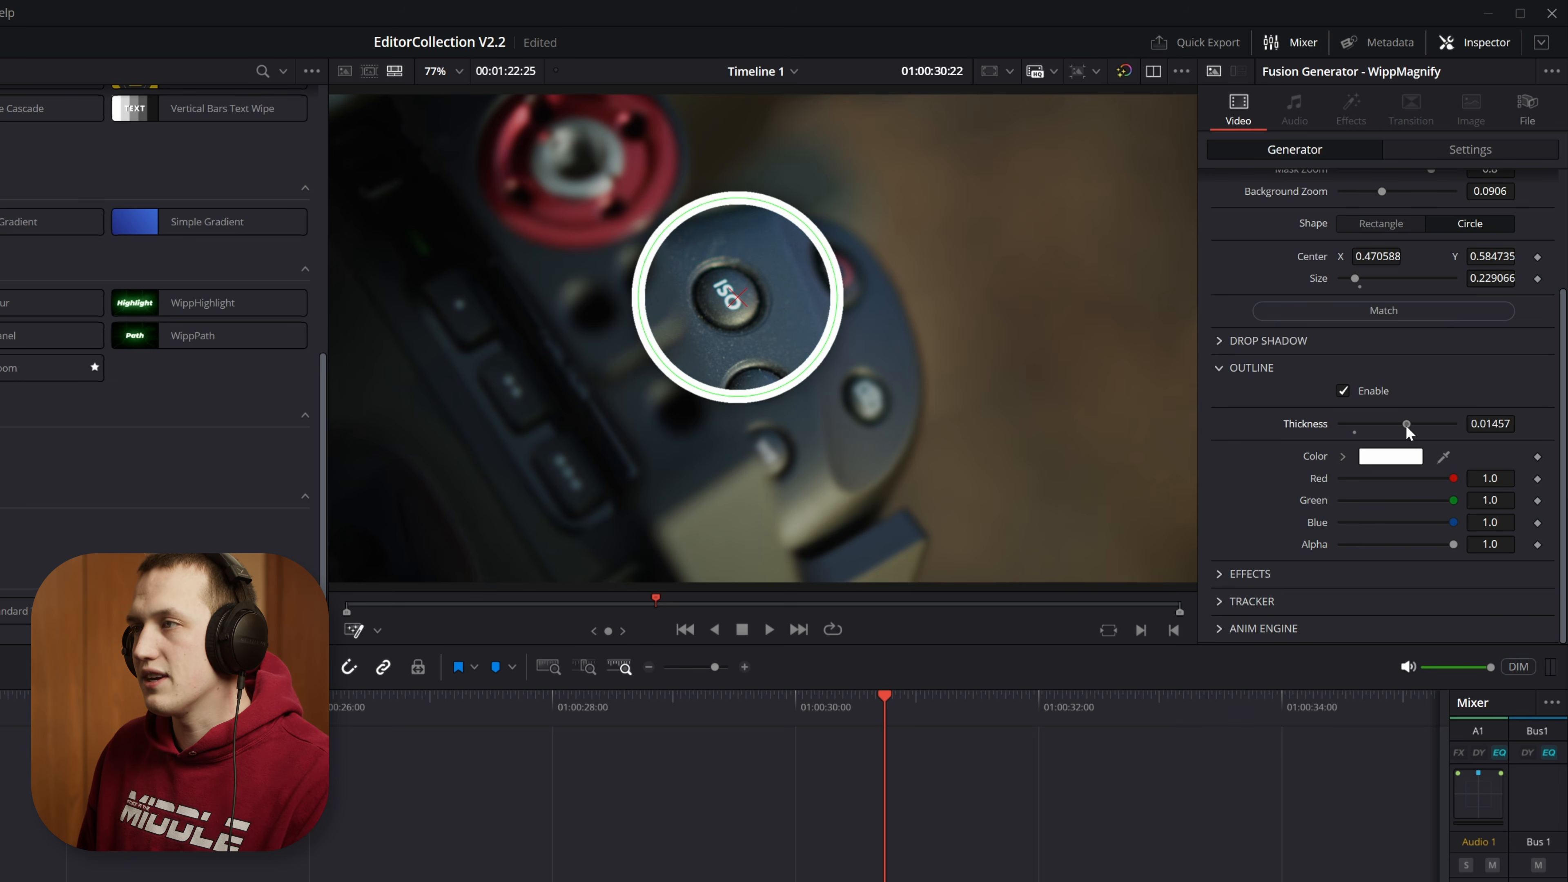
click(1342, 456)
click(1402, 496)
drag(1403, 496, 1410, 500)
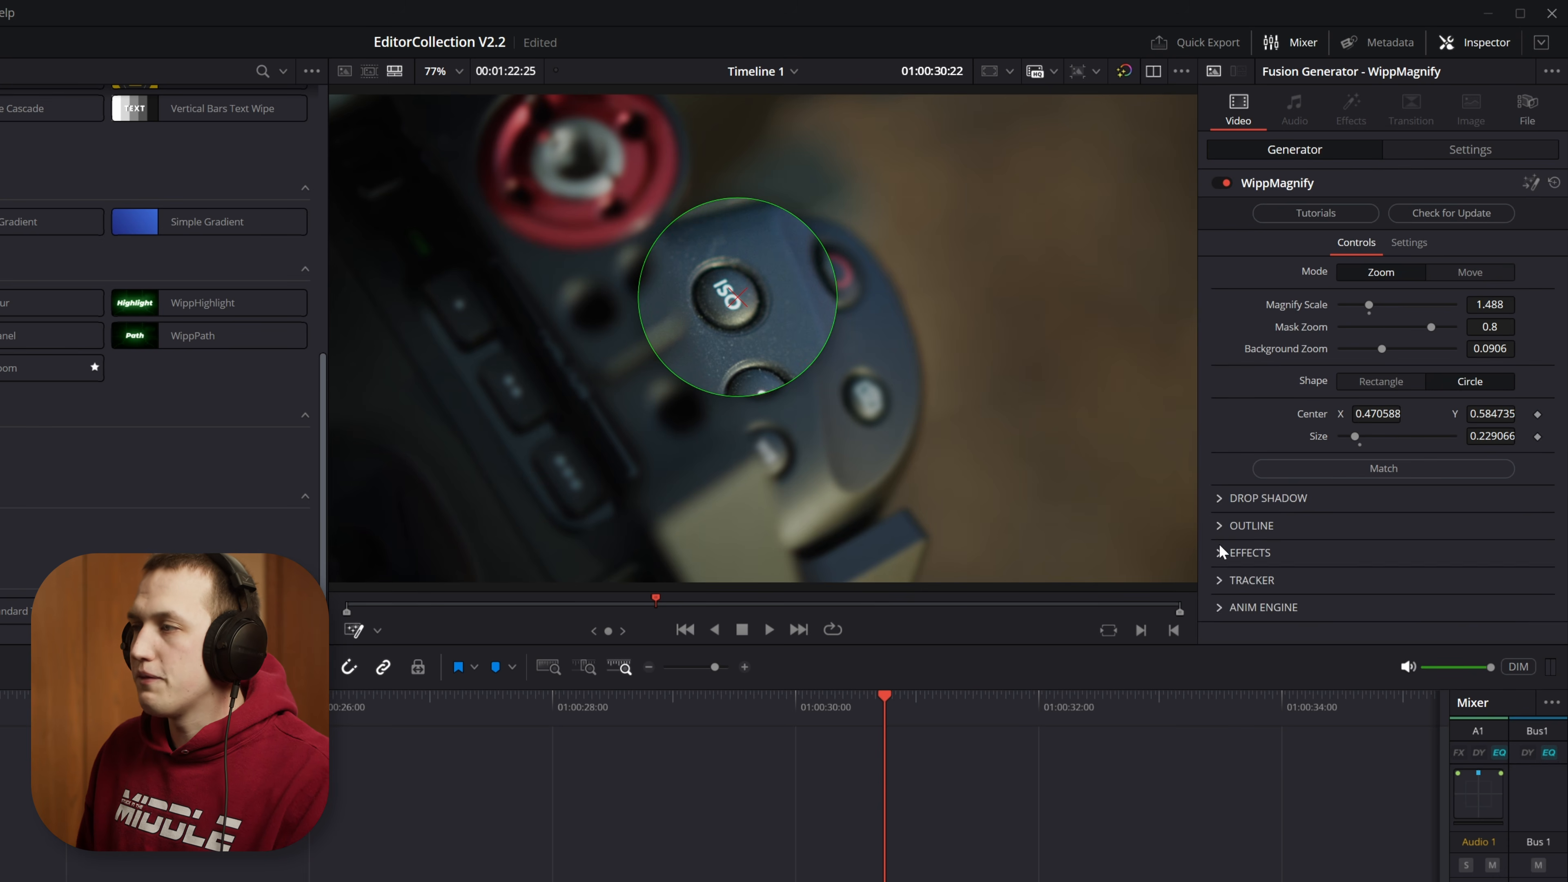
Step: Try a white inner shadow on the magnifier, adjust its strength, and turn the inner shadow off
click(1221, 551)
scroll(1340, 471, down, 3)
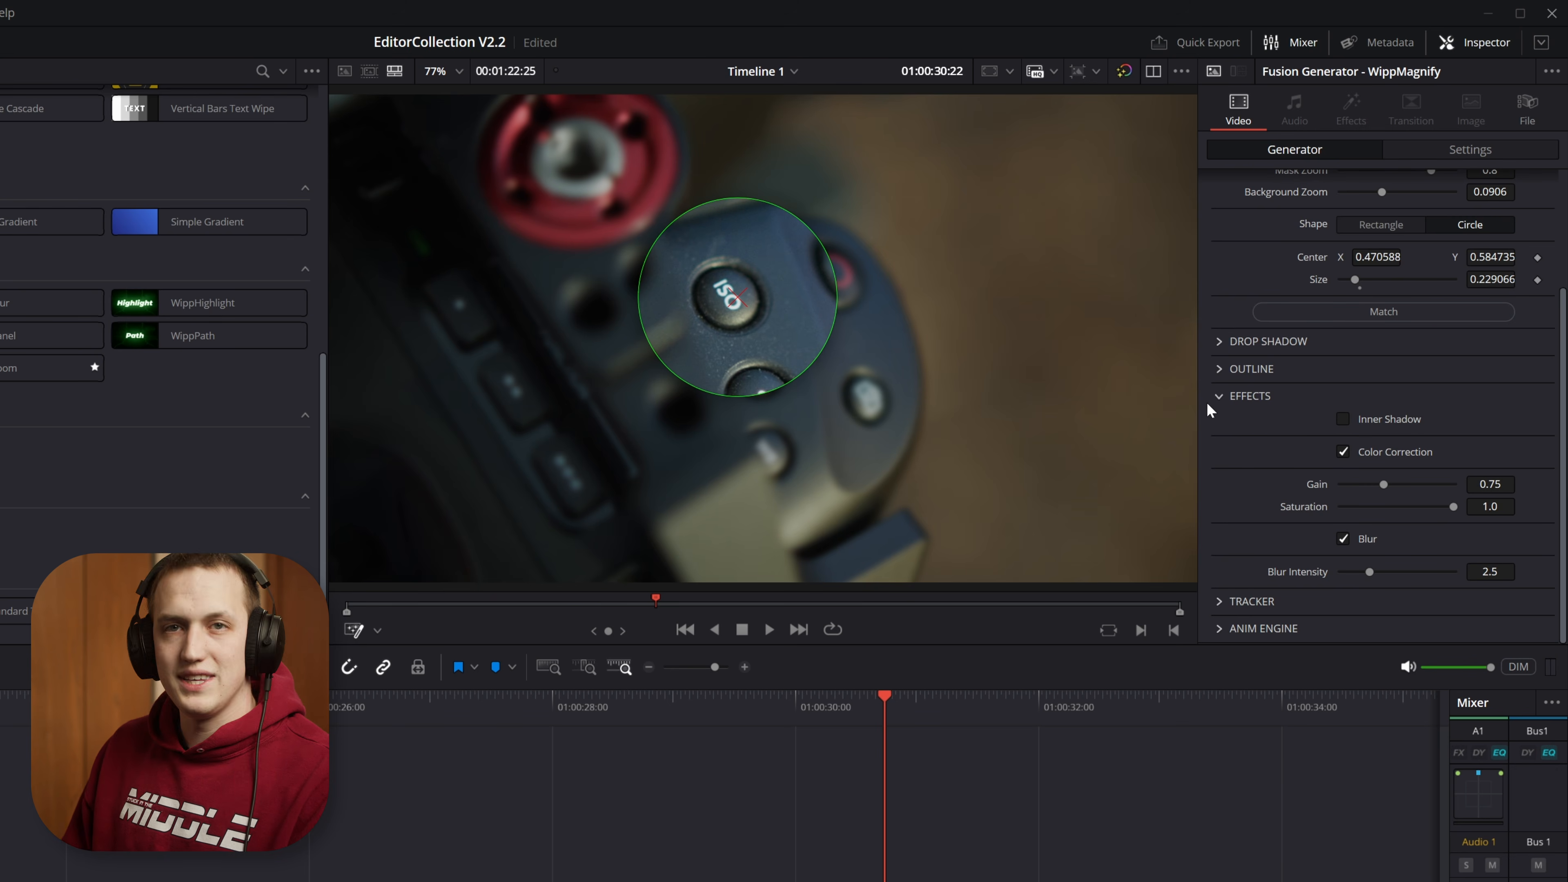
click(1389, 419)
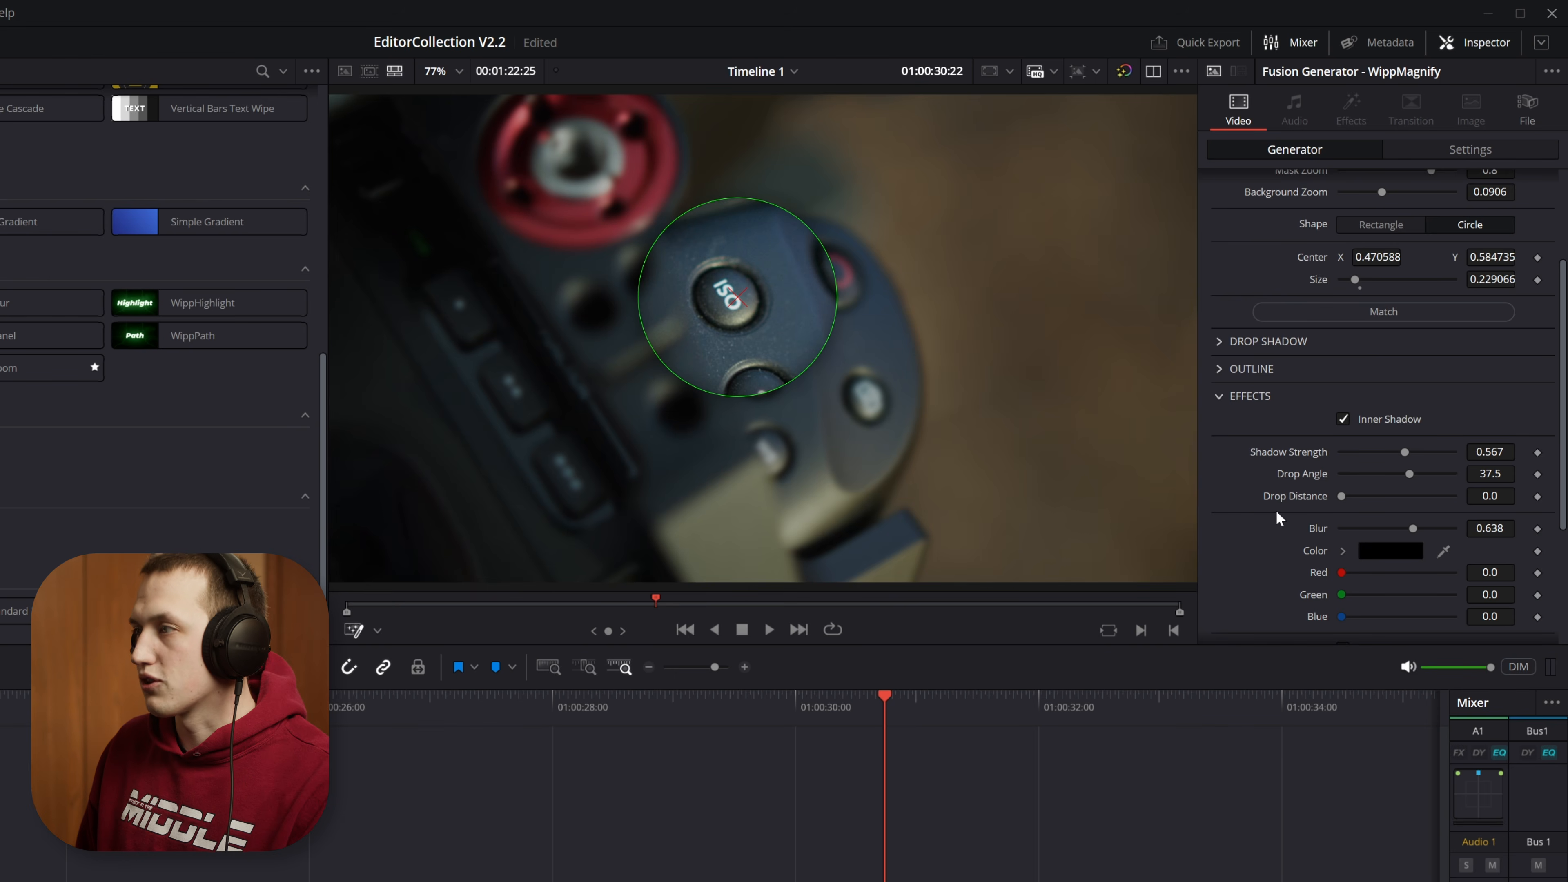
click(1342, 550)
drag(1380, 597, 1091, 380)
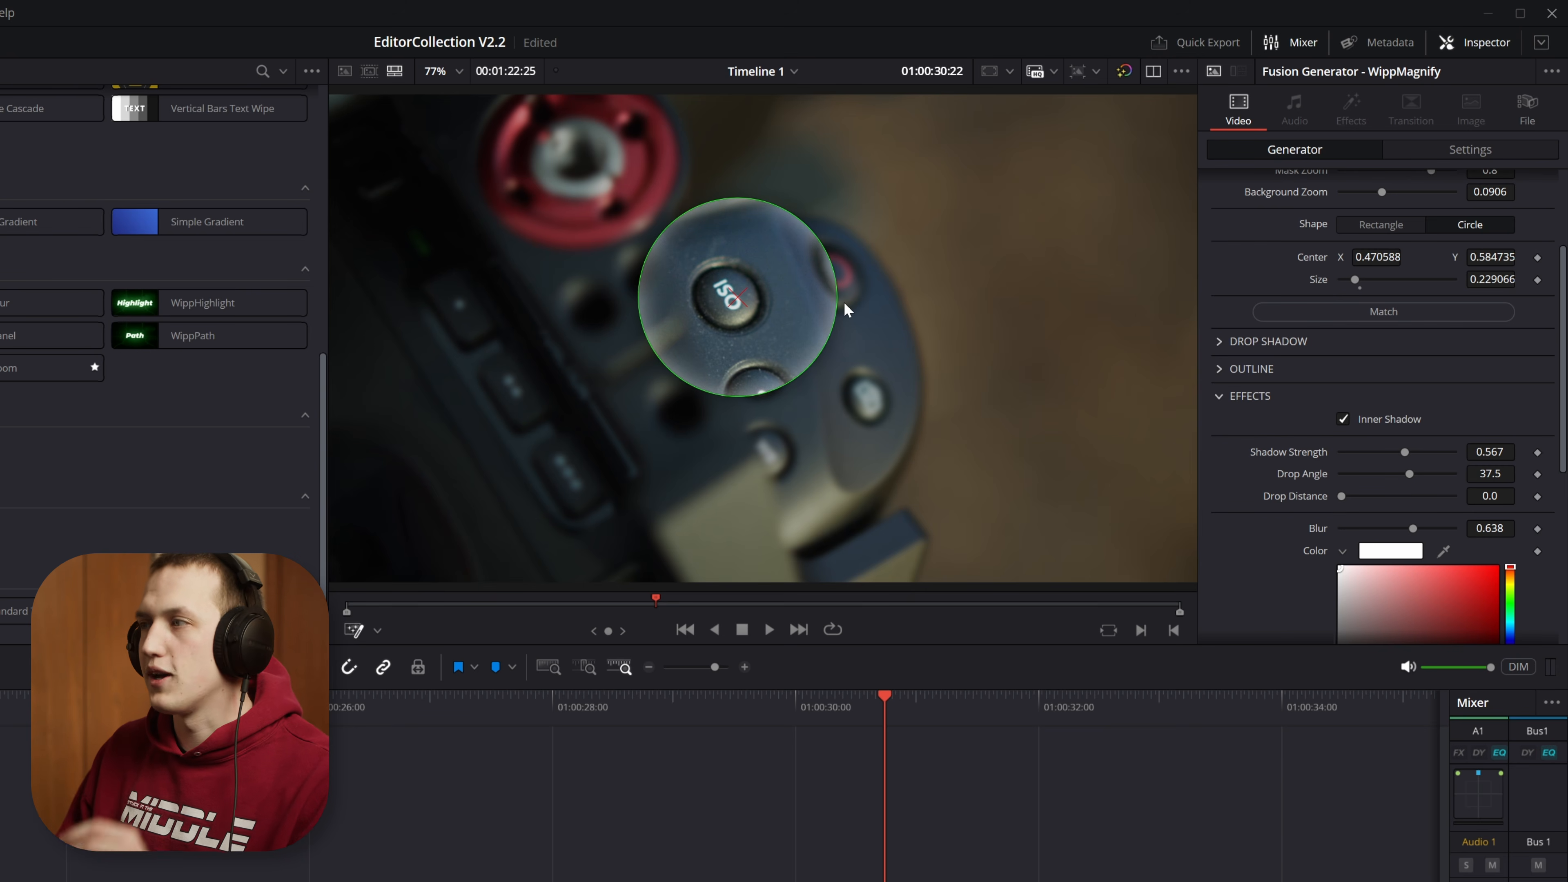
drag(1405, 452, 1397, 451)
click(1361, 418)
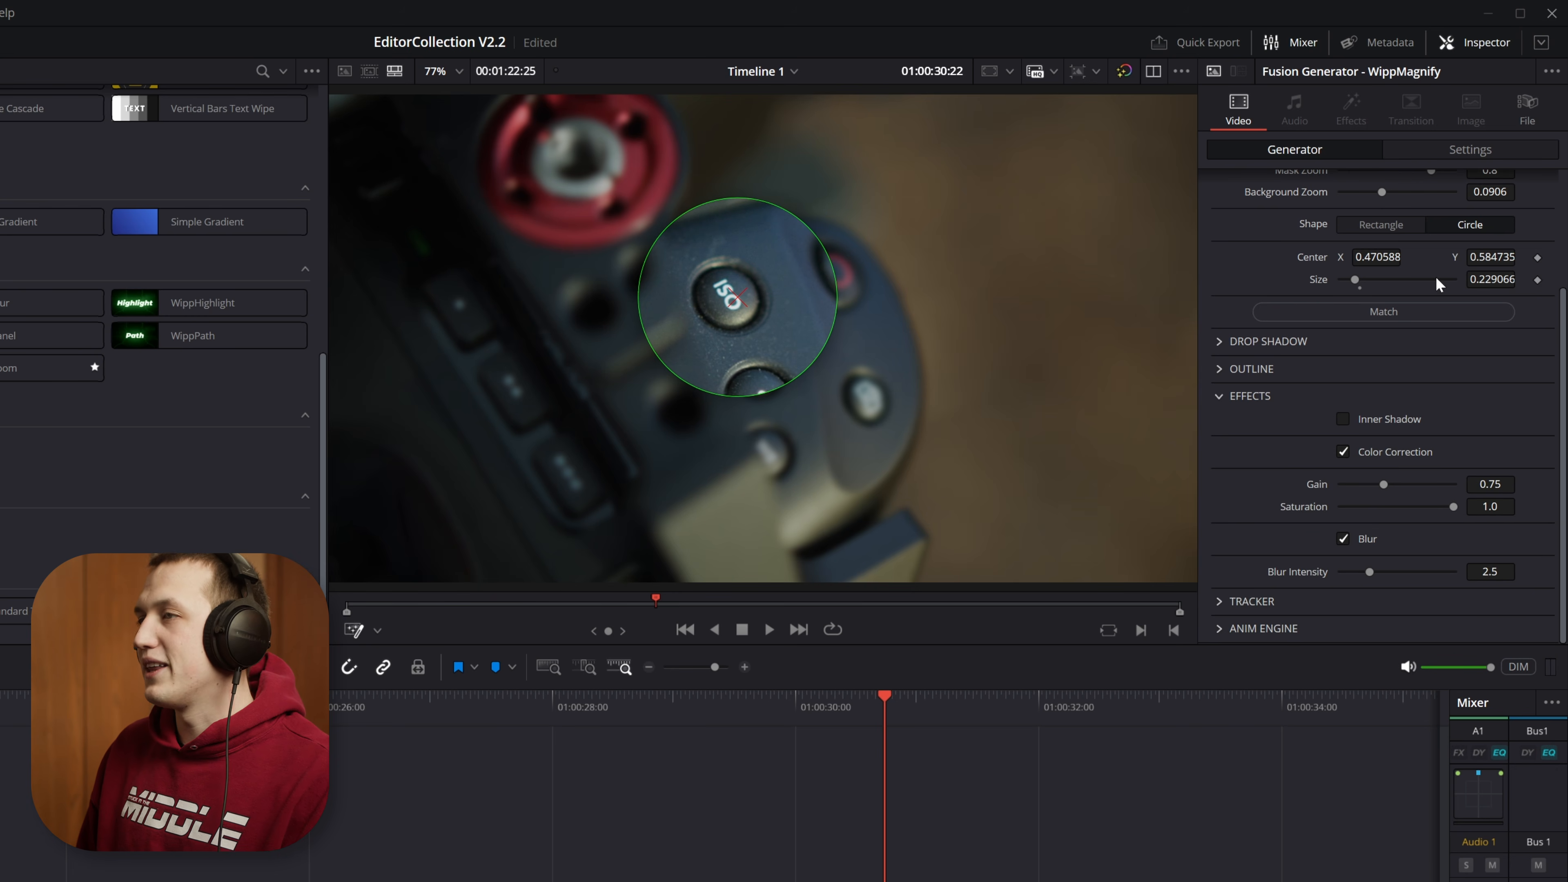
Step: Set the Color Correction gain to 0.724 in the WippMagnify effects
drag(1387, 484, 1446, 520)
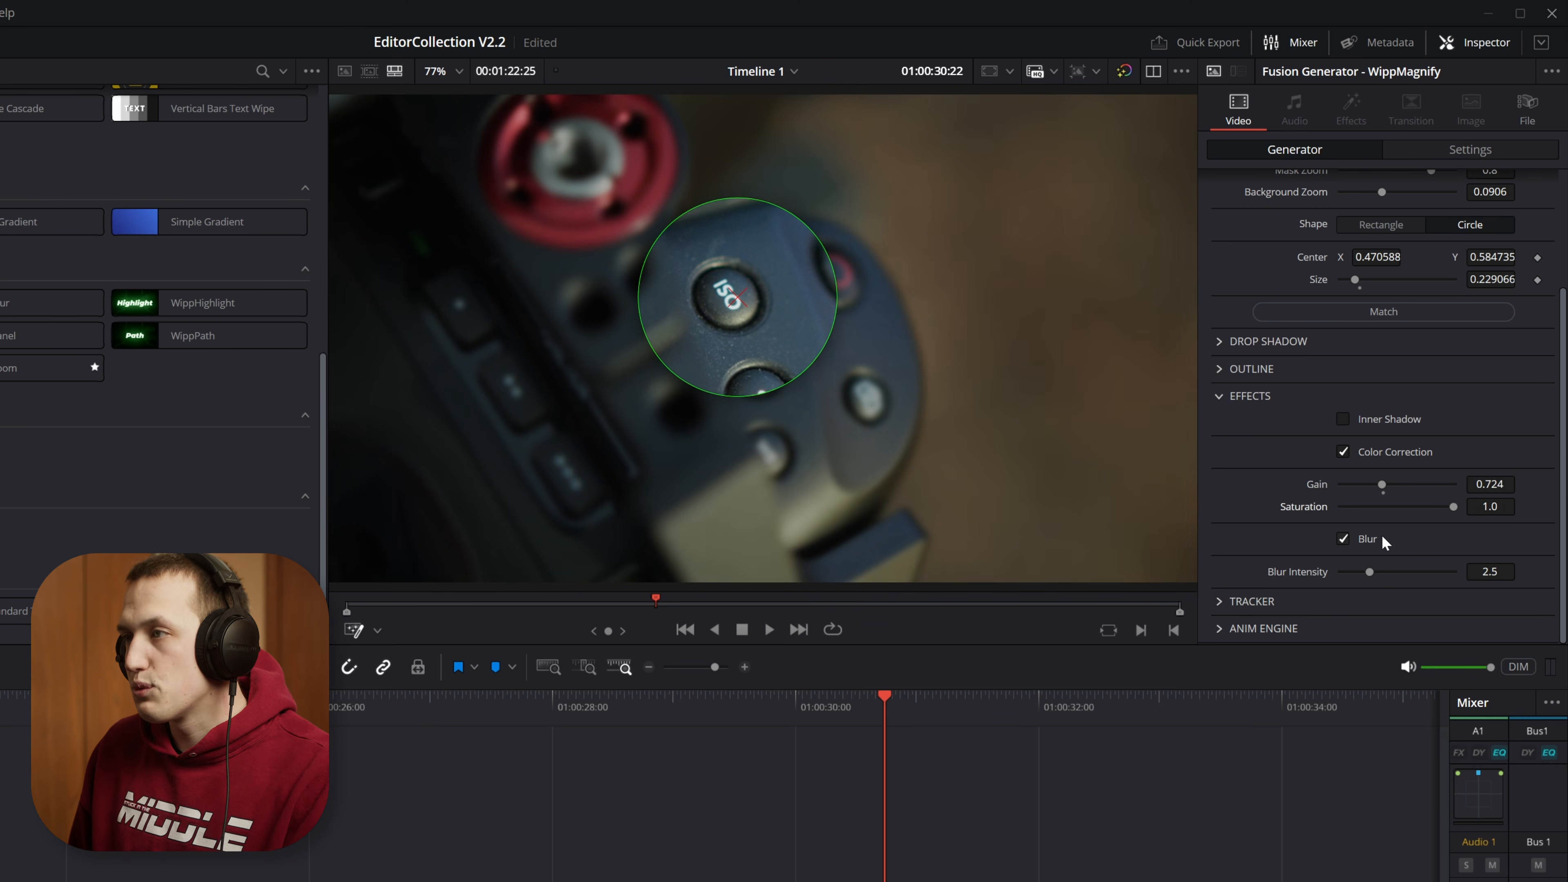
Step: Set the background Blur Intensity to 2.83 and play the magnifier effect from the start of the WippMagnify clip
drag(1371, 571, 1454, 573)
drag(1441, 572, 1376, 572)
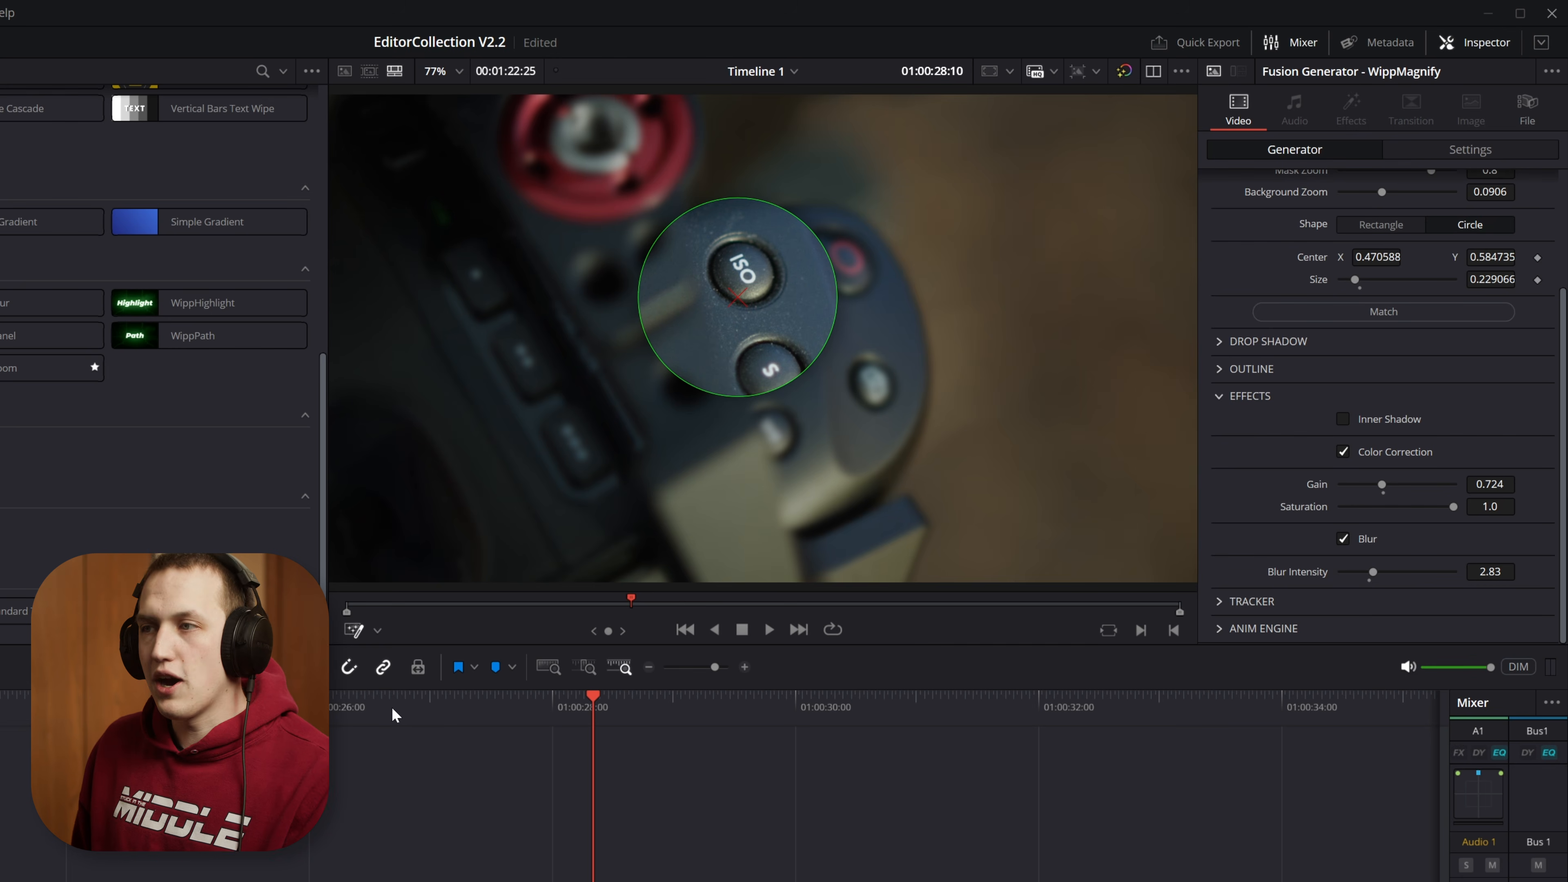
click(394, 707)
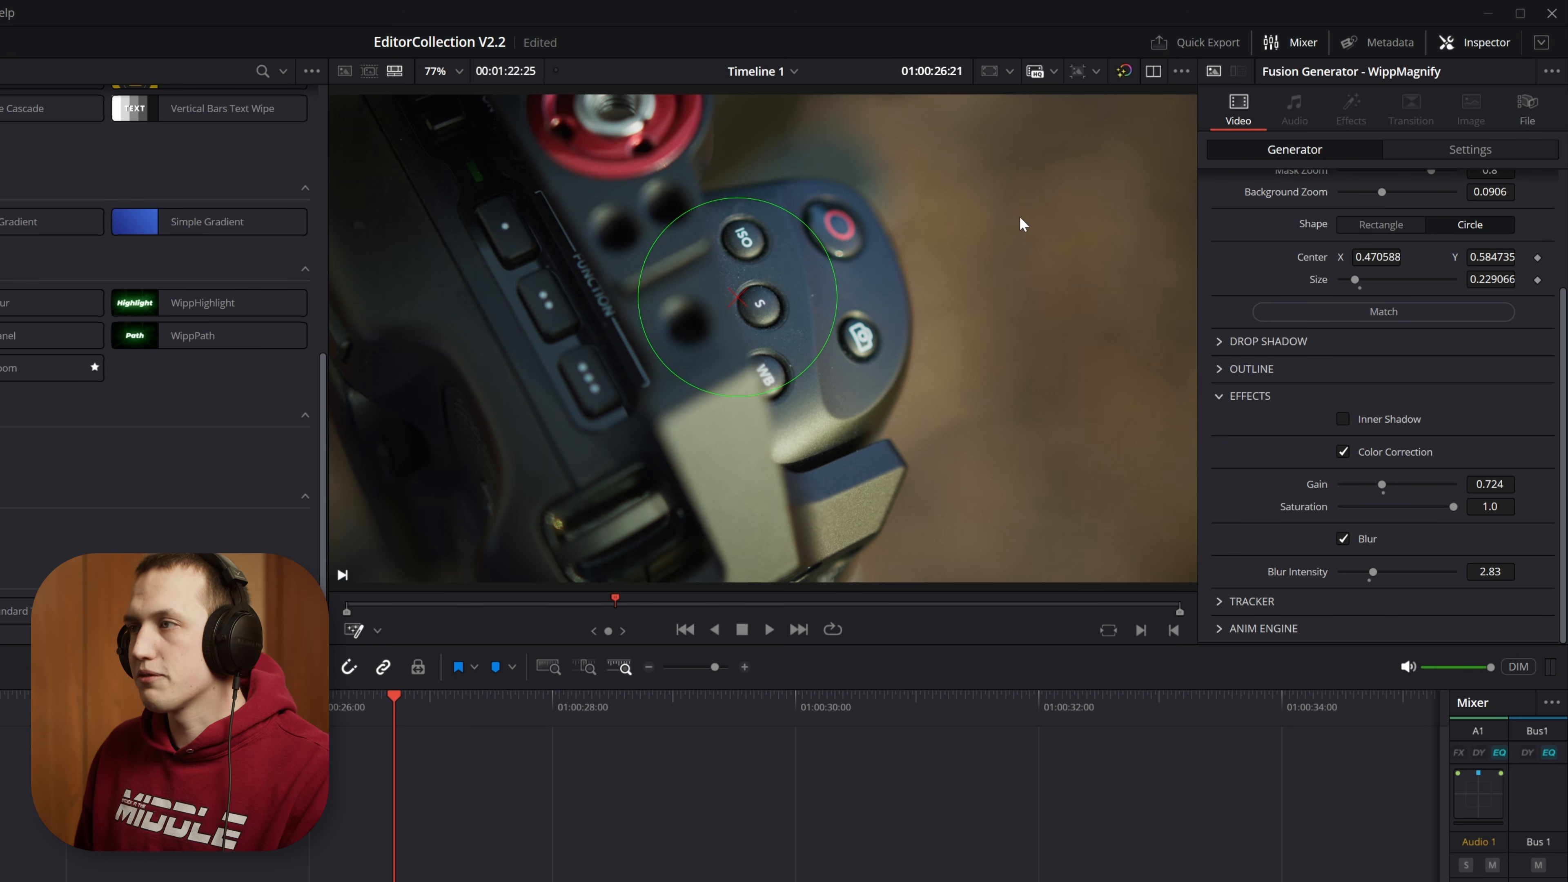
key(space)
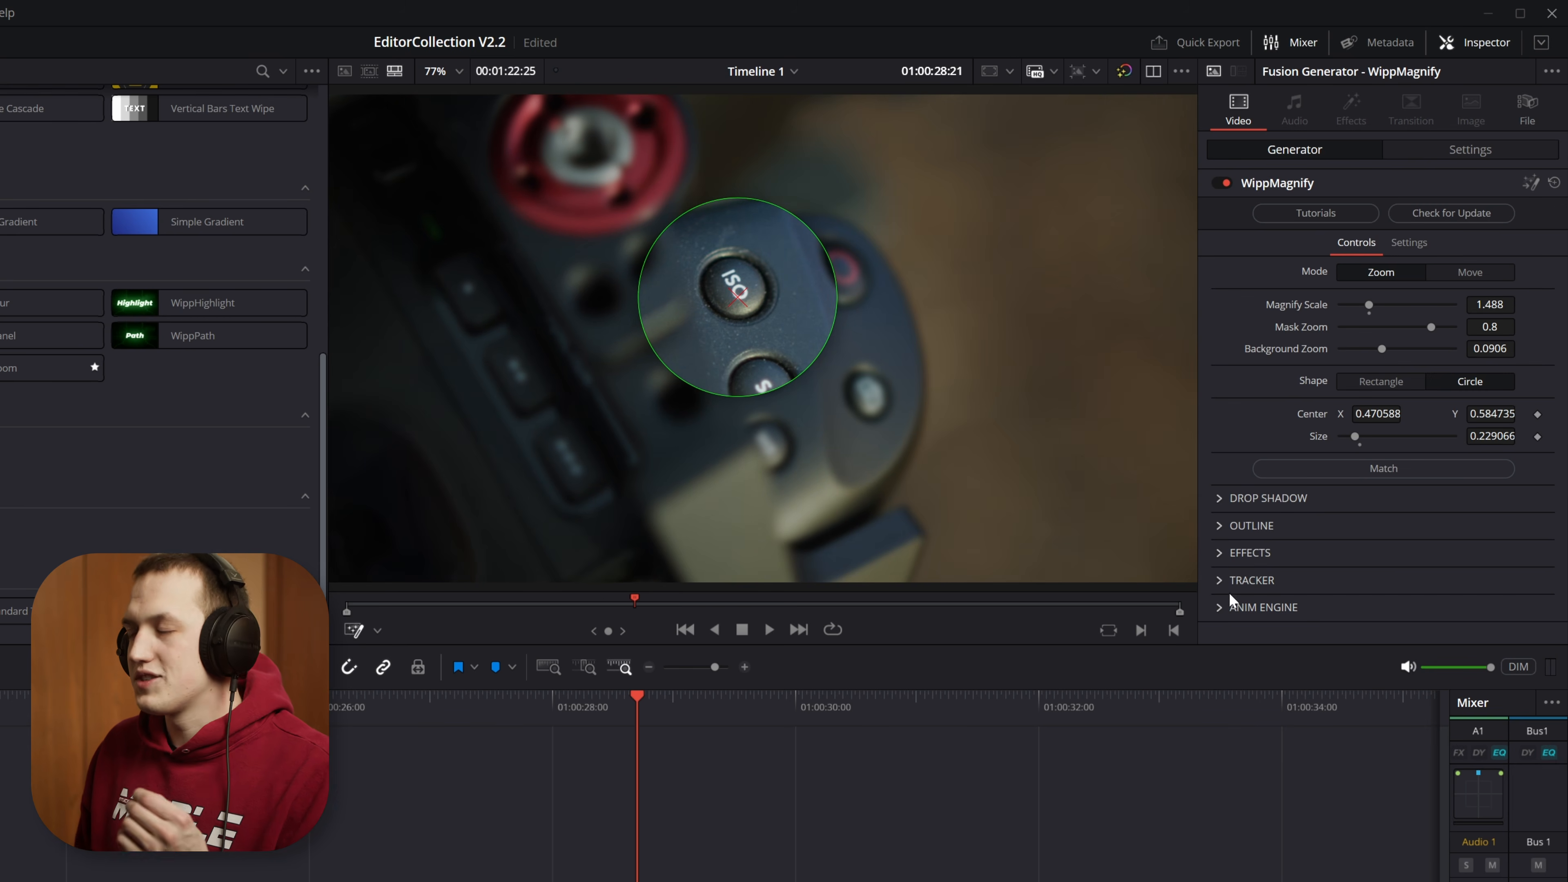
Step: Set the Anim Engine Motion Blur to 0.591 and inspect the magnifier's edge at 01:00:27:07
click(1225, 607)
scroll(1323, 503, down, 3)
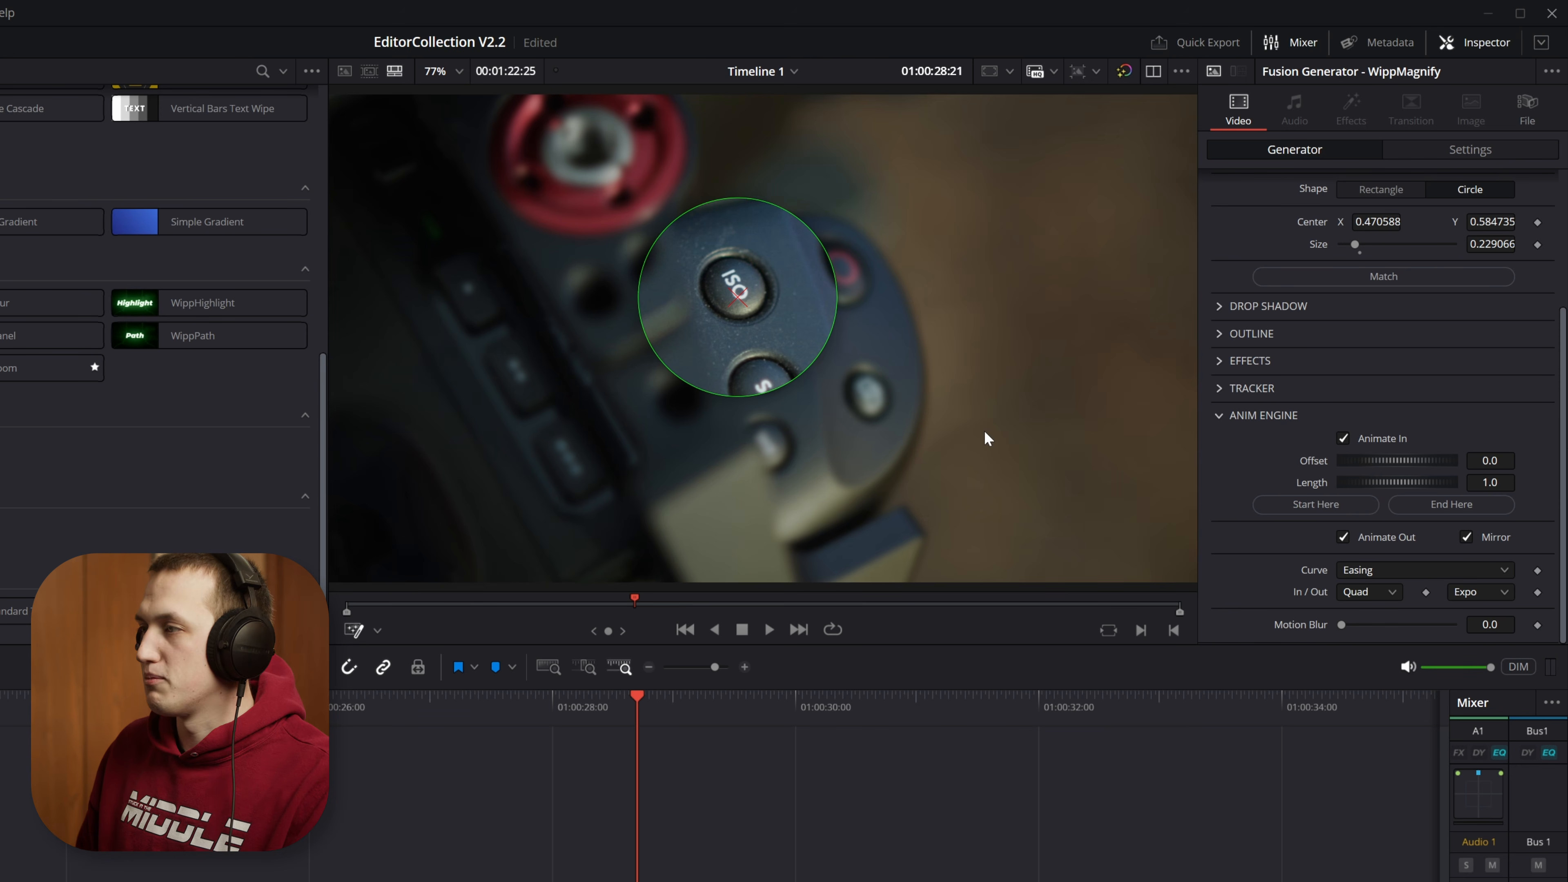
drag(1341, 624, 1414, 623)
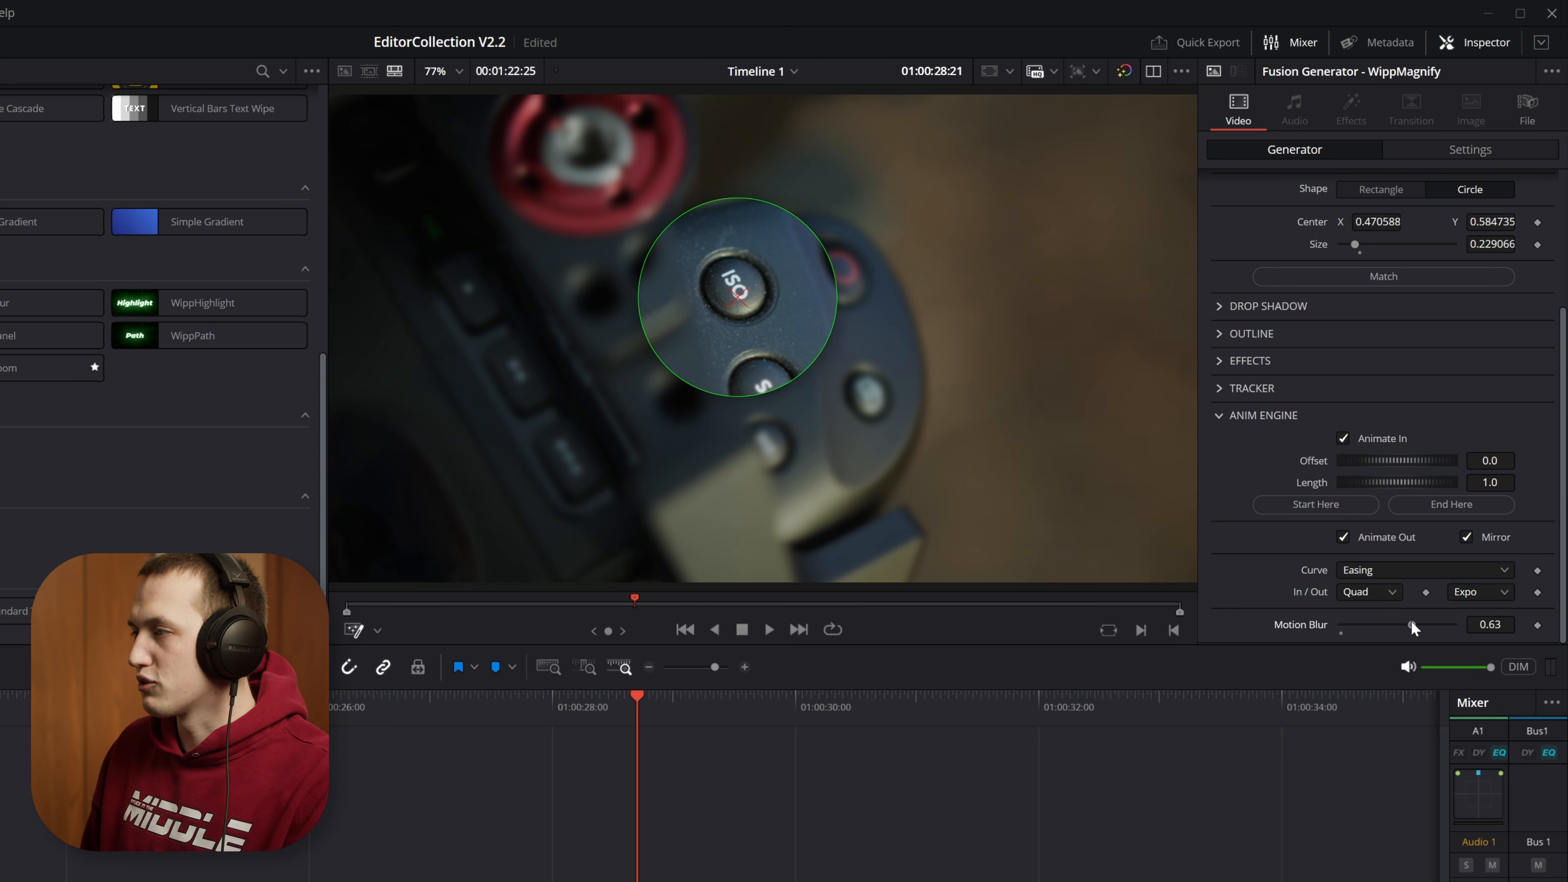
drag(397, 714, 459, 701)
scroll(706, 238, up, 5)
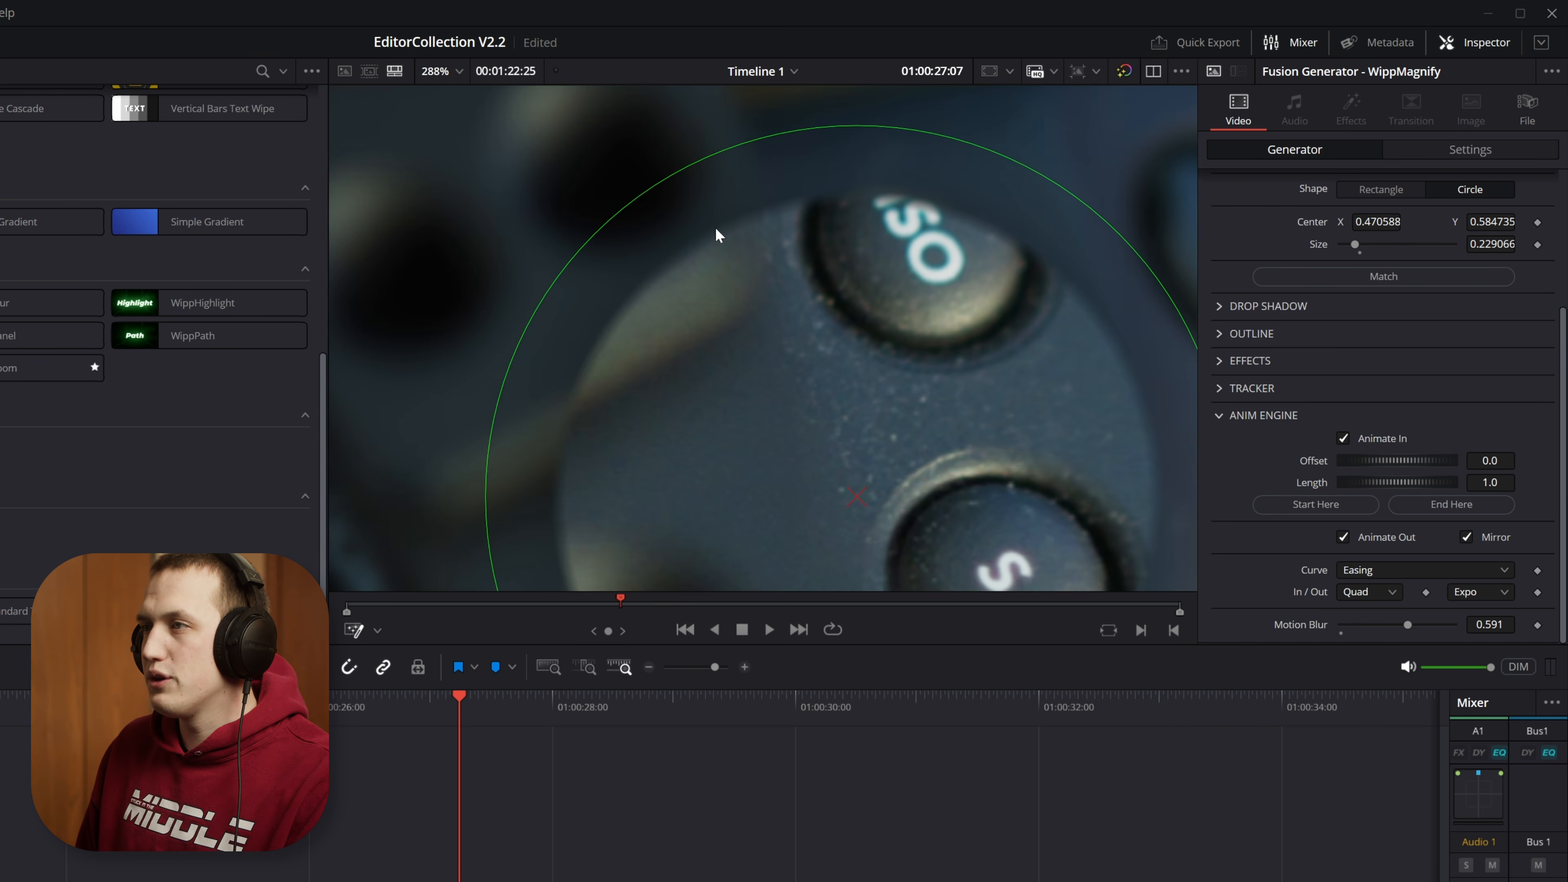
scroll(950, 373, down, 5)
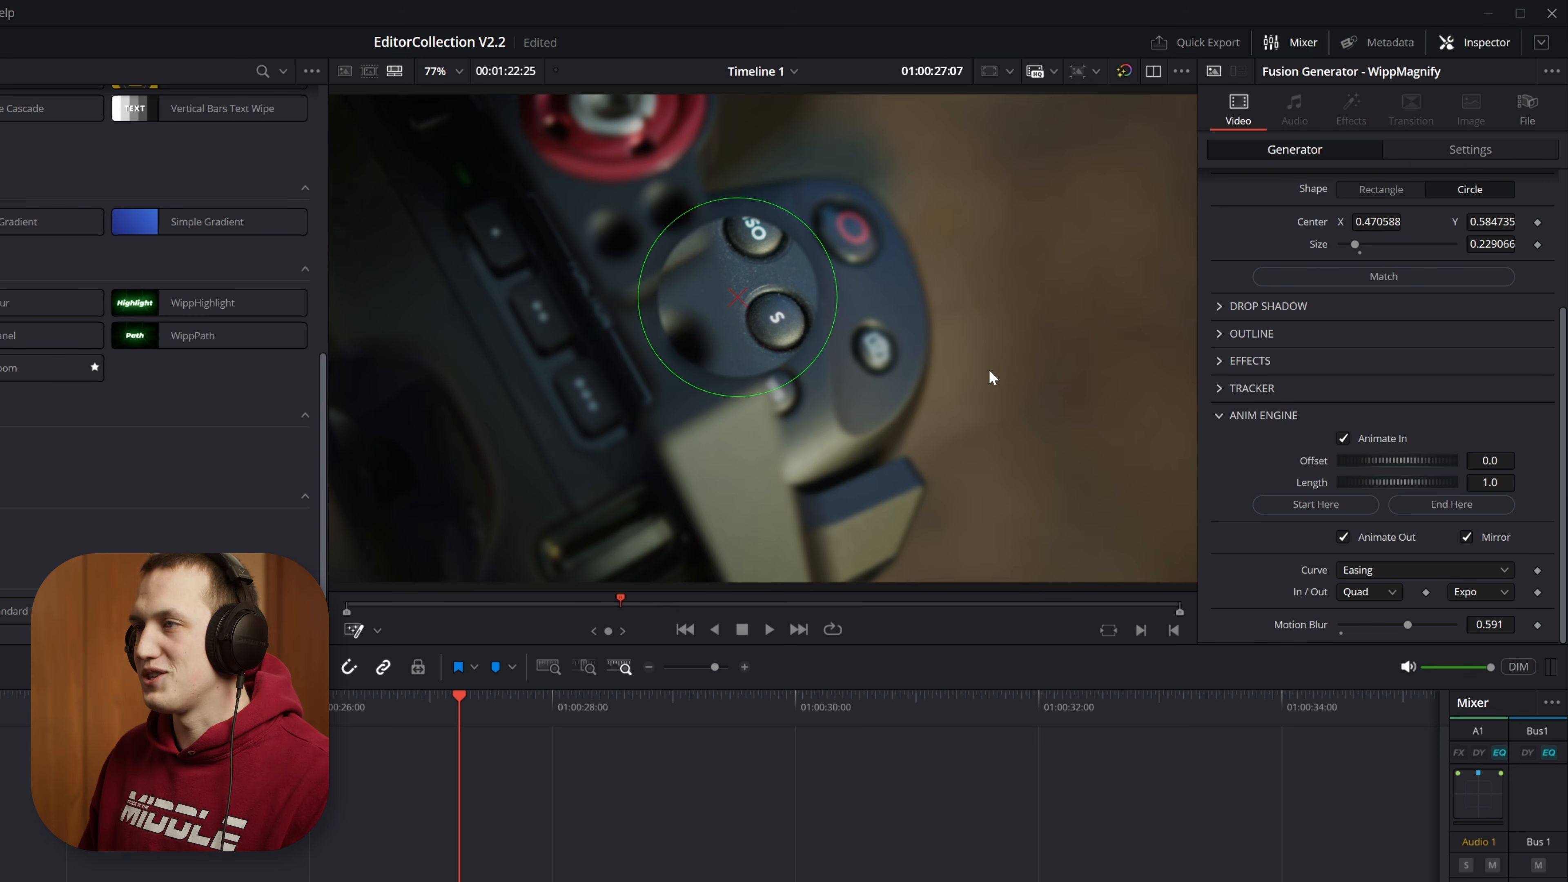
Step: Turn the magnifier's Animate Out off and back on in the Anim Engine settings
scroll(1383, 412, up, 3)
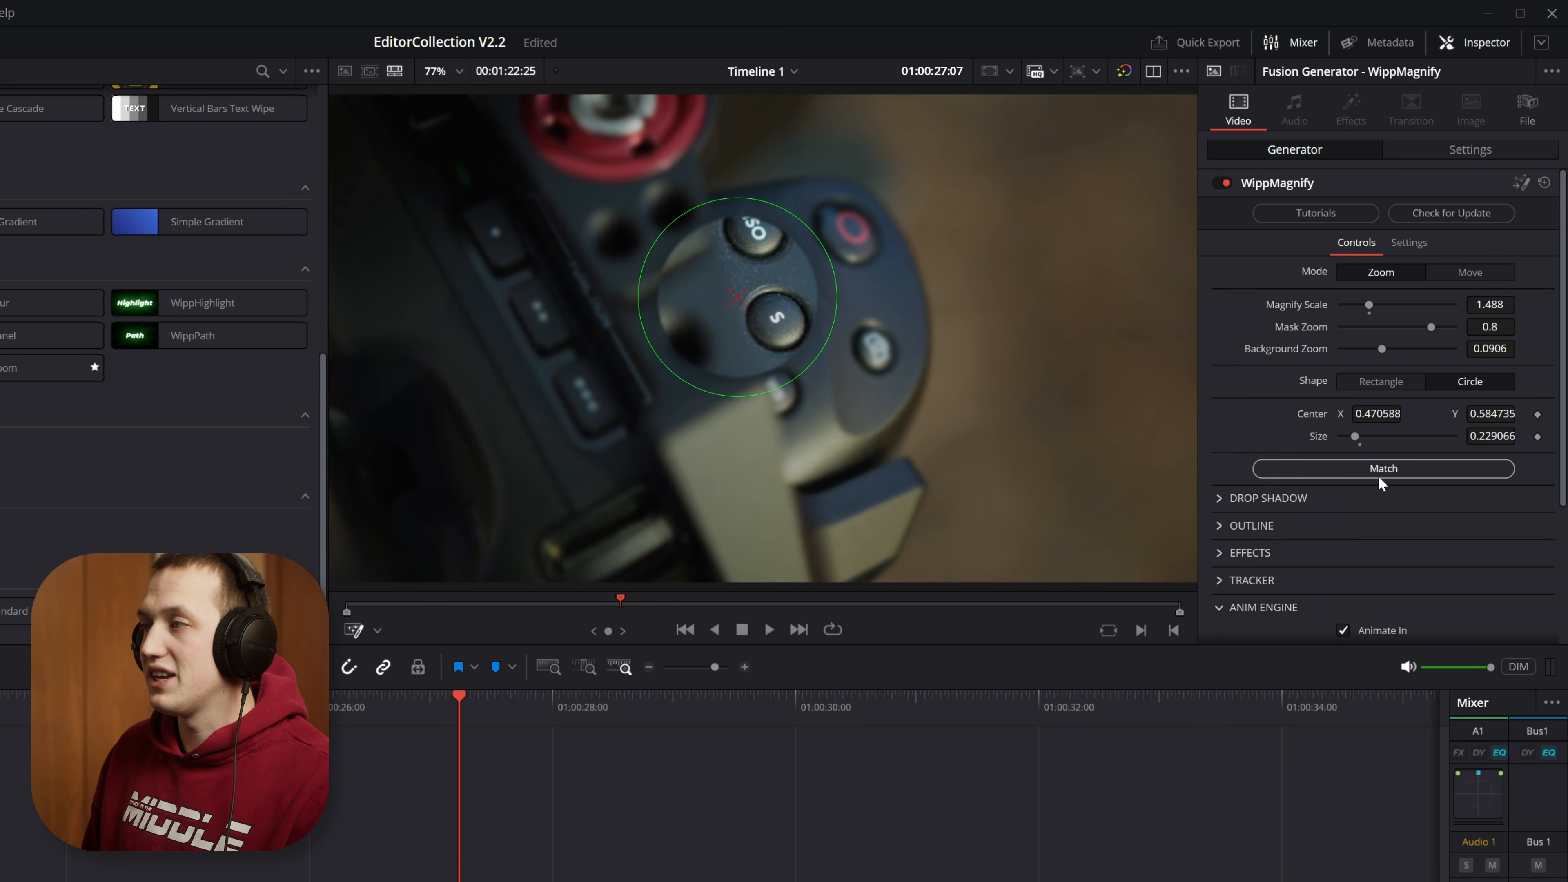
scroll(1363, 492, down, 3)
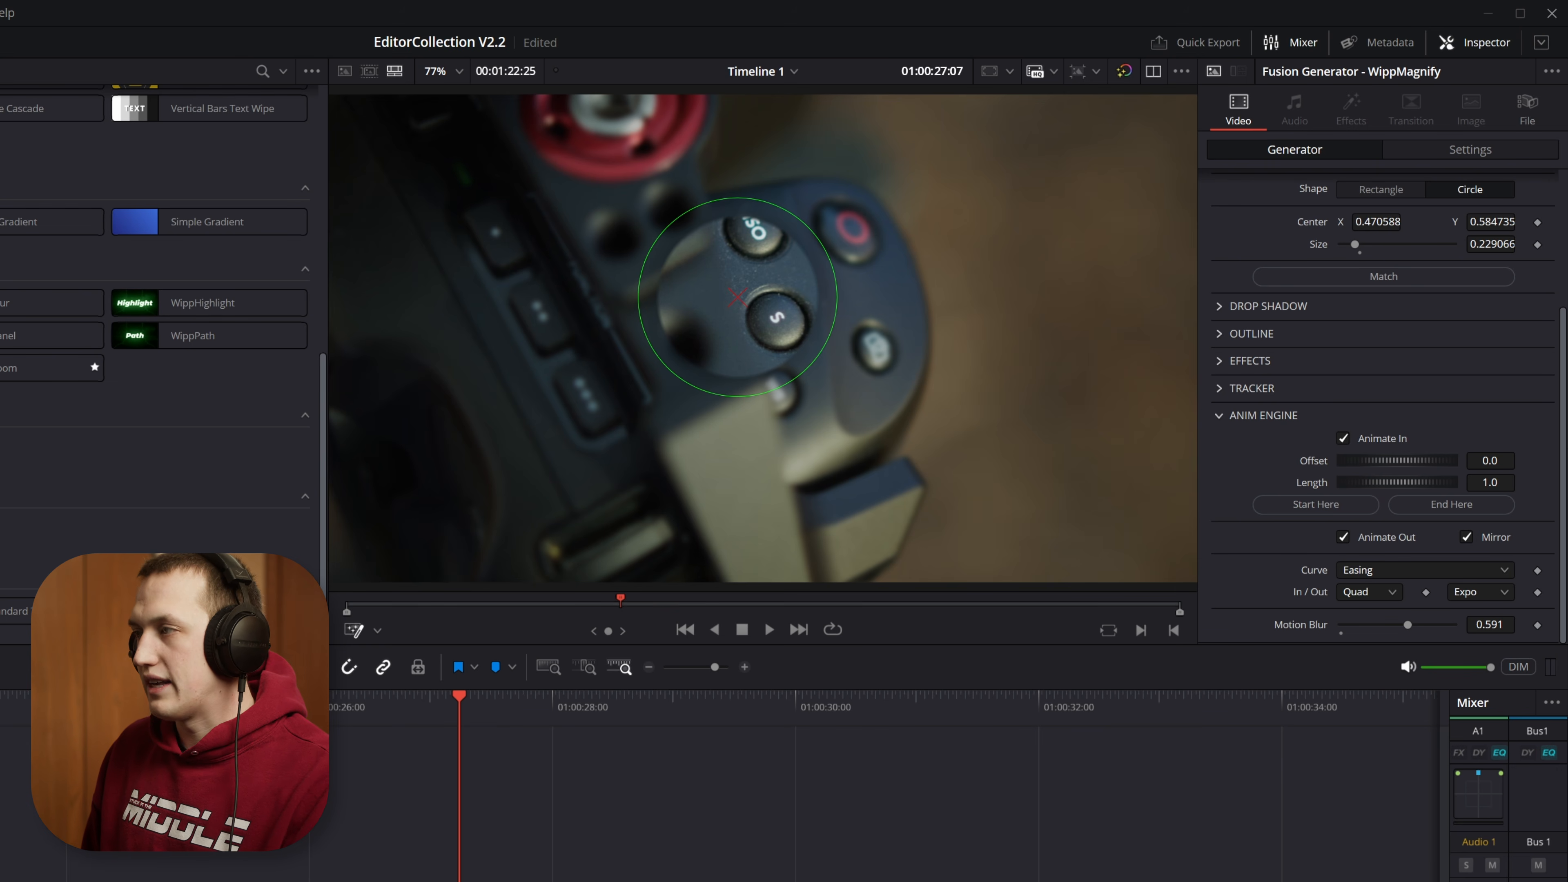
click(1388, 537)
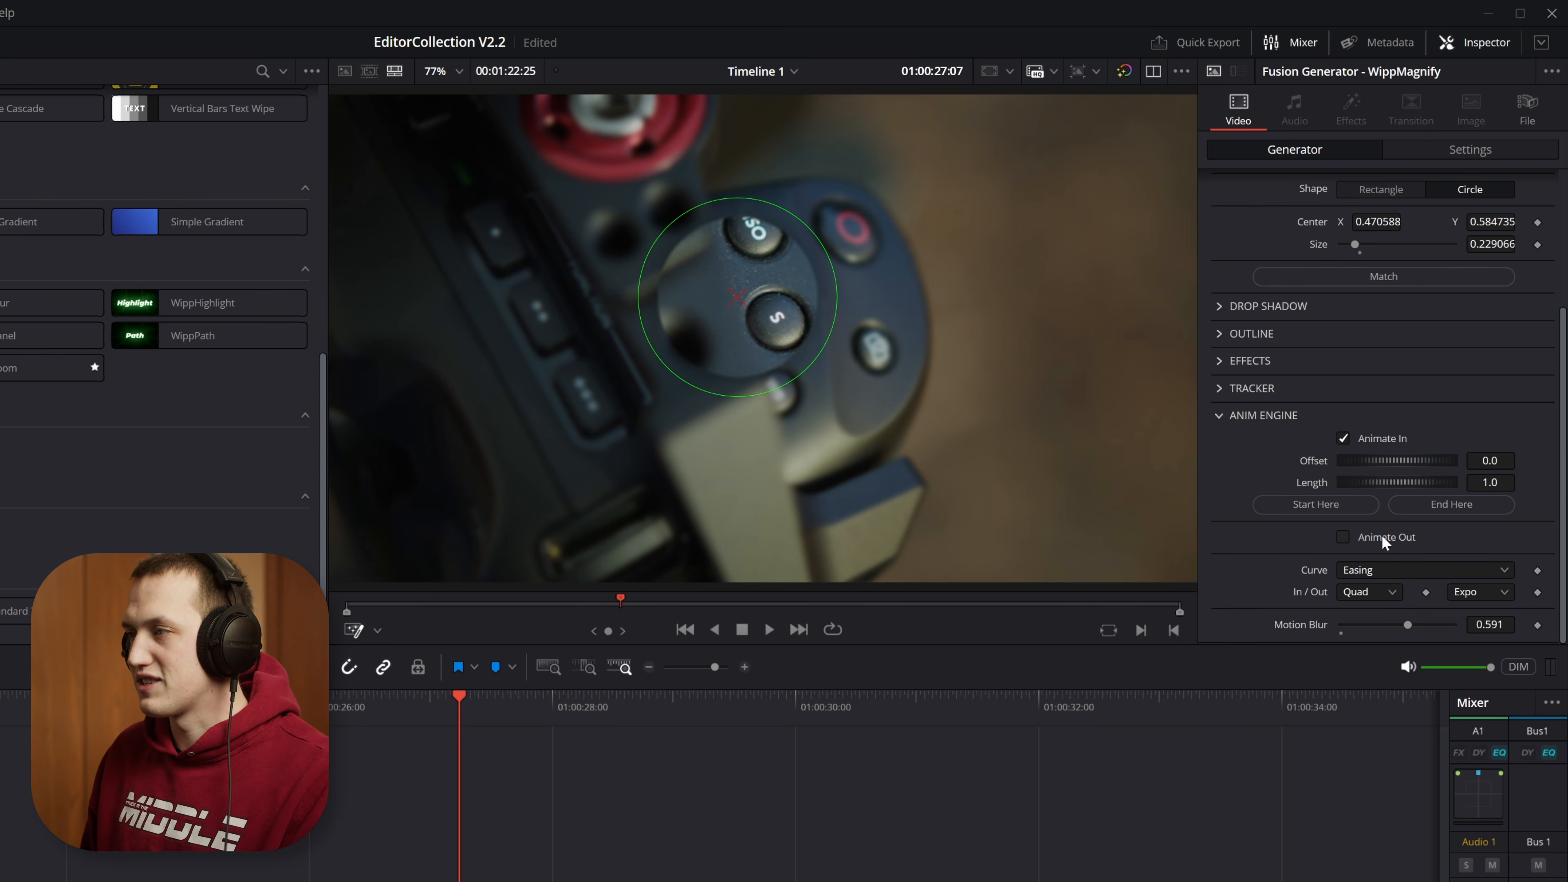
click(1382, 539)
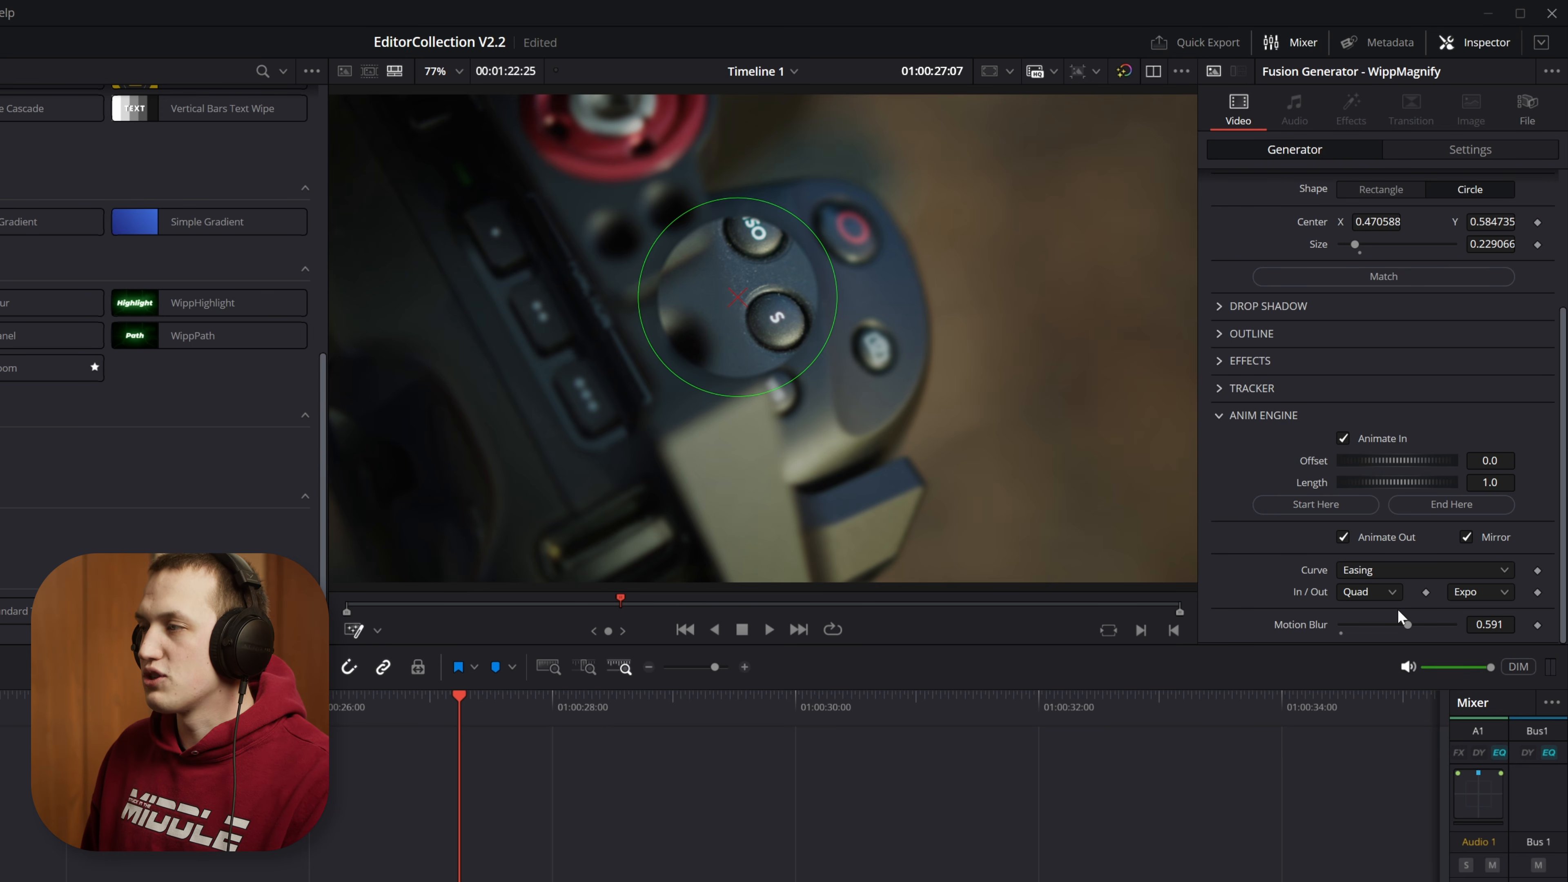
Step: View the easing types for the animation, try the Custom curve, and switch the curve back to Easing
click(1371, 598)
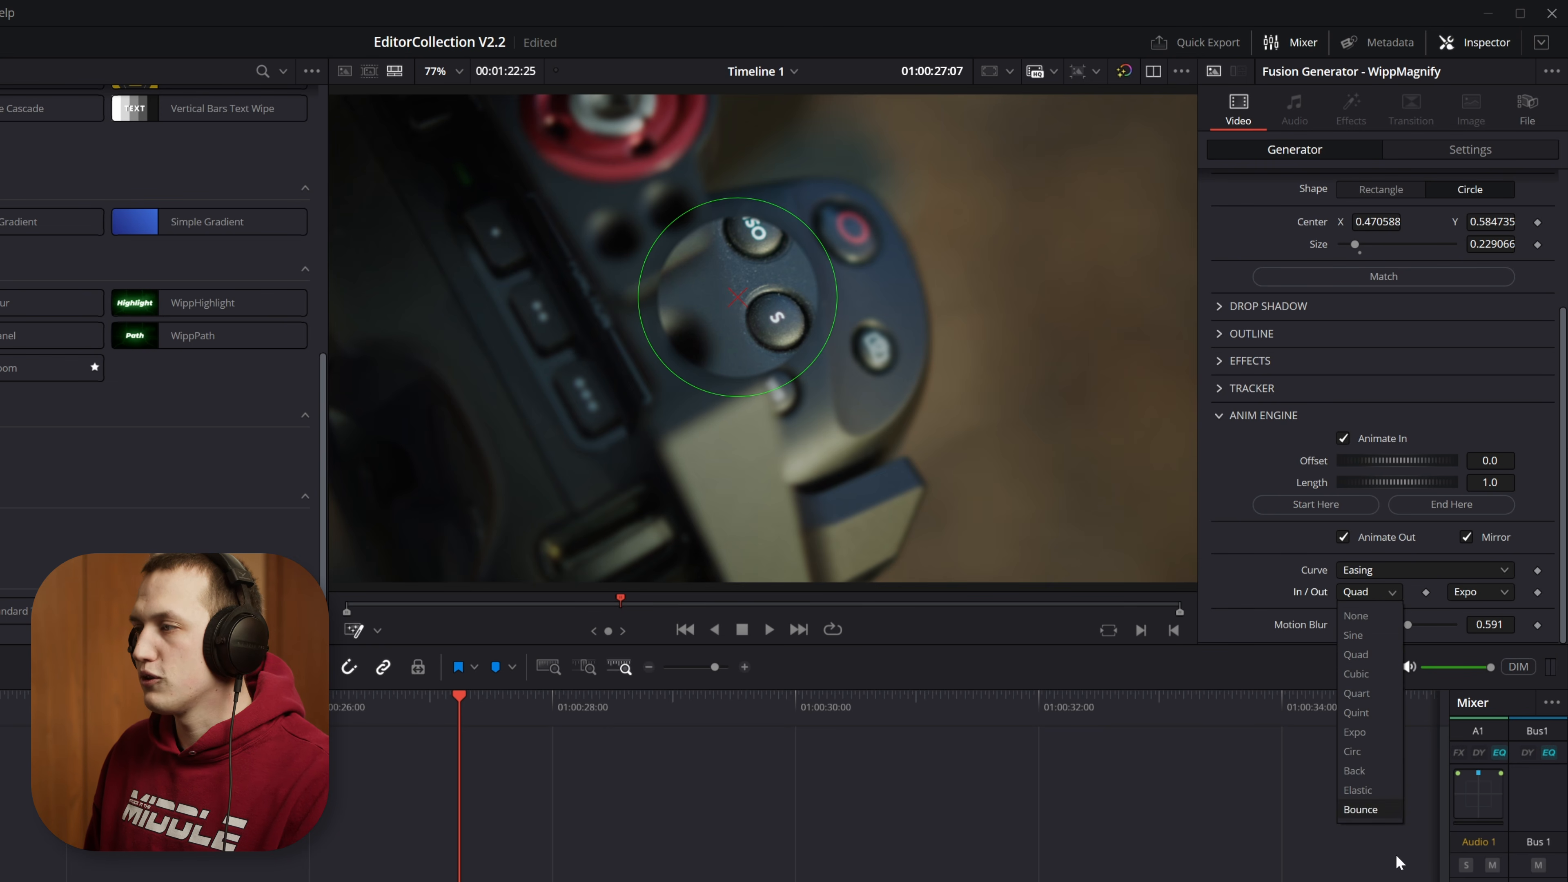
click(1382, 598)
click(1388, 575)
click(1389, 622)
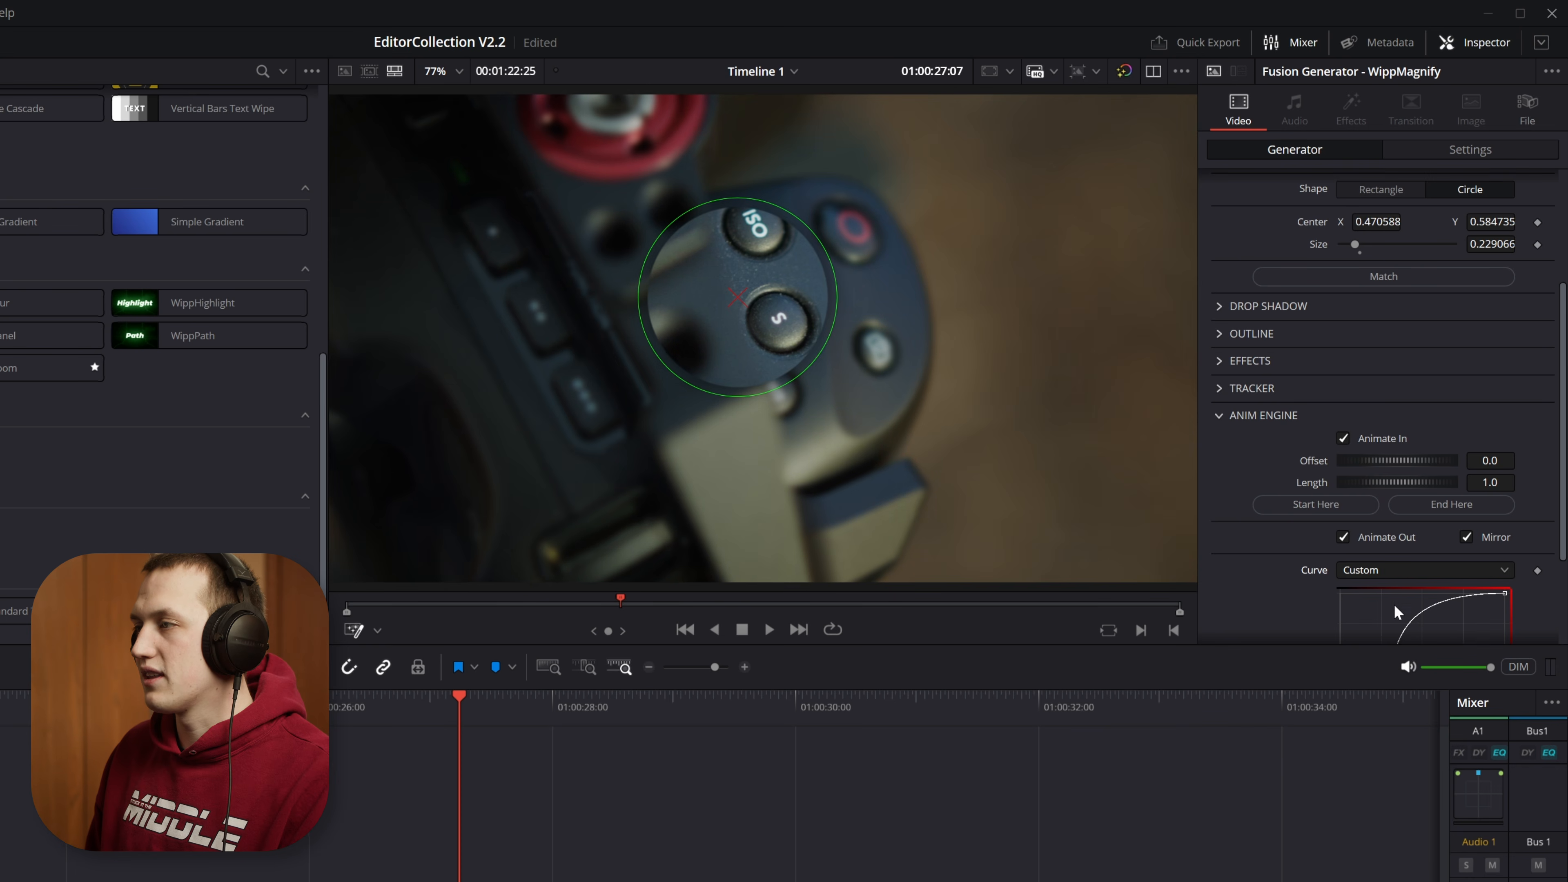
scroll(1327, 602, down, 3)
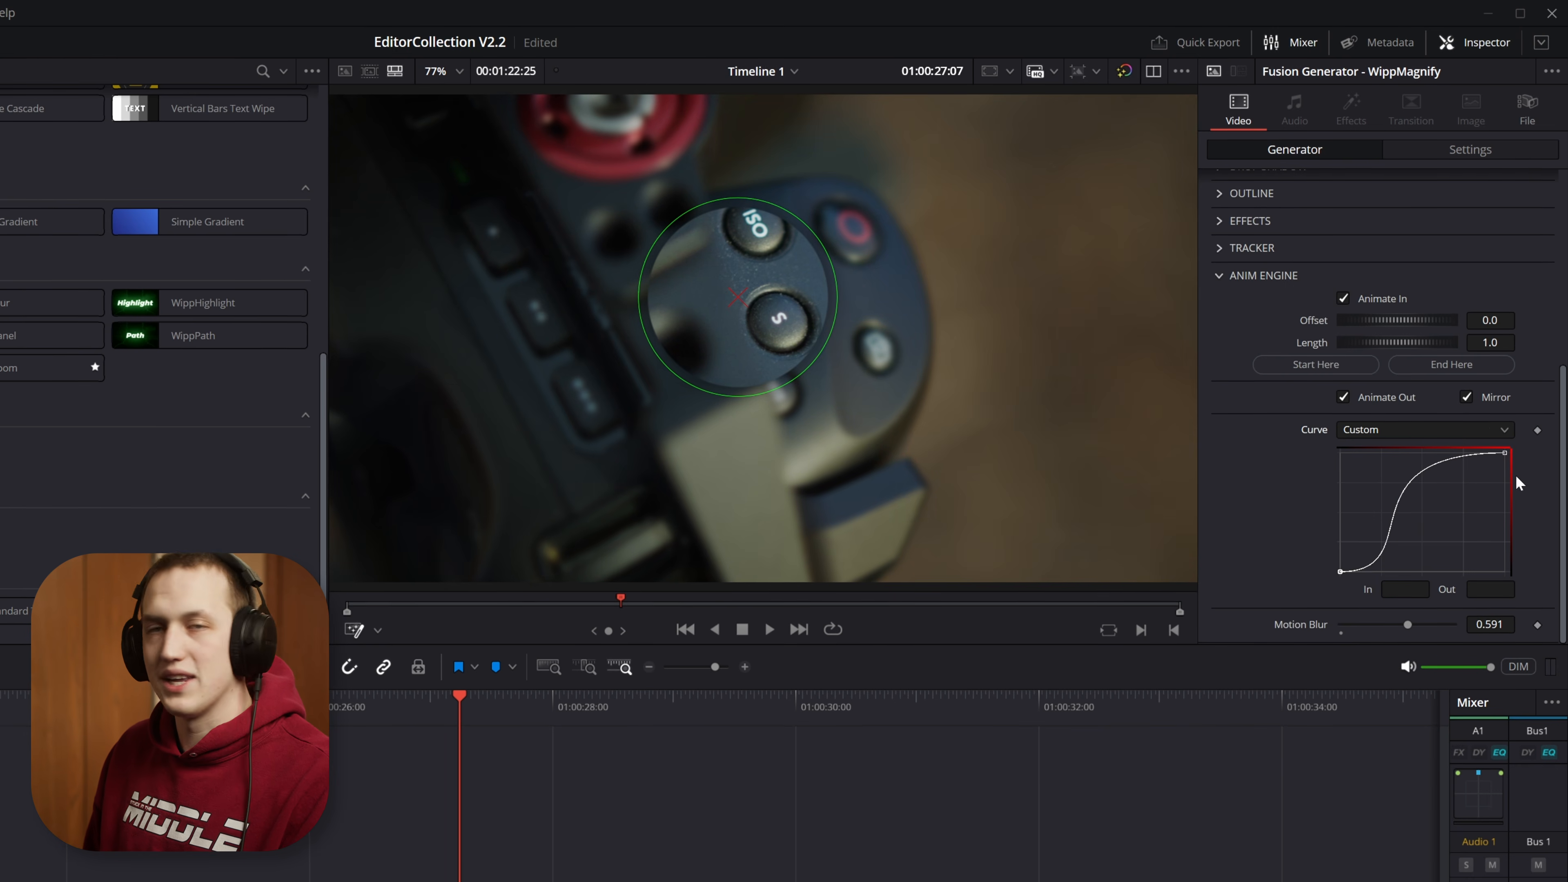
click(1361, 430)
click(1362, 453)
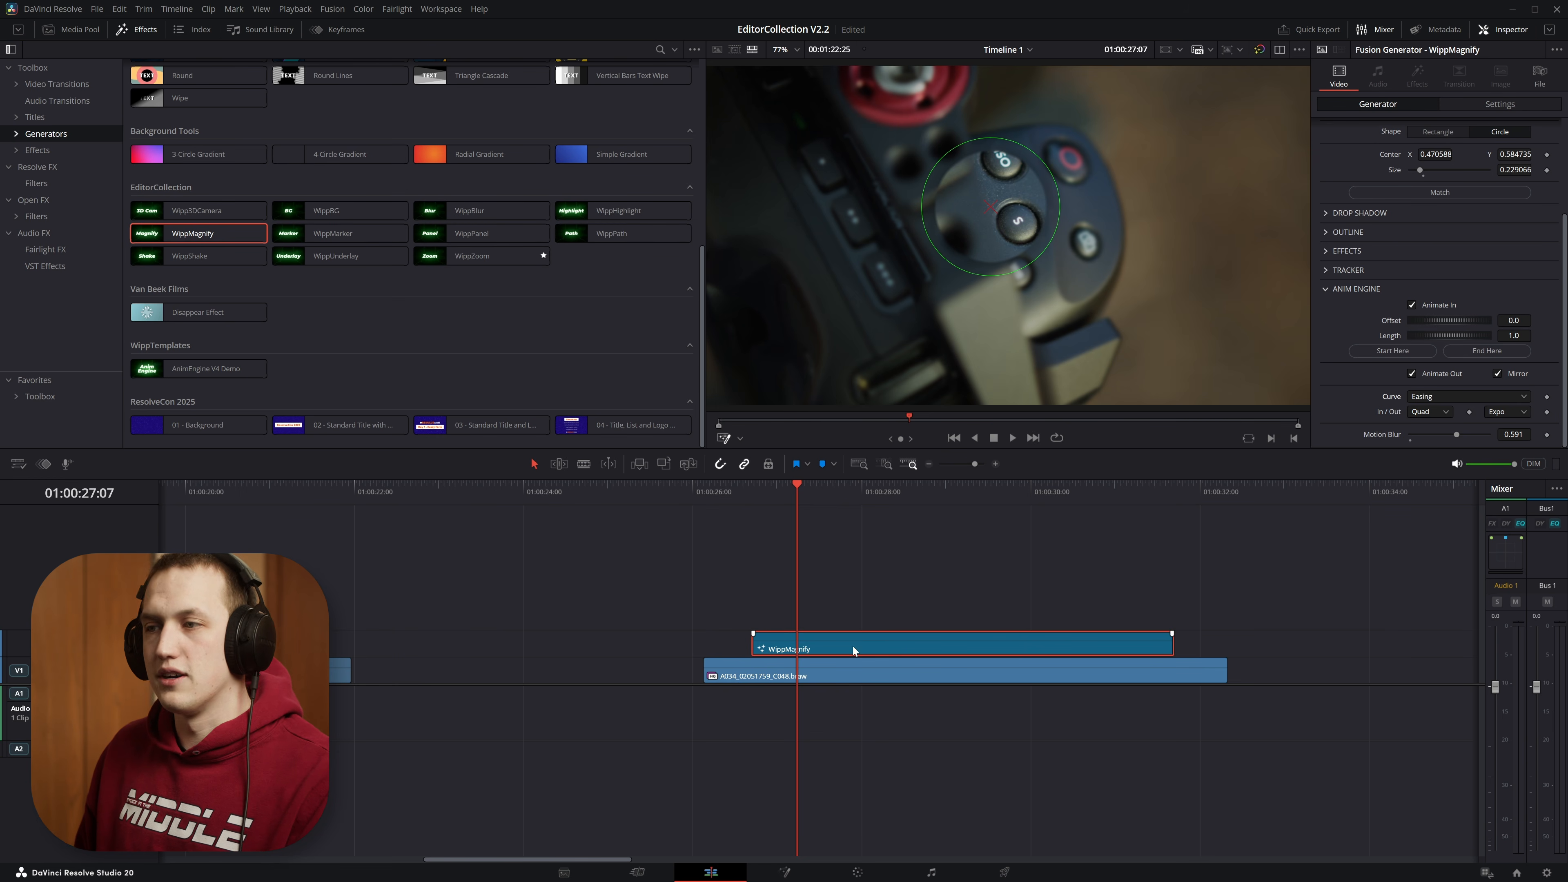
Step: Try moving the WippMagnify clip to start at 01:00:27:07 and shortening its end, and undo both changes
drag(799, 649, 845, 650)
drag(1217, 644, 1070, 644)
key(ctrl+z)
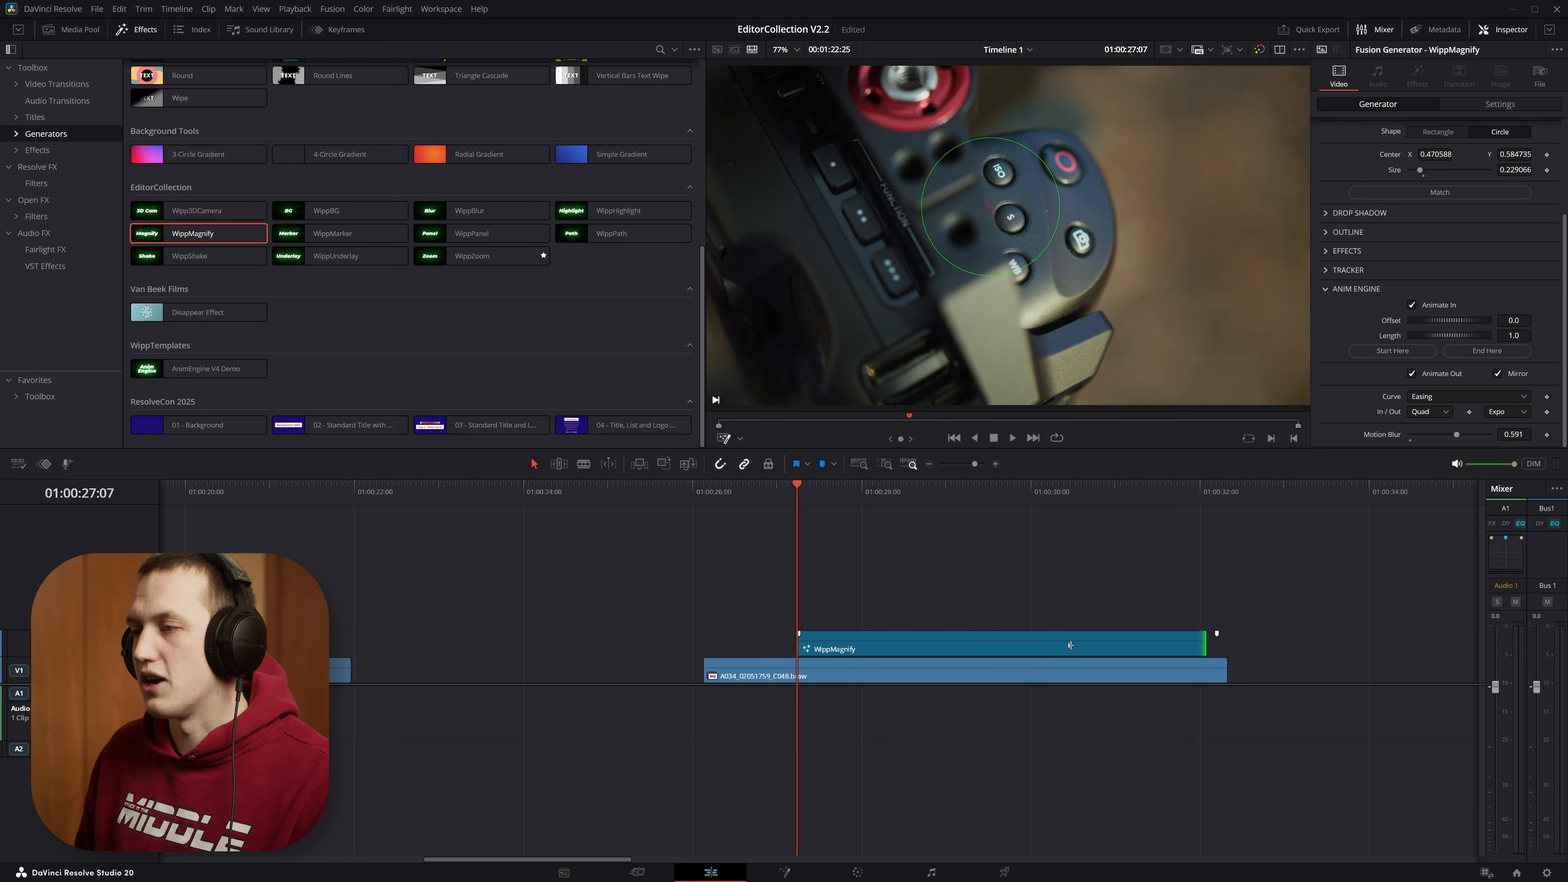
key(ctrl+z)
Step: Try starting the magnifier's Animate In at 01:00:27:24 and play the delayed animation
drag(778, 494, 845, 491)
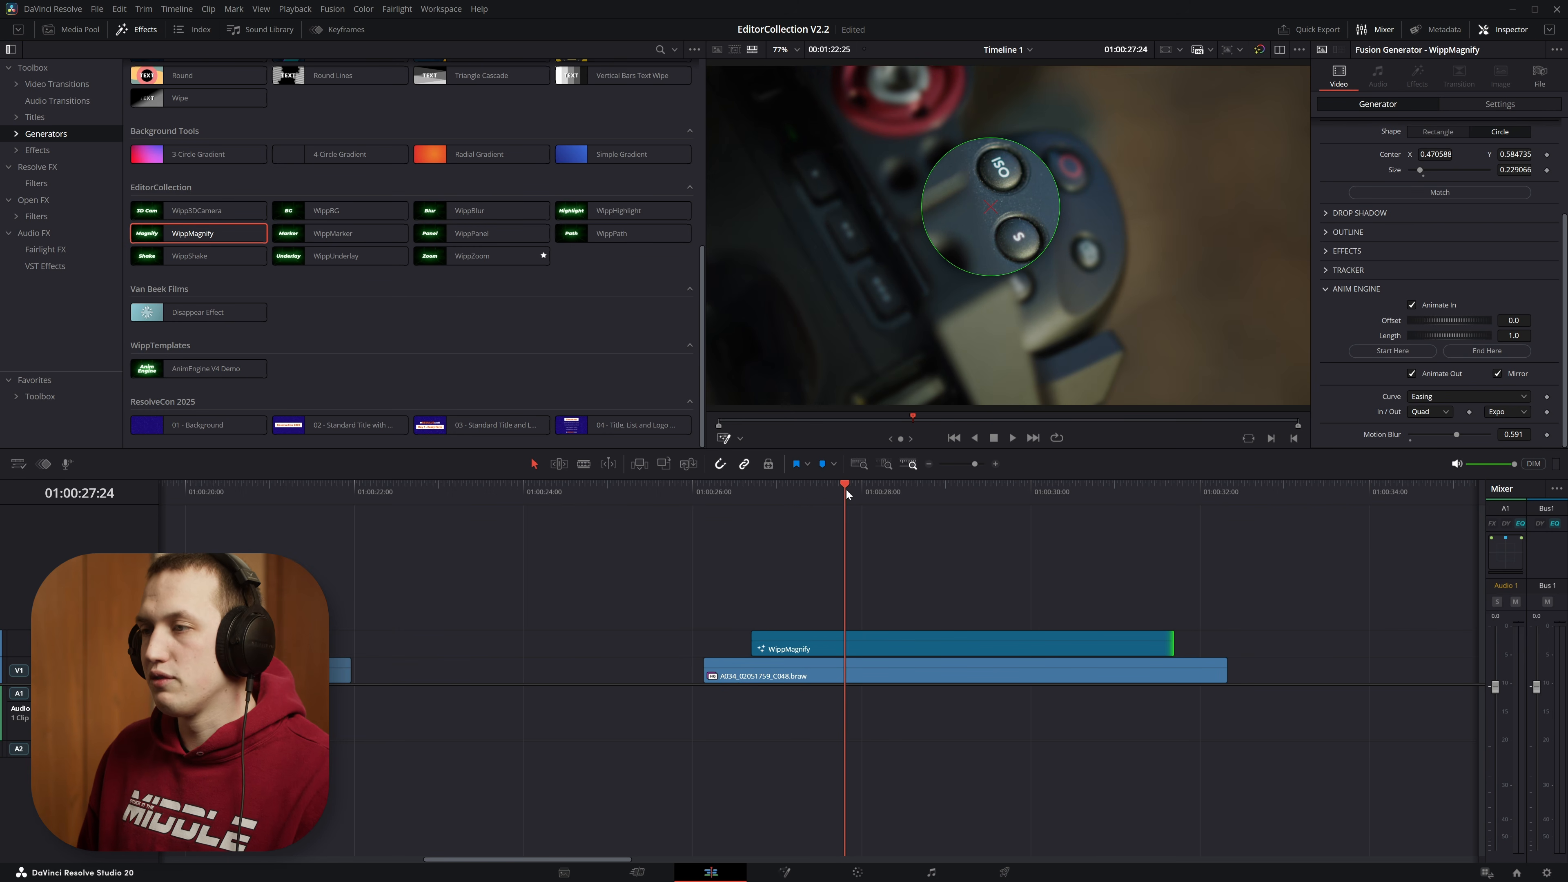
click(839, 642)
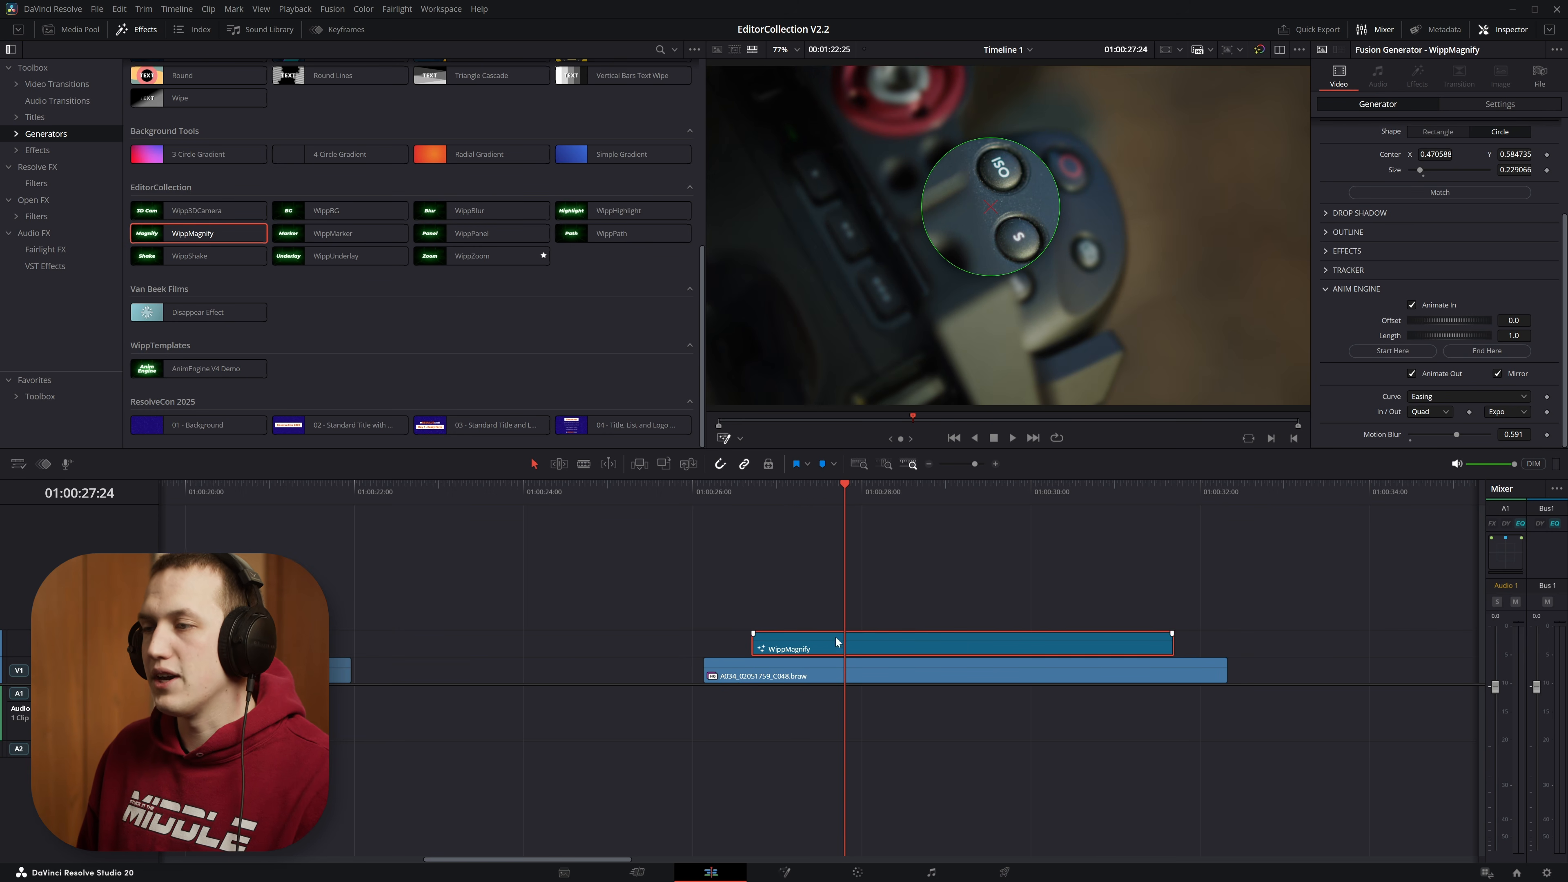
click(1420, 352)
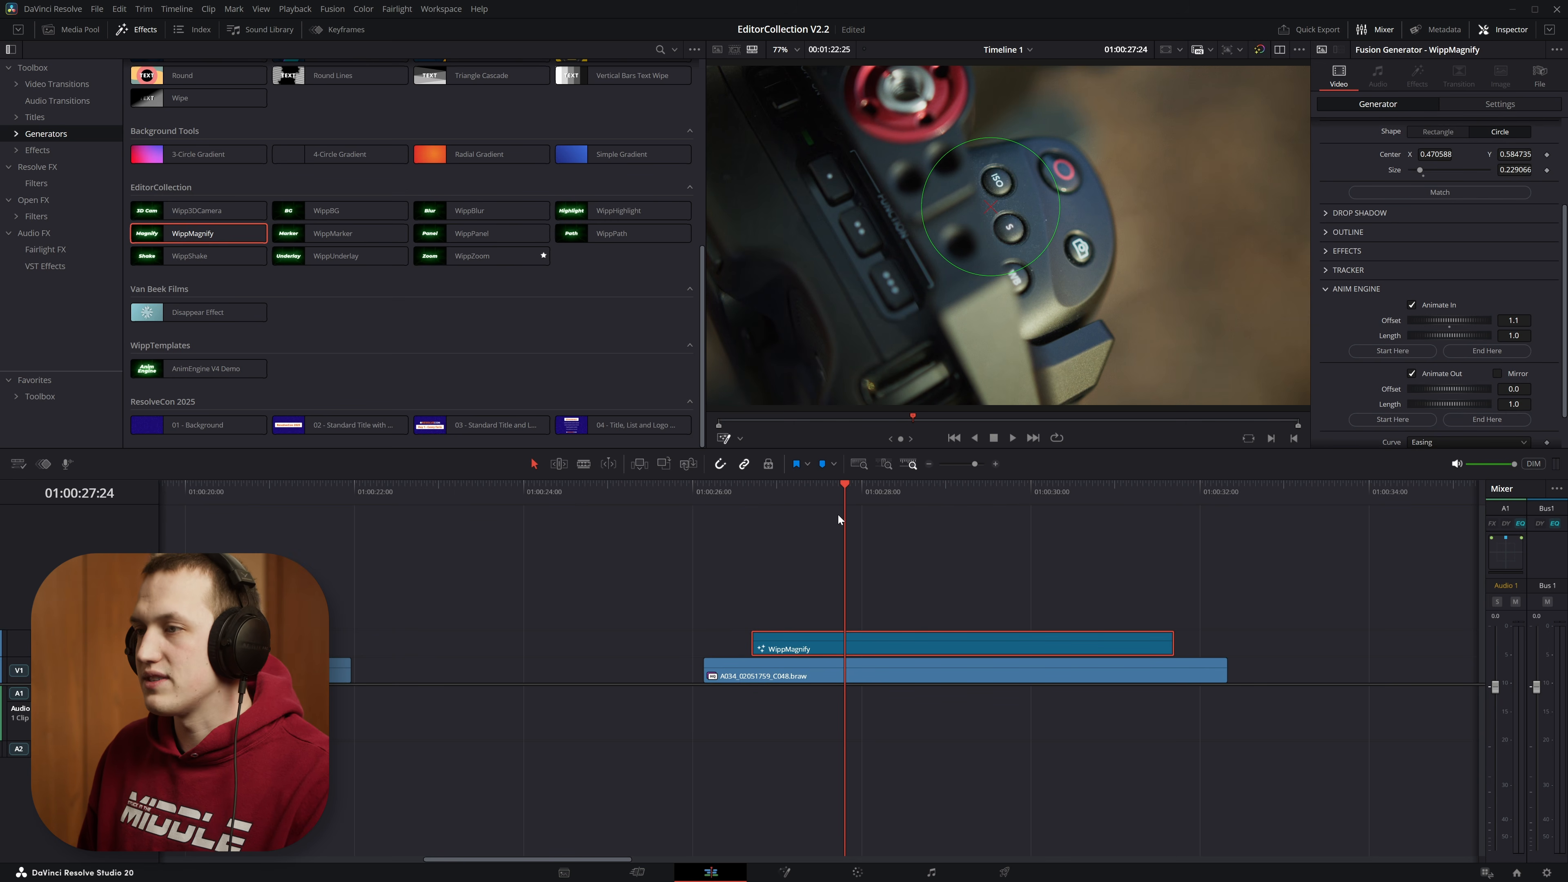
mouse_move(841, 495)
mouse_down()
mouse_move(790, 500)
mouse_move(840, 502)
mouse_up()
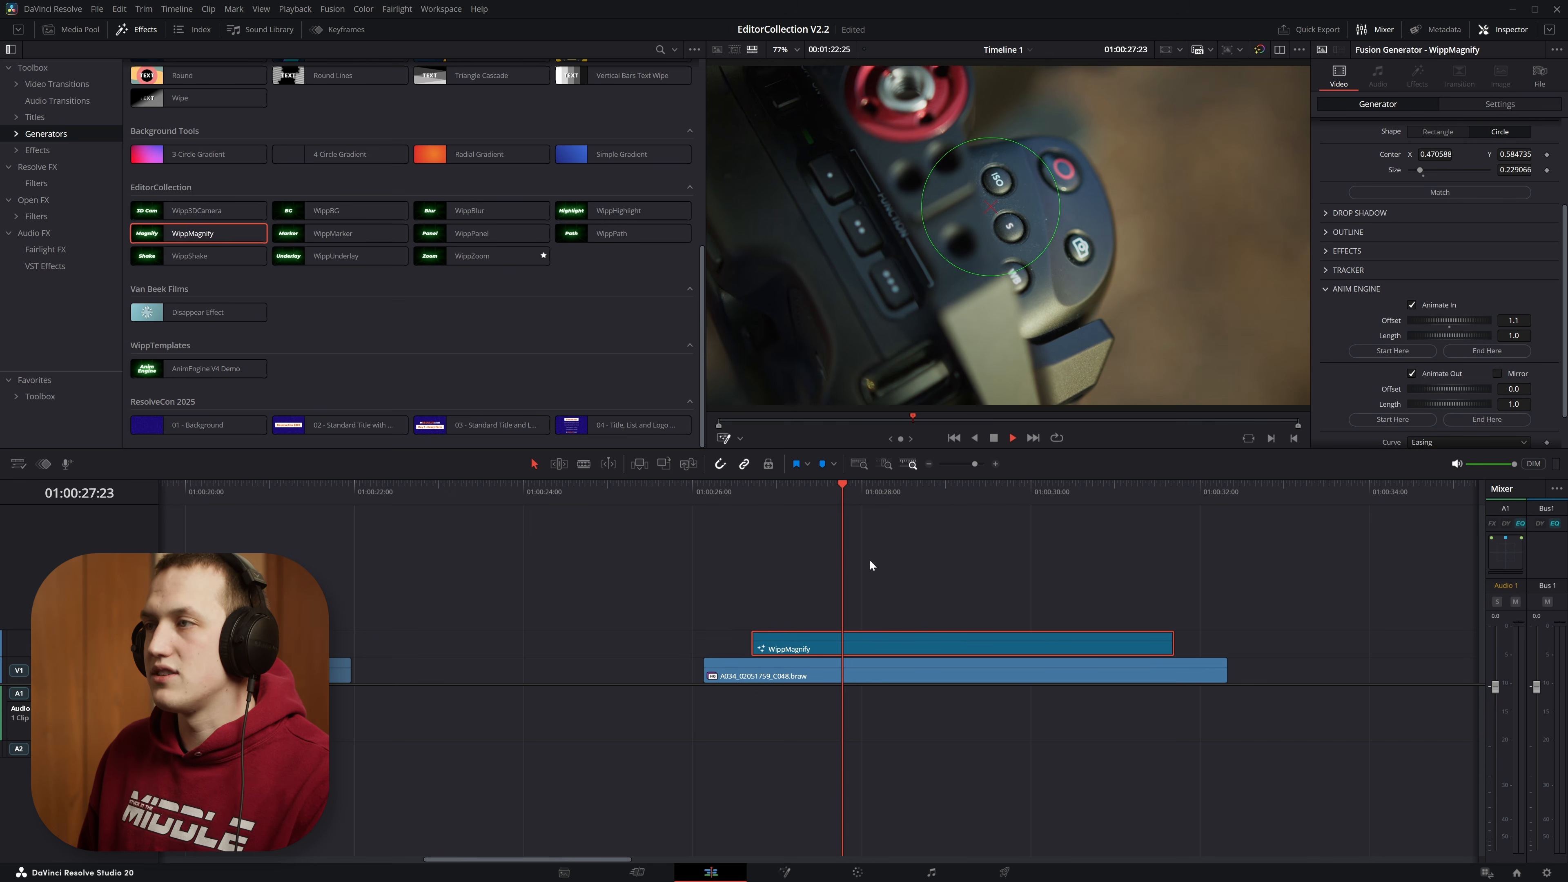
key(space)
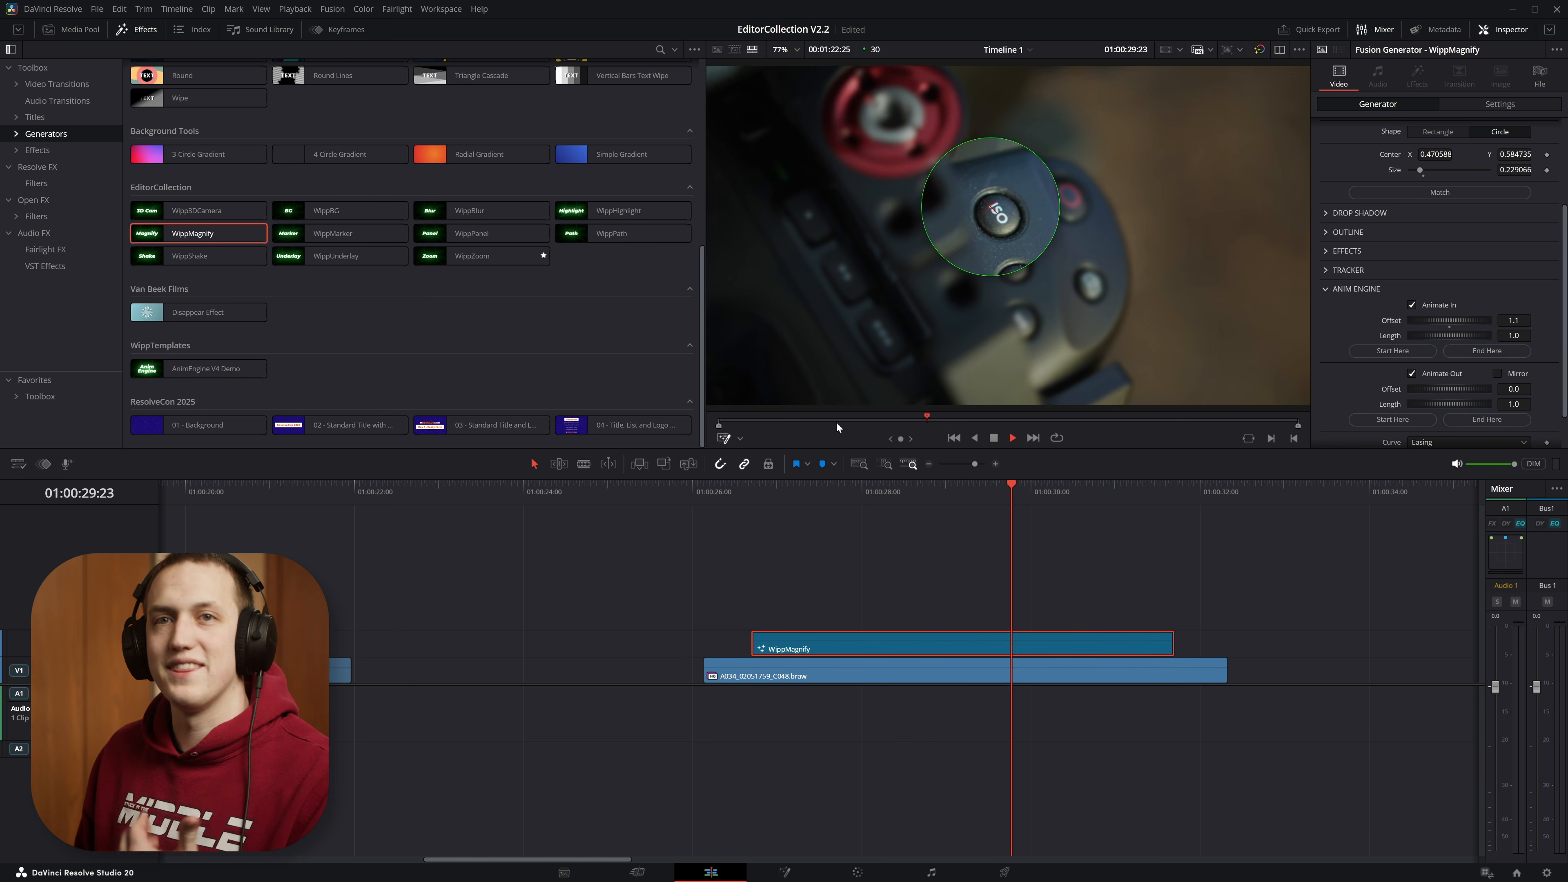
Step: Try trimming the start of the WippMagnify clip to about 01:00:28:00 and undo the trim
click(854, 636)
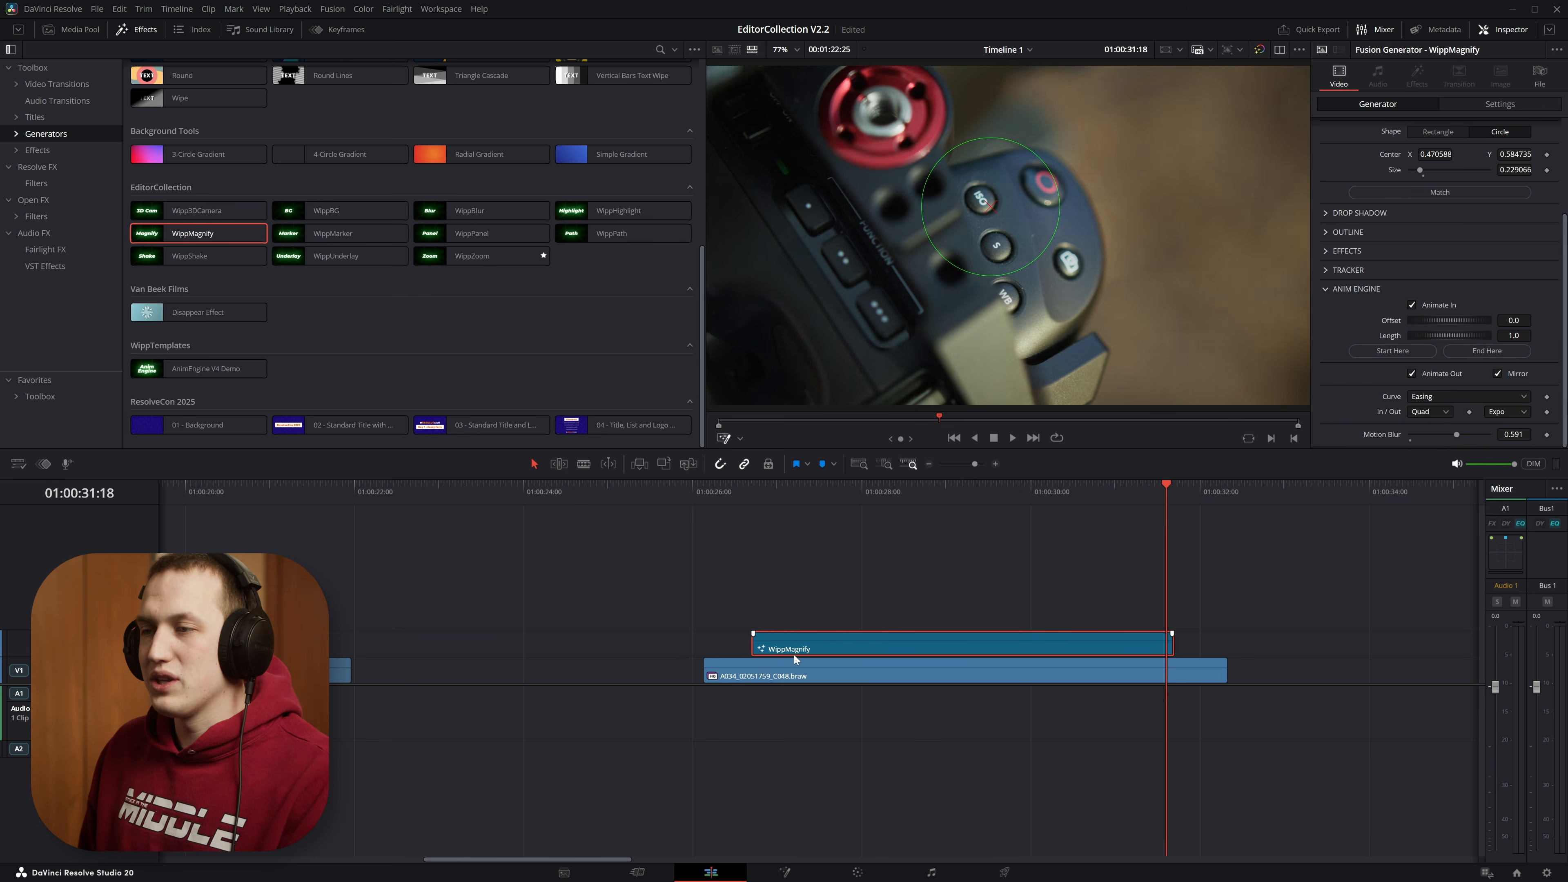
drag(757, 646, 862, 646)
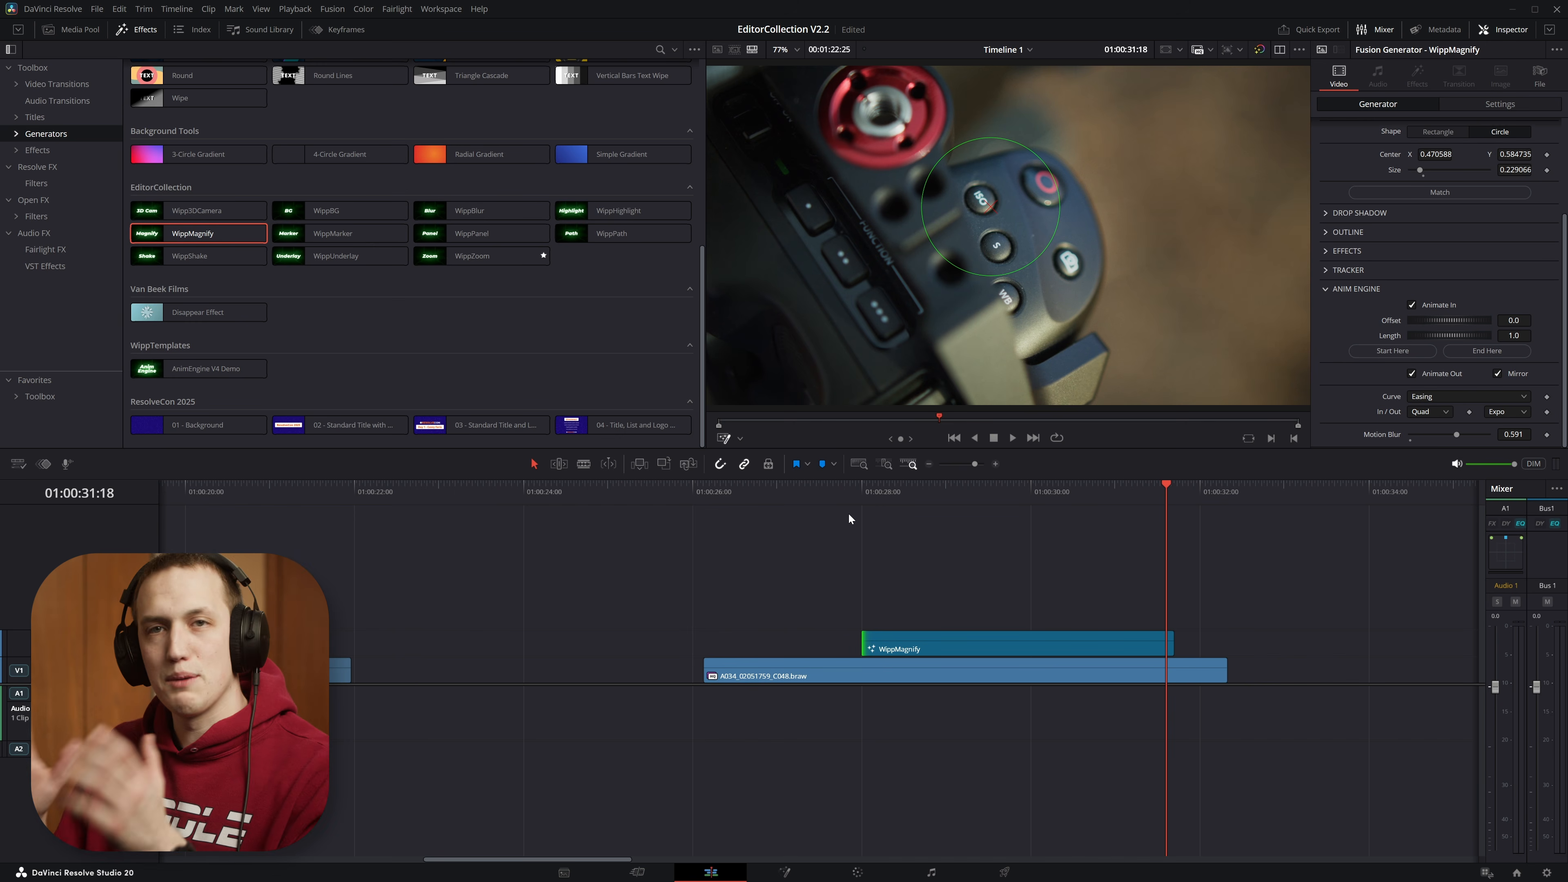
key(ctrl+s)
key(ctrl+z)
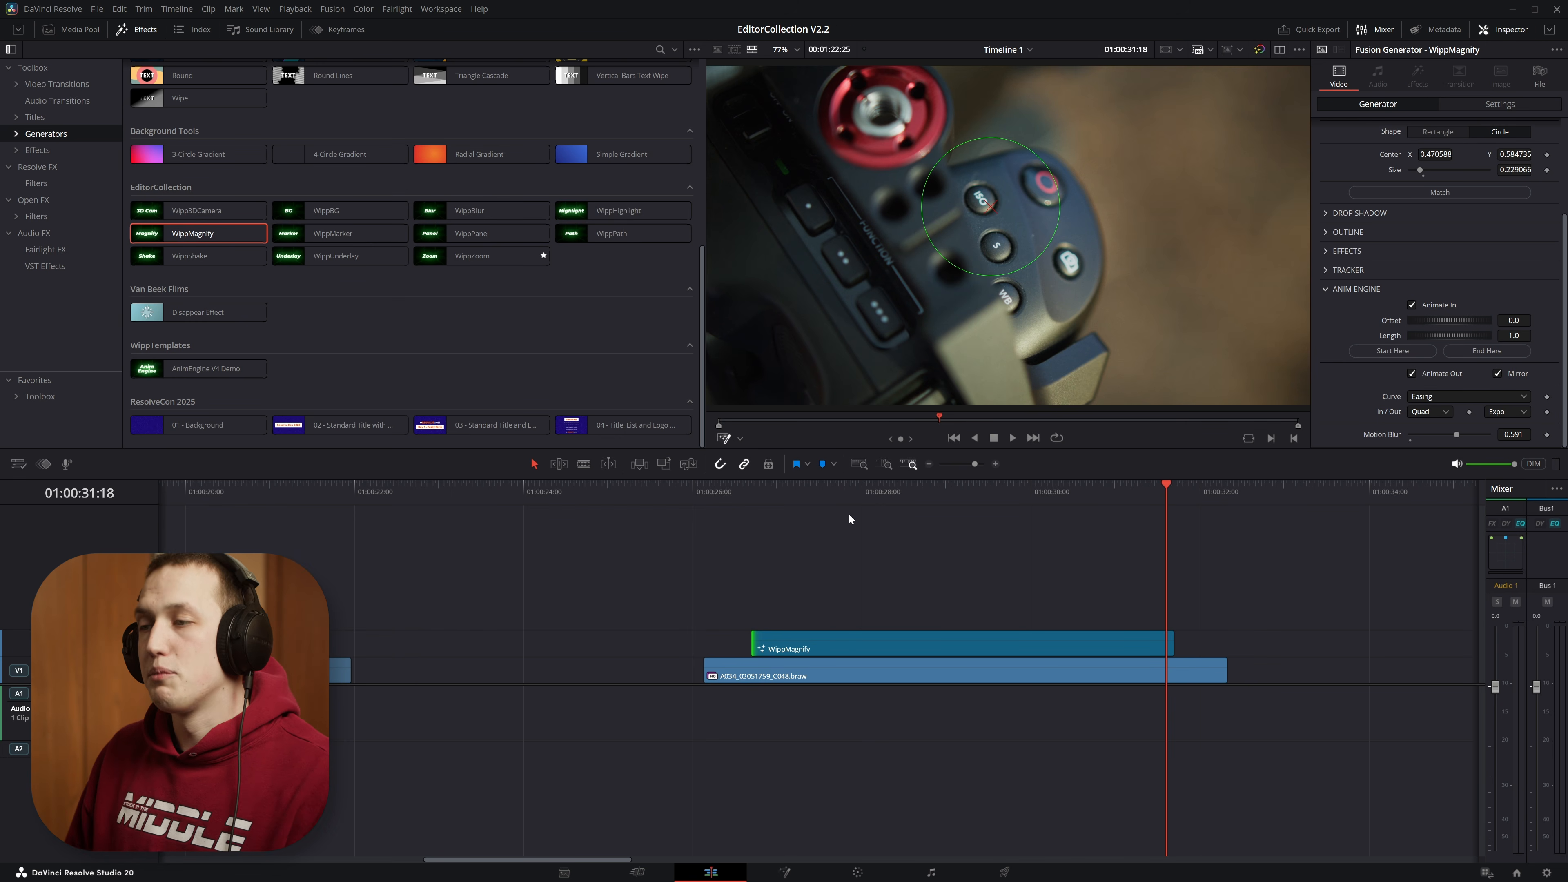
Step: Scrub to 01:00:28:11, try shifting the WippMagnify clip slightly later over the camera clip, and undo the shift
click(1010, 673)
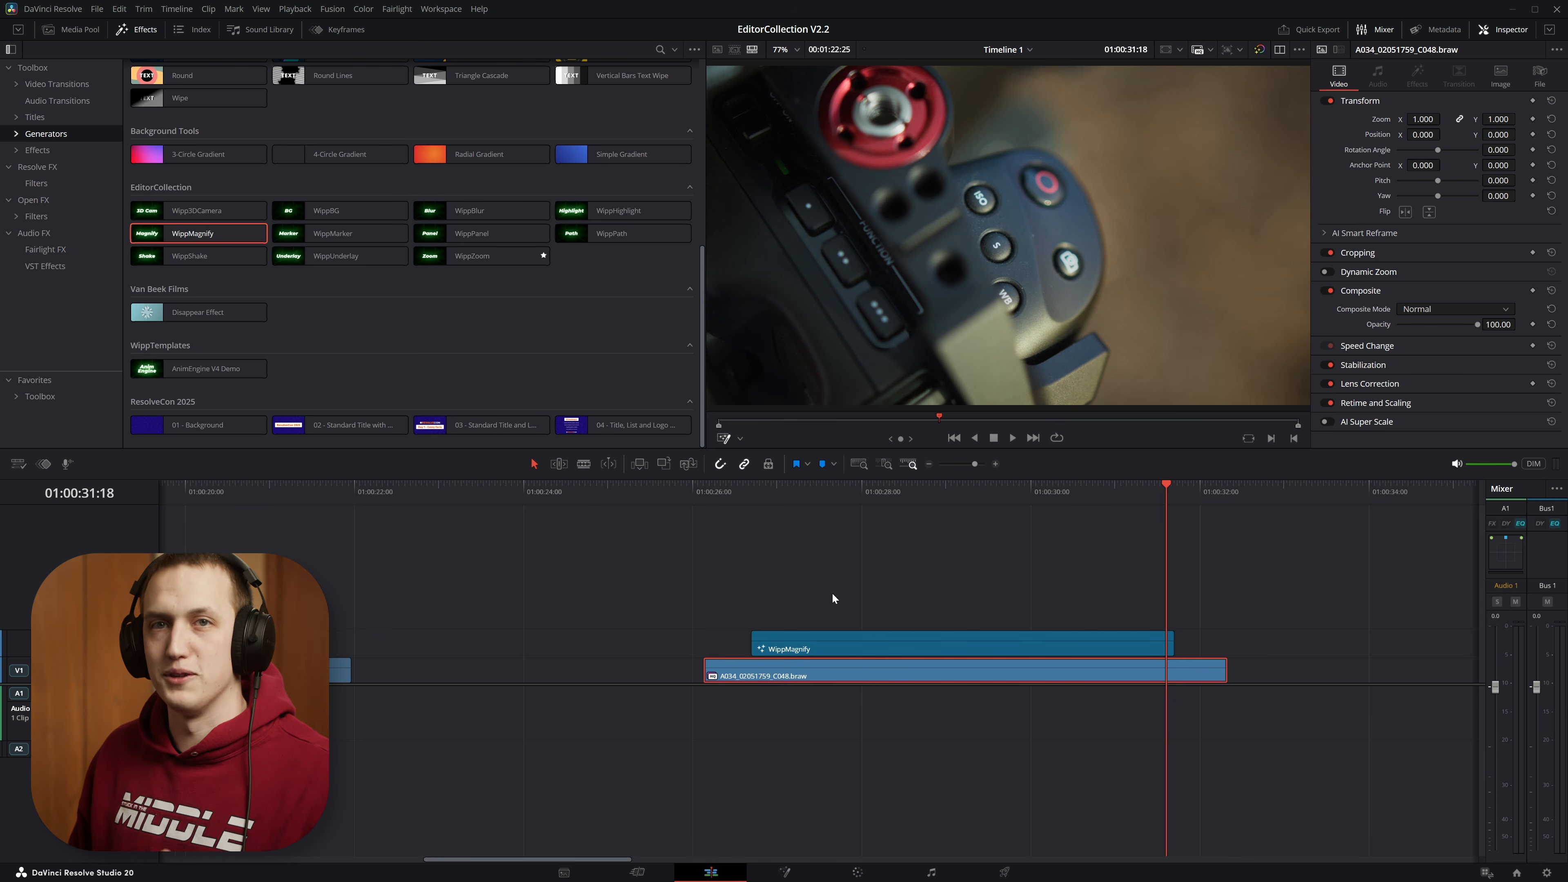
click(964, 644)
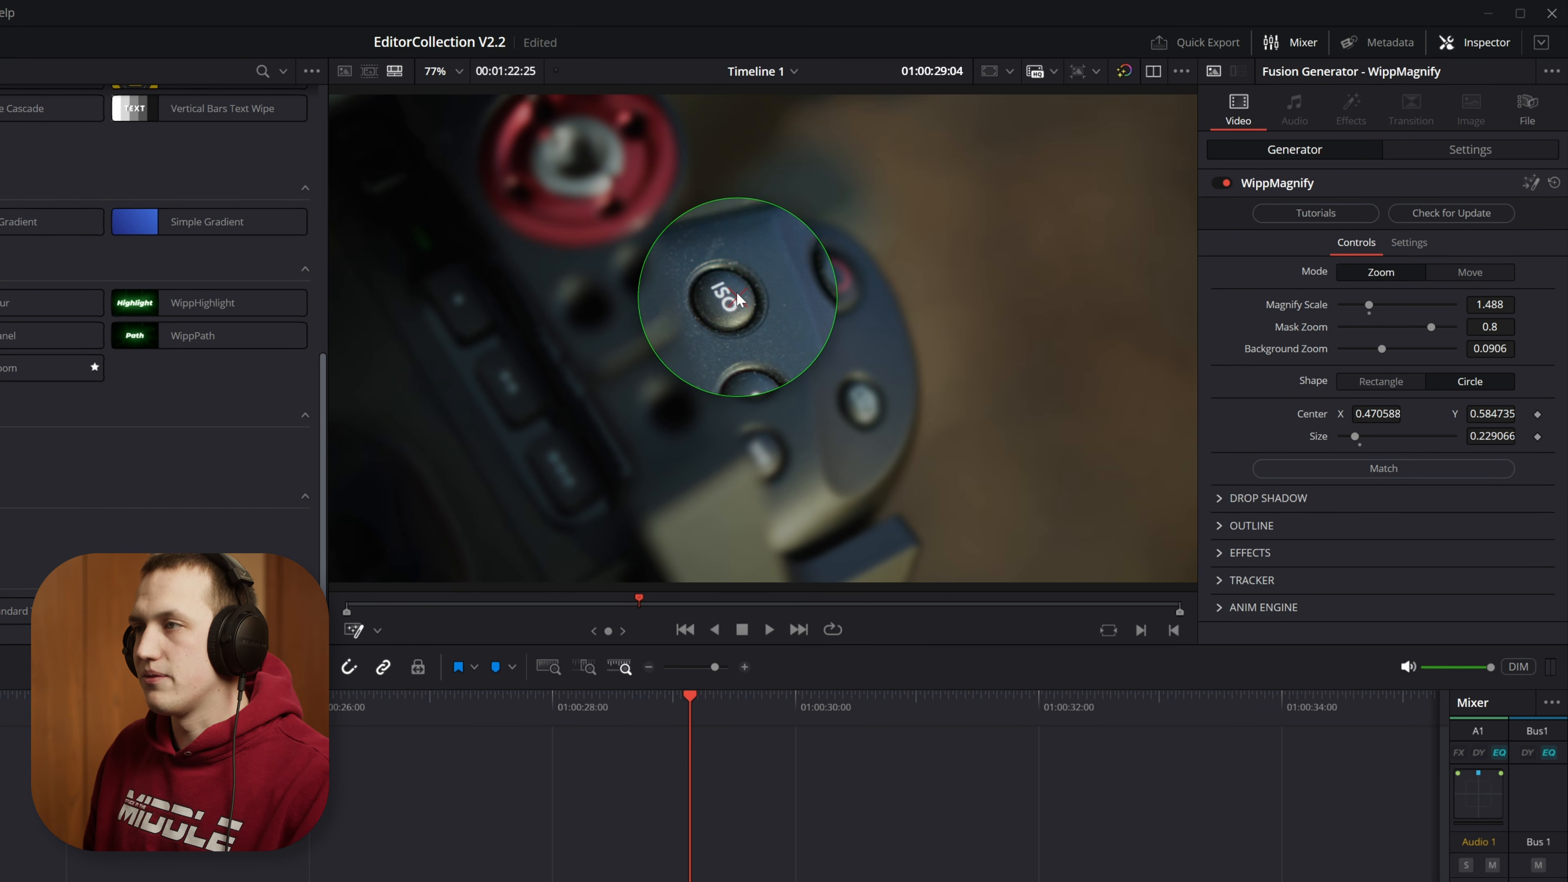
drag(688, 701, 597, 724)
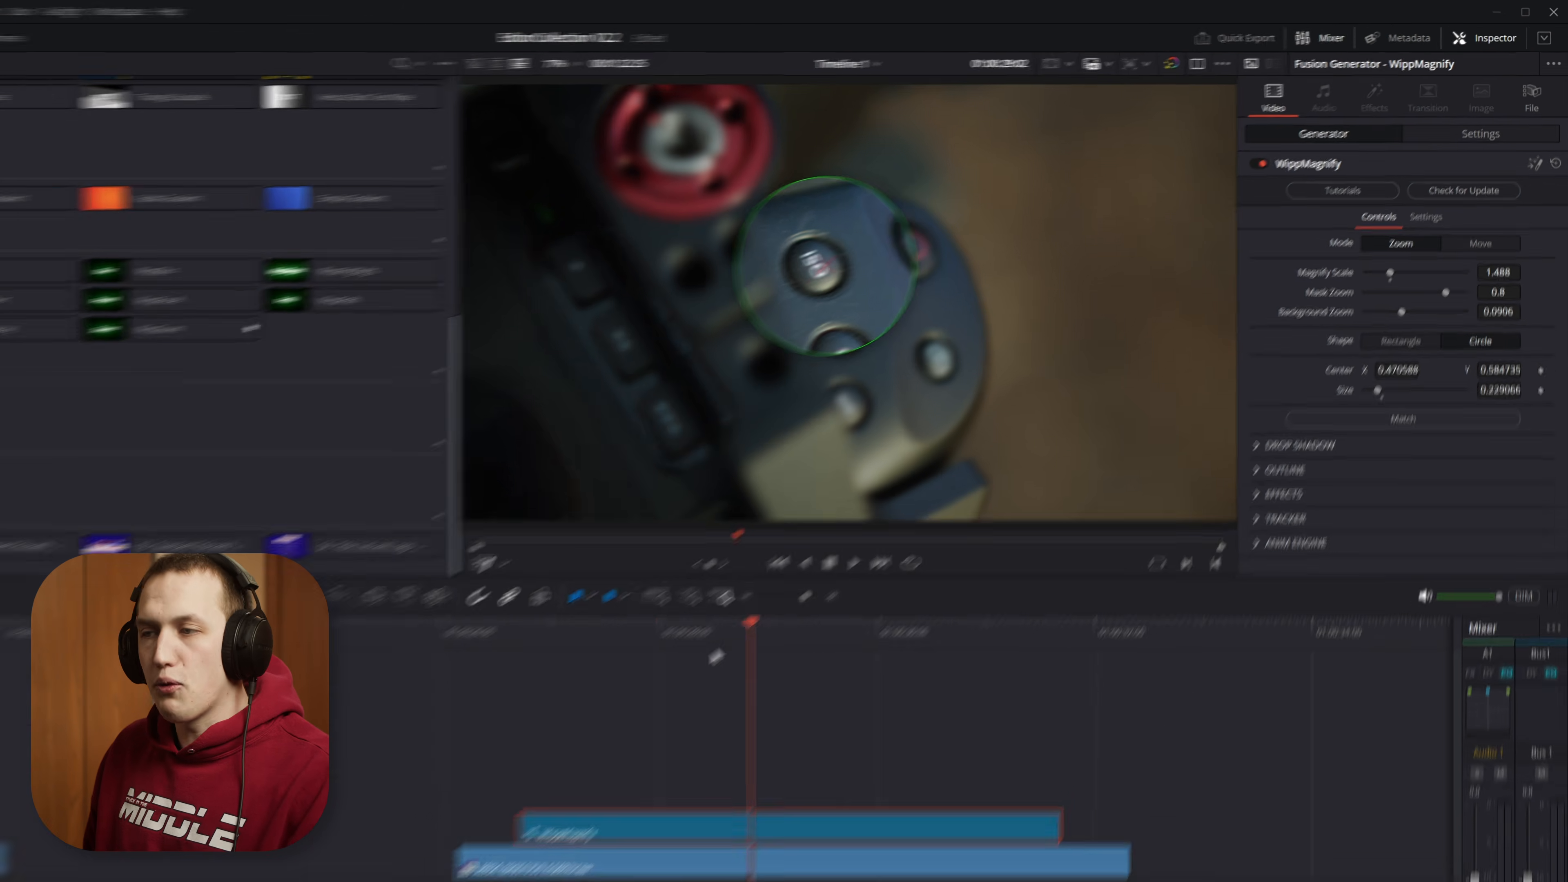
drag(893, 503, 894, 502)
mouse_move(935, 645)
mouse_down()
mouse_move(896, 639)
mouse_move(938, 639)
mouse_up()
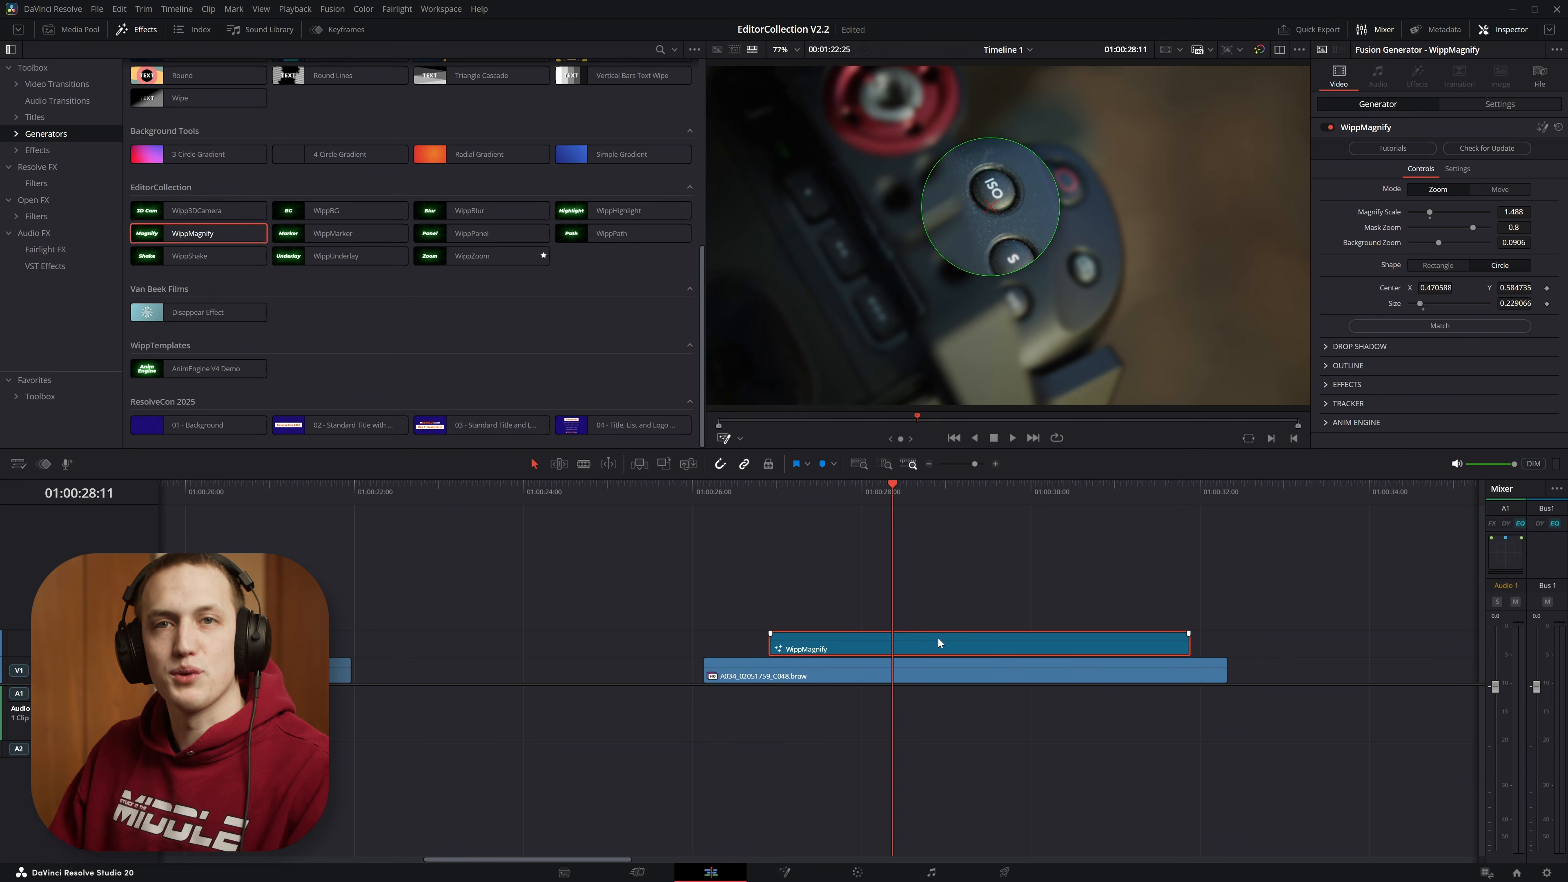
key(ctrl+z)
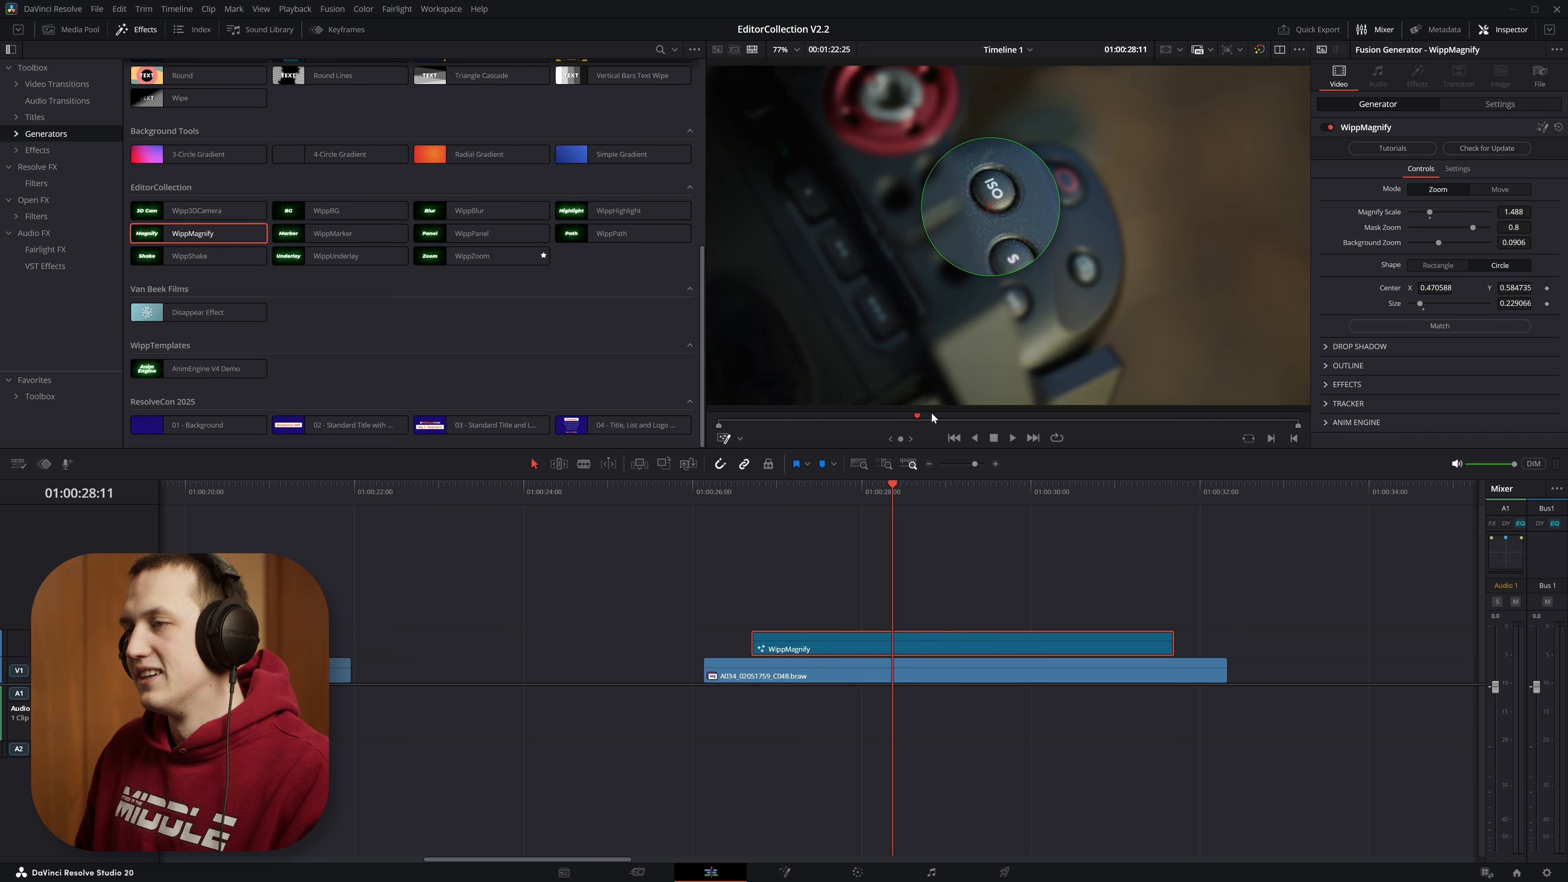
Step: Enable the WippMagnify tracker with the playhead at the start of the clip, 01:00:26:21
click(857, 502)
drag(856, 505, 749, 516)
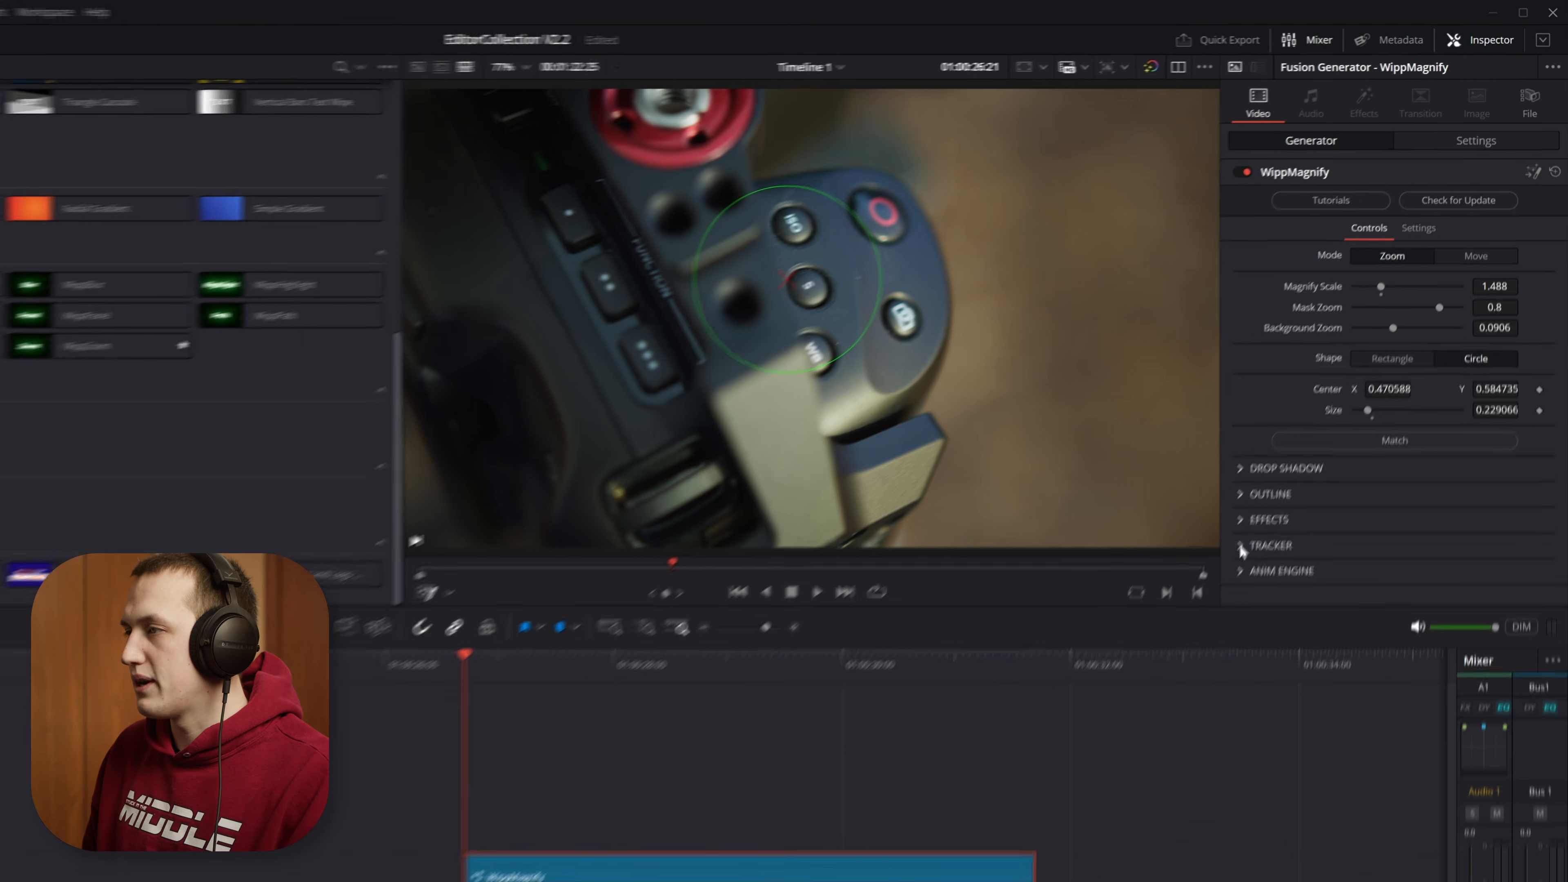
click(1243, 547)
click(1420, 574)
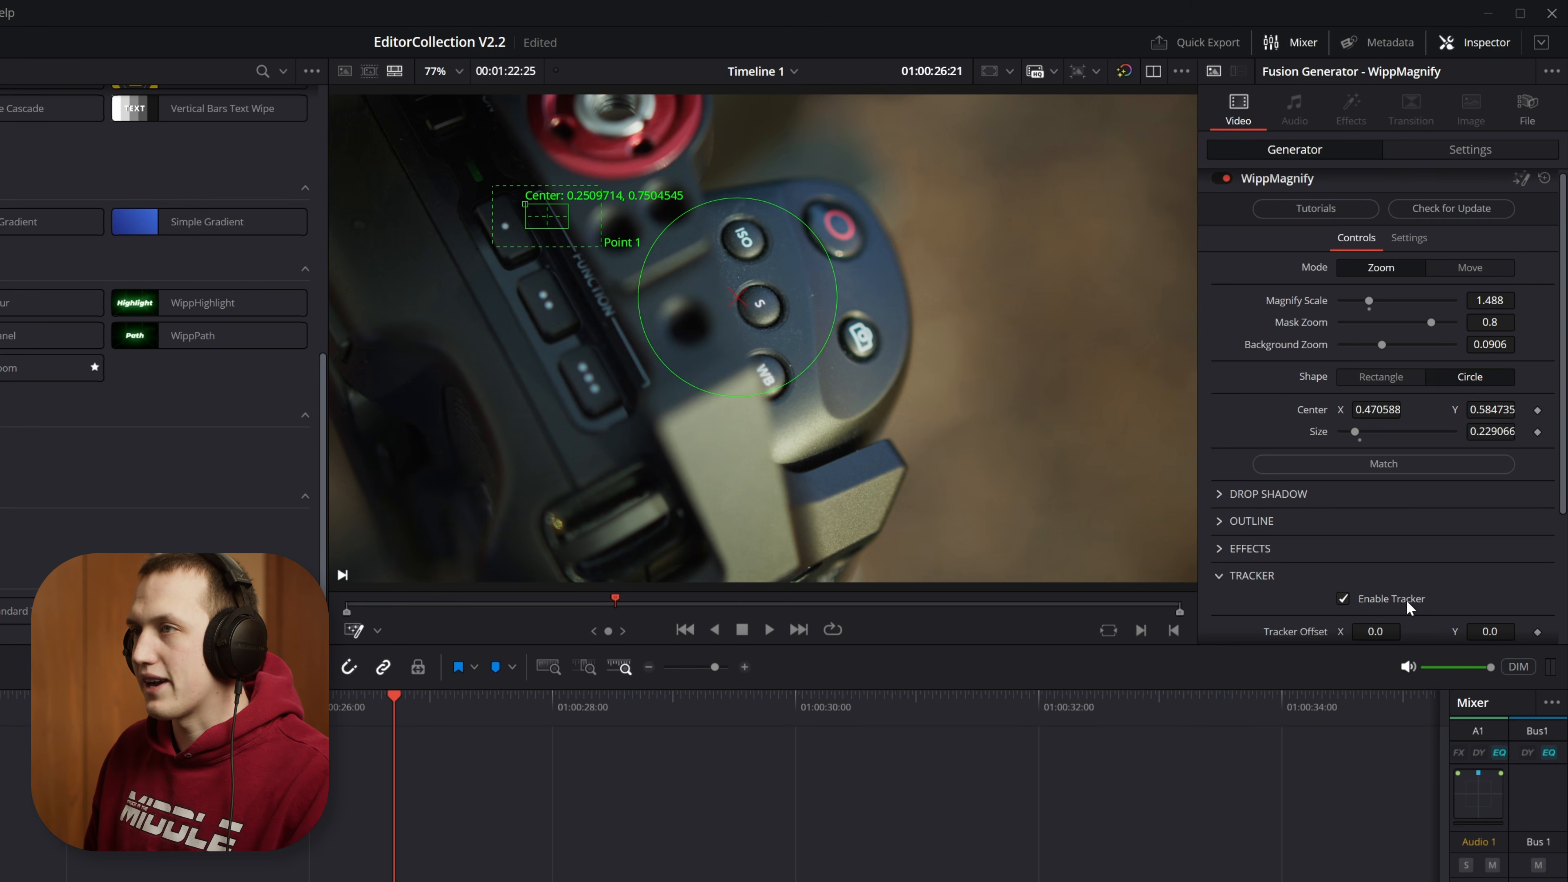
scroll(1408, 593, down, 5)
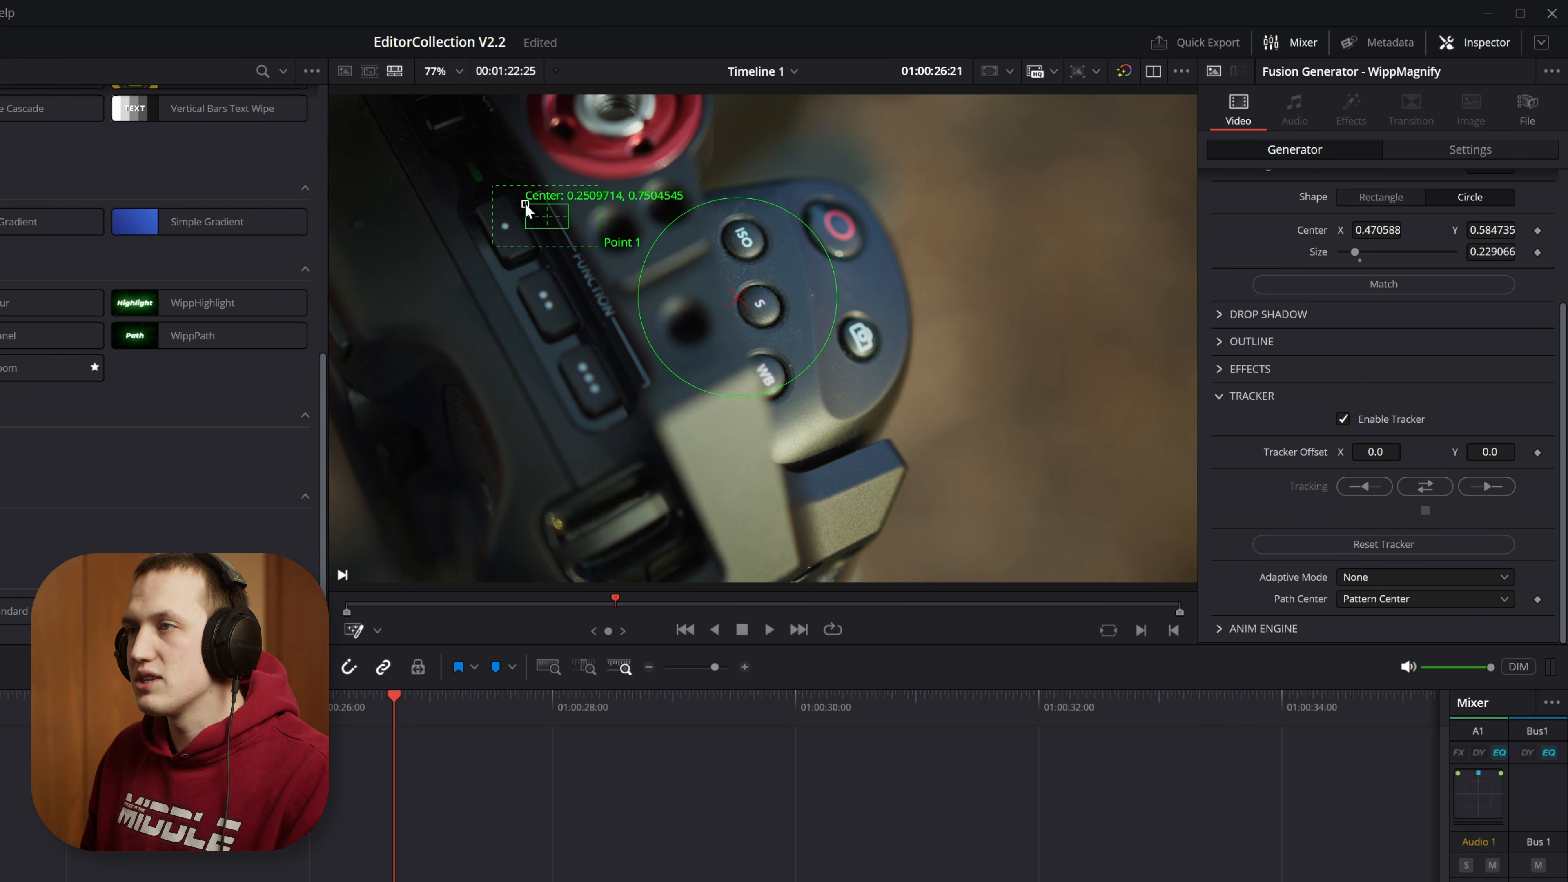
Step: Place the tracker on the ISO button, fit its pattern box around the lettering, and enlarge its search area
drag(524, 202, 722, 235)
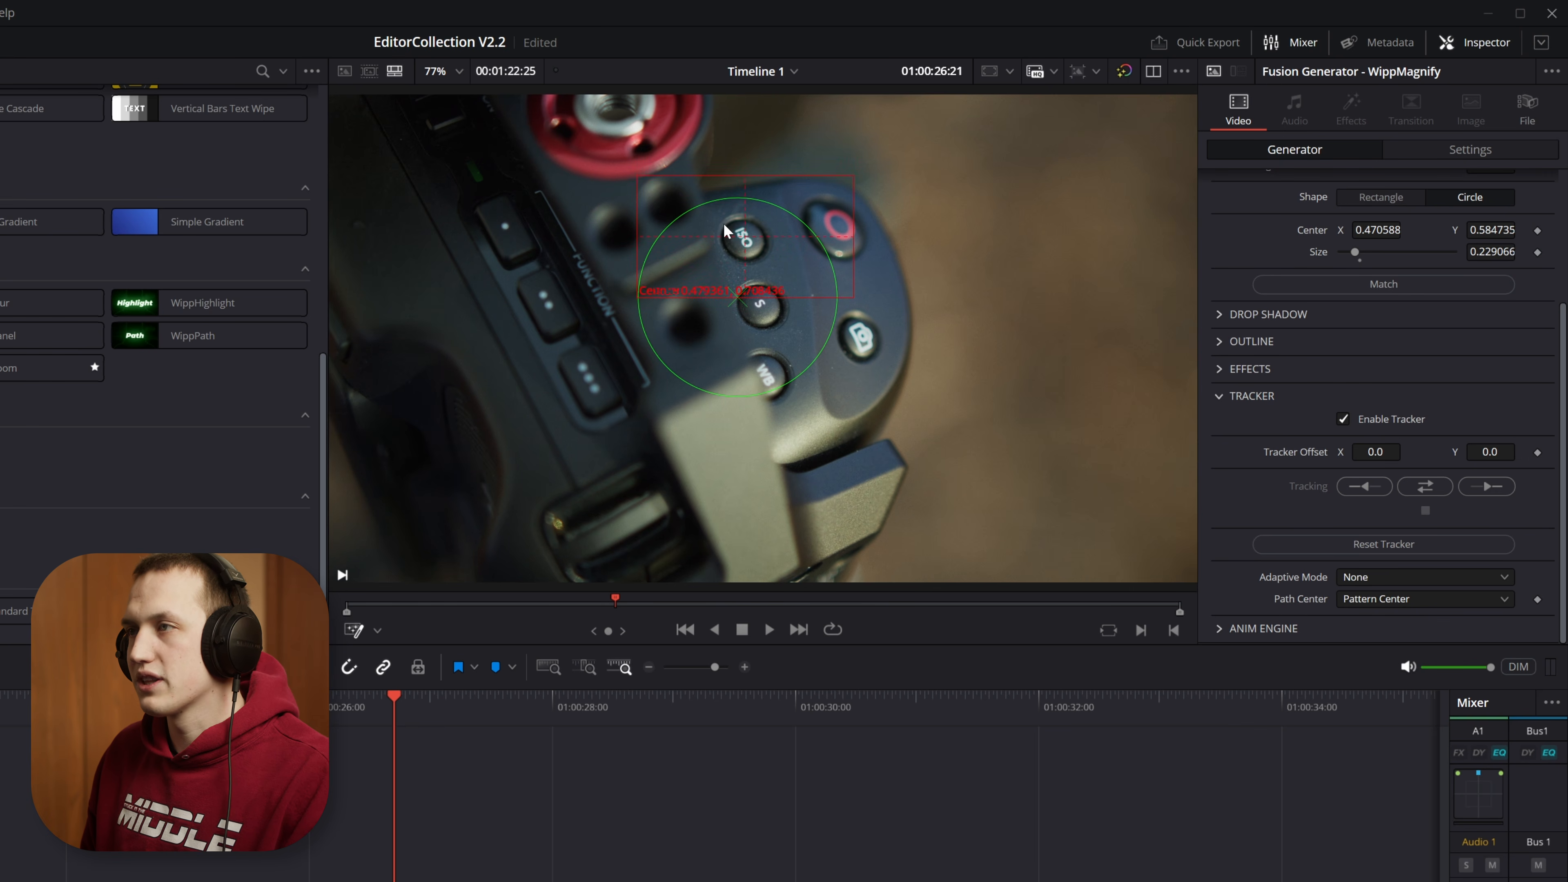
scroll(750, 222, up, 5)
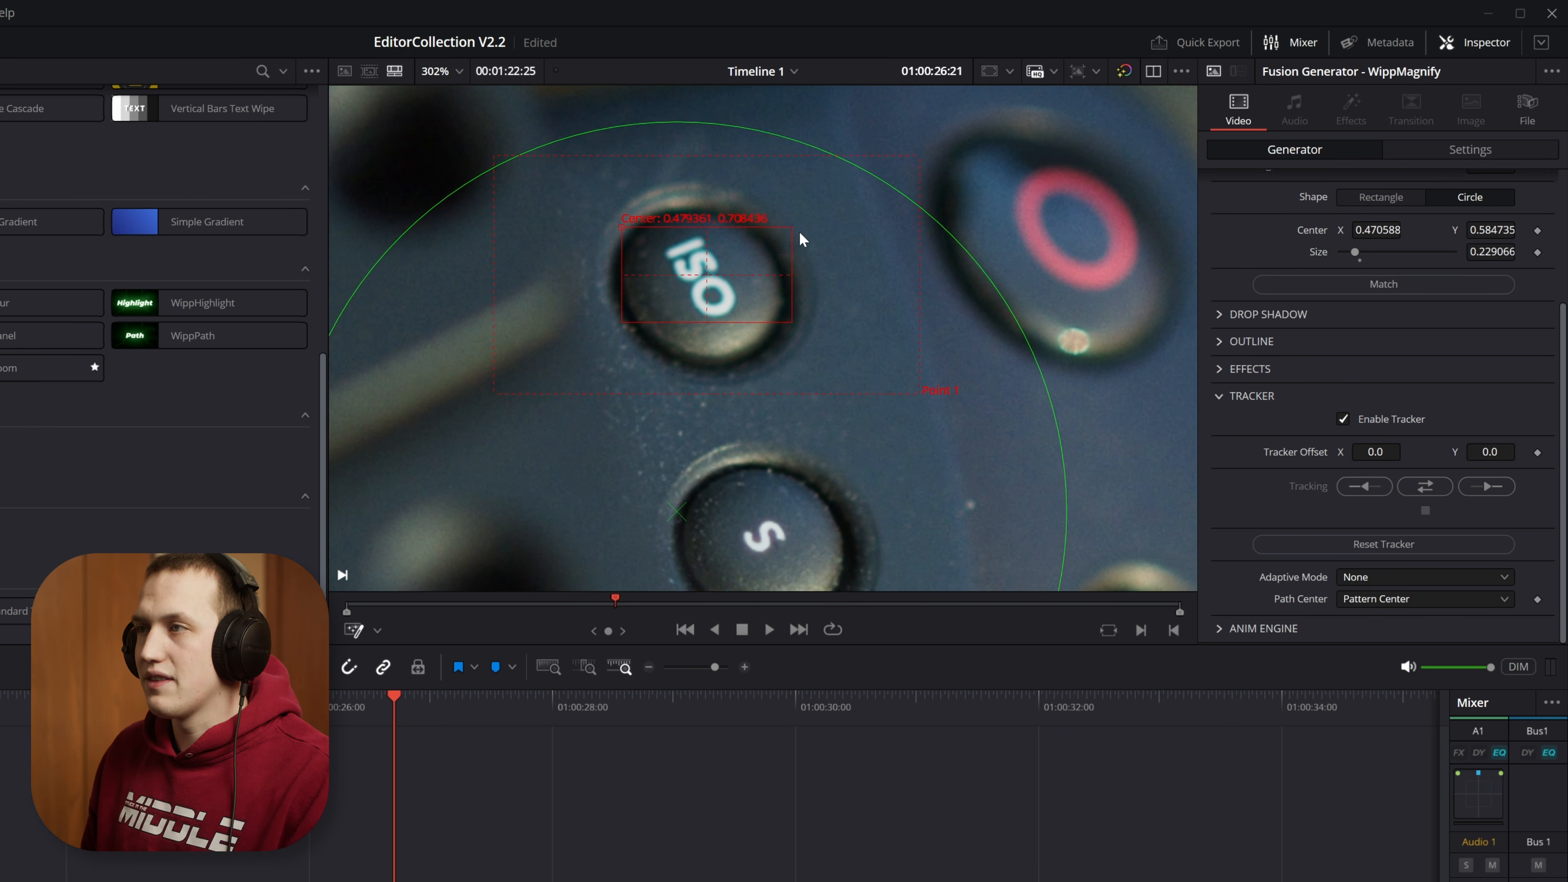
drag(793, 235, 763, 223)
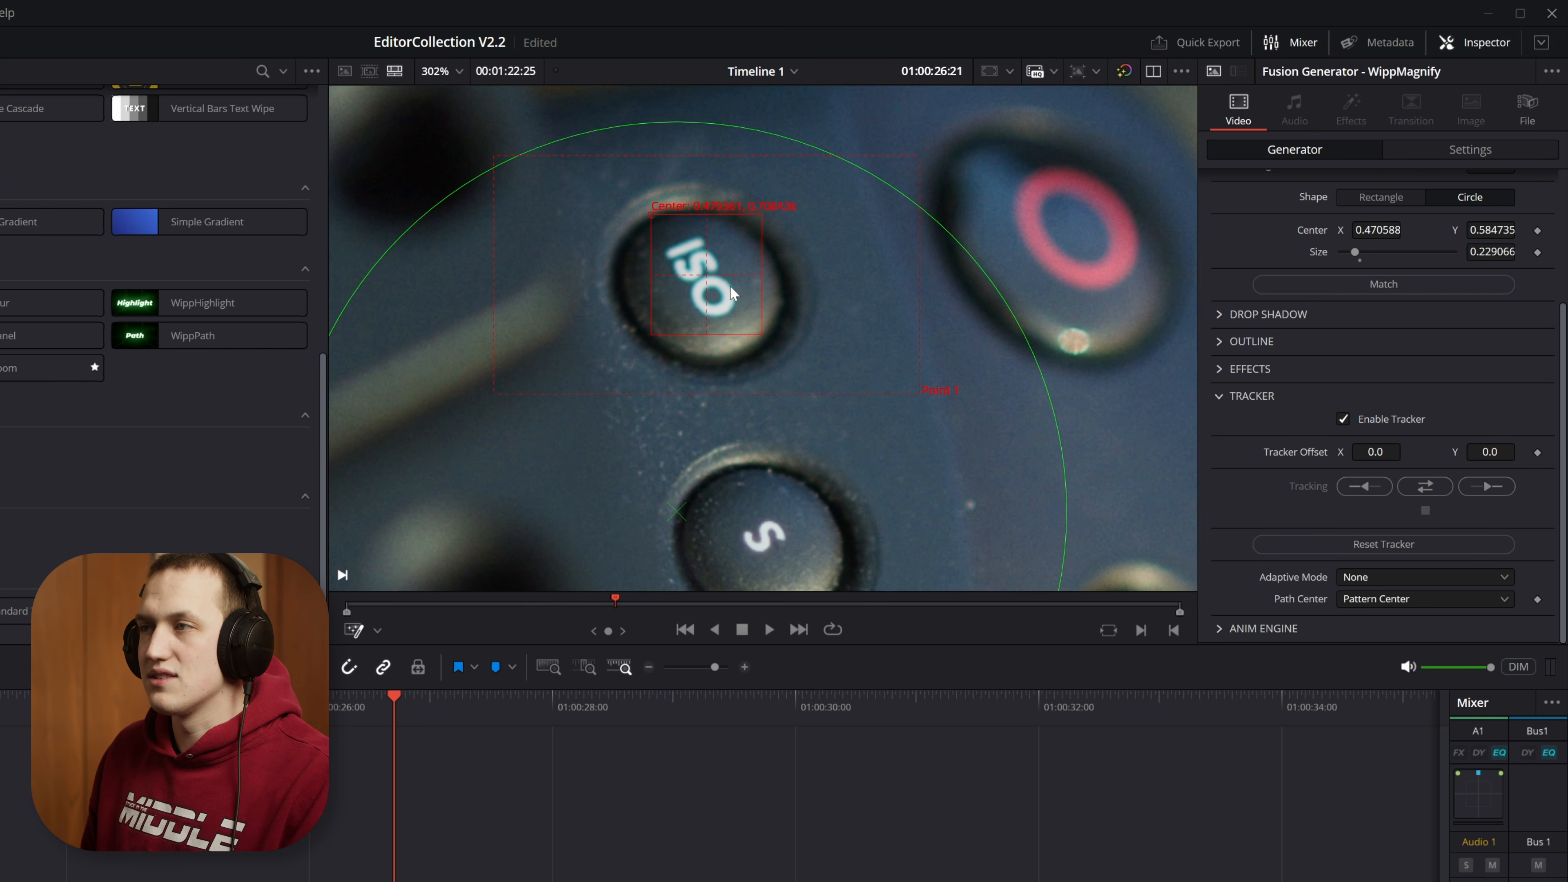
scroll(750, 278, down, 4)
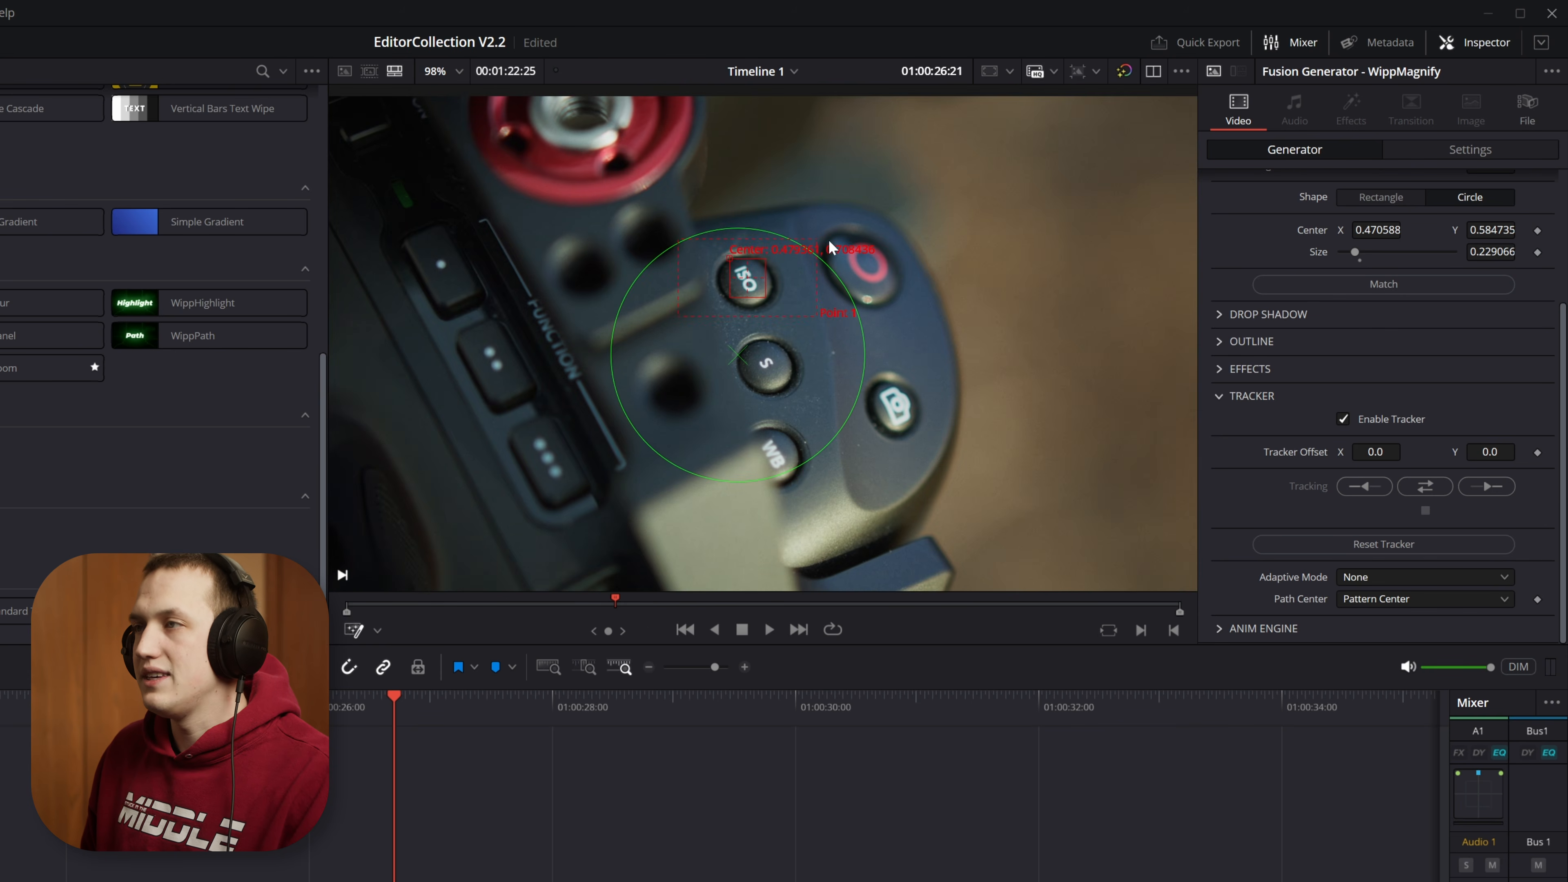
drag(823, 221, 825, 209)
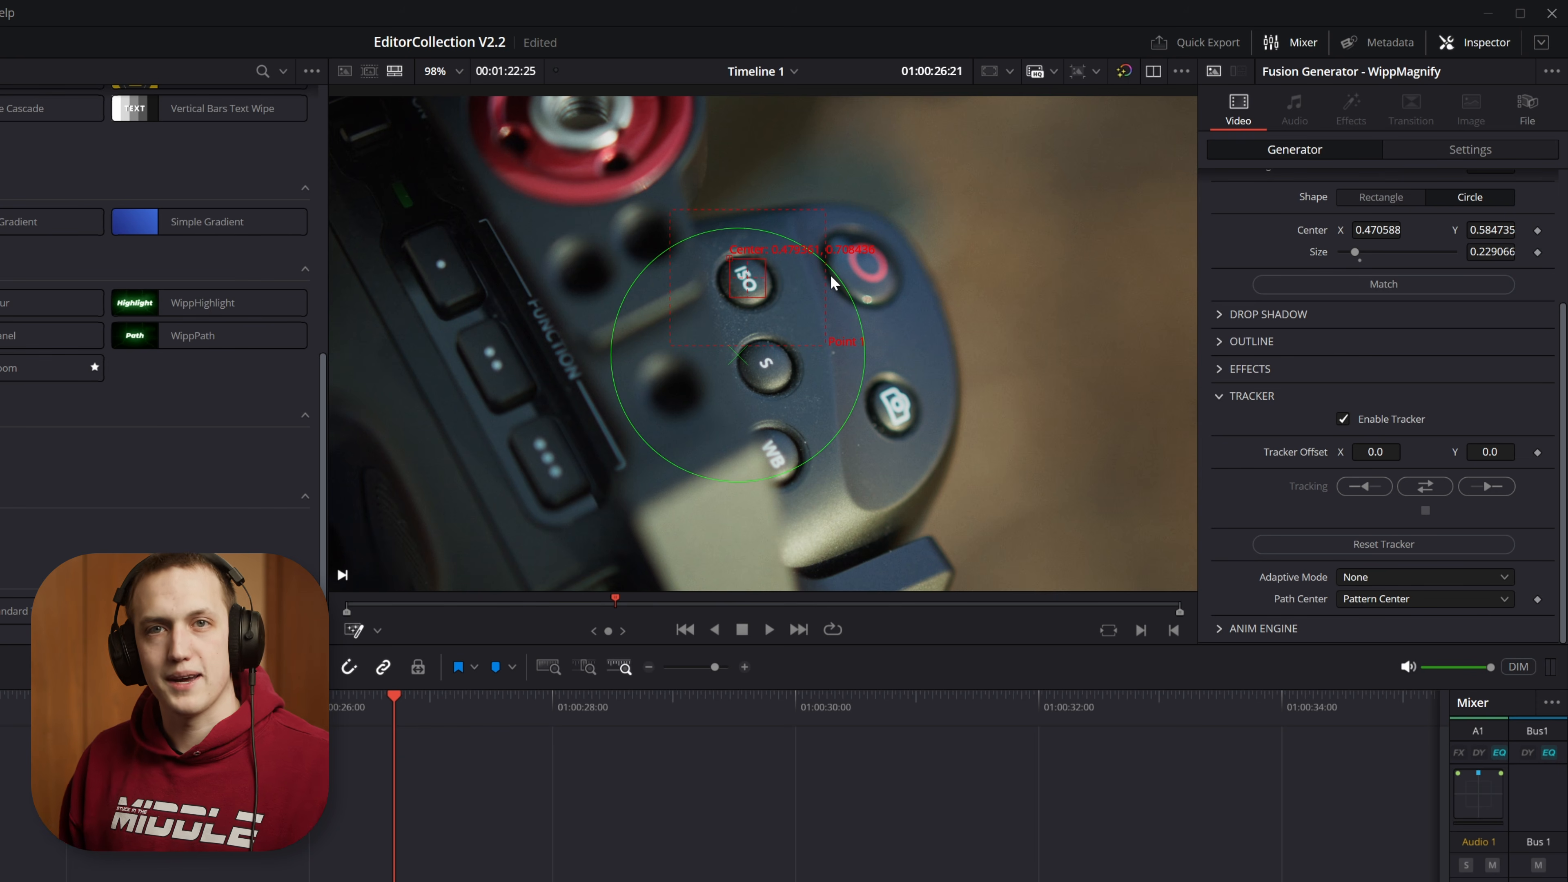
Step: Track the ISO button forward through the WippMagnify clip and play back the tracked magnifier
scroll(831, 275, down, 2)
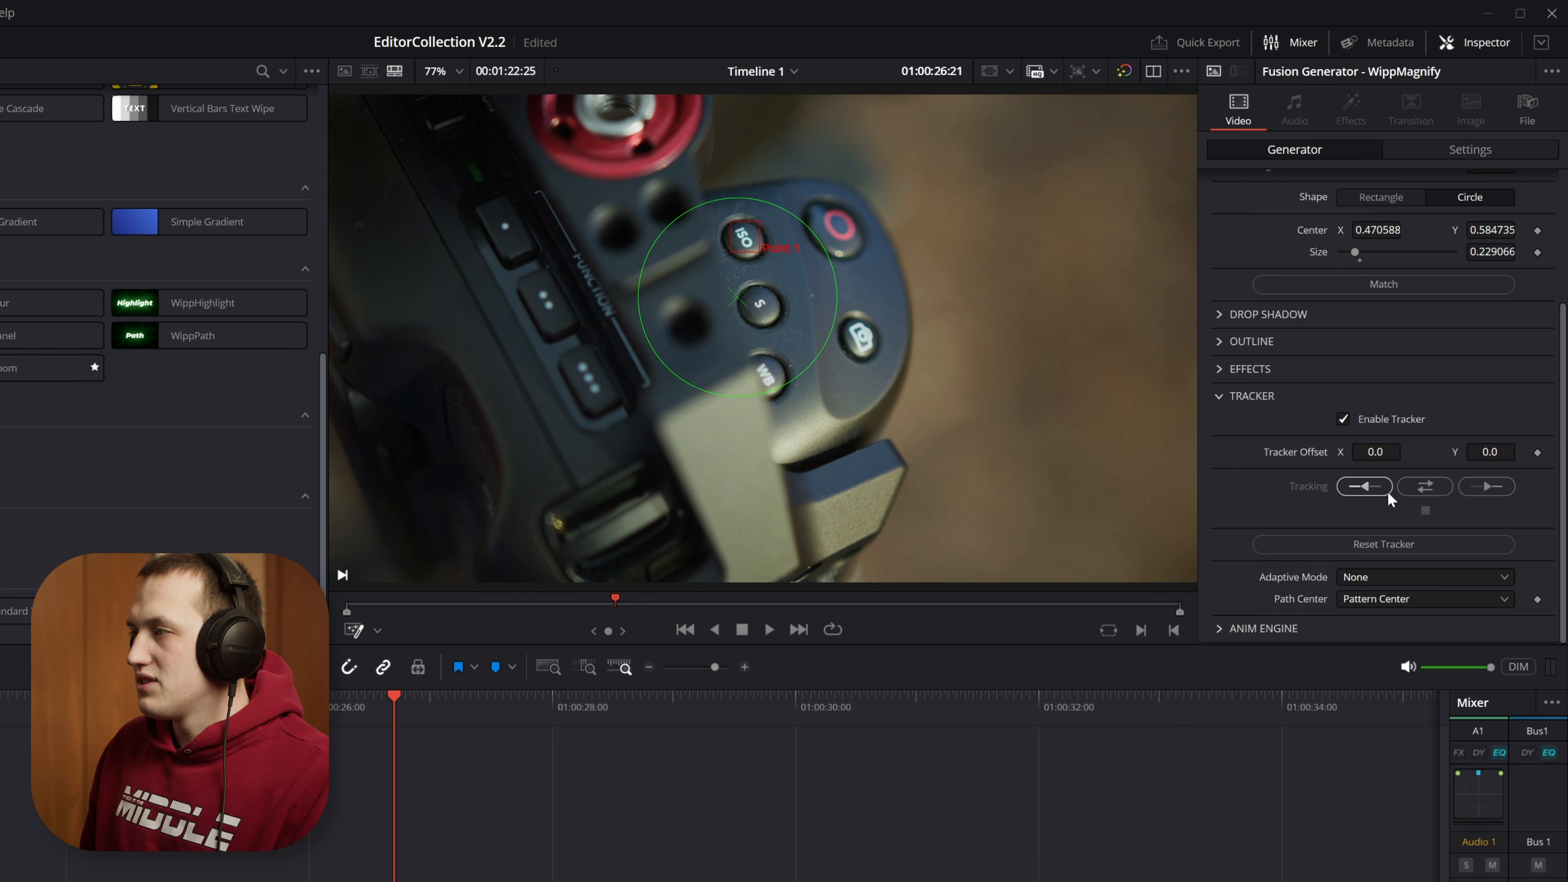
click(1486, 487)
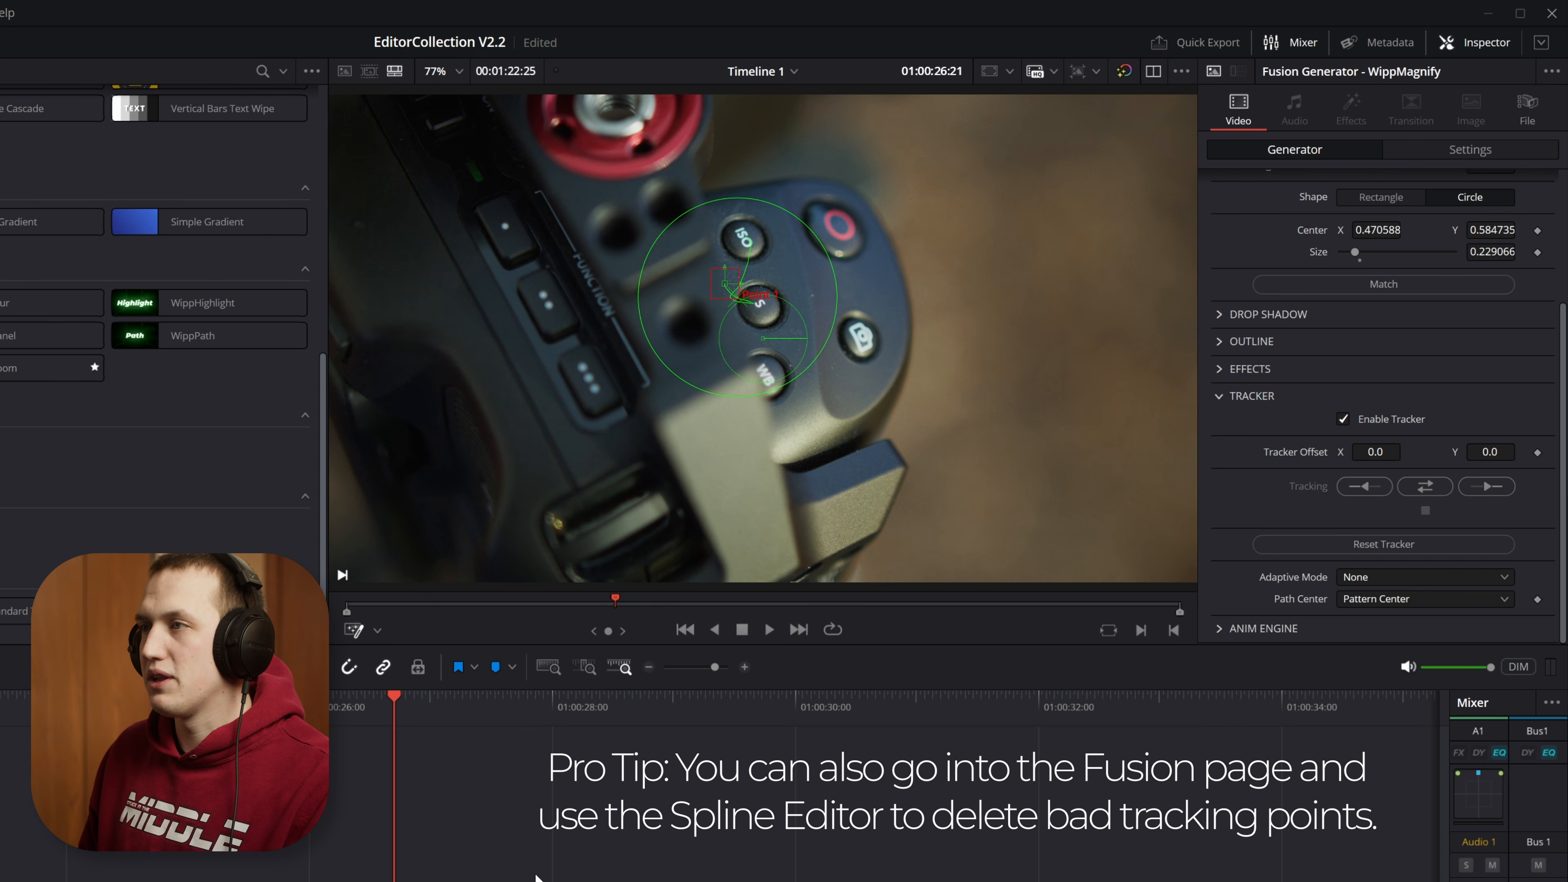
key(space)
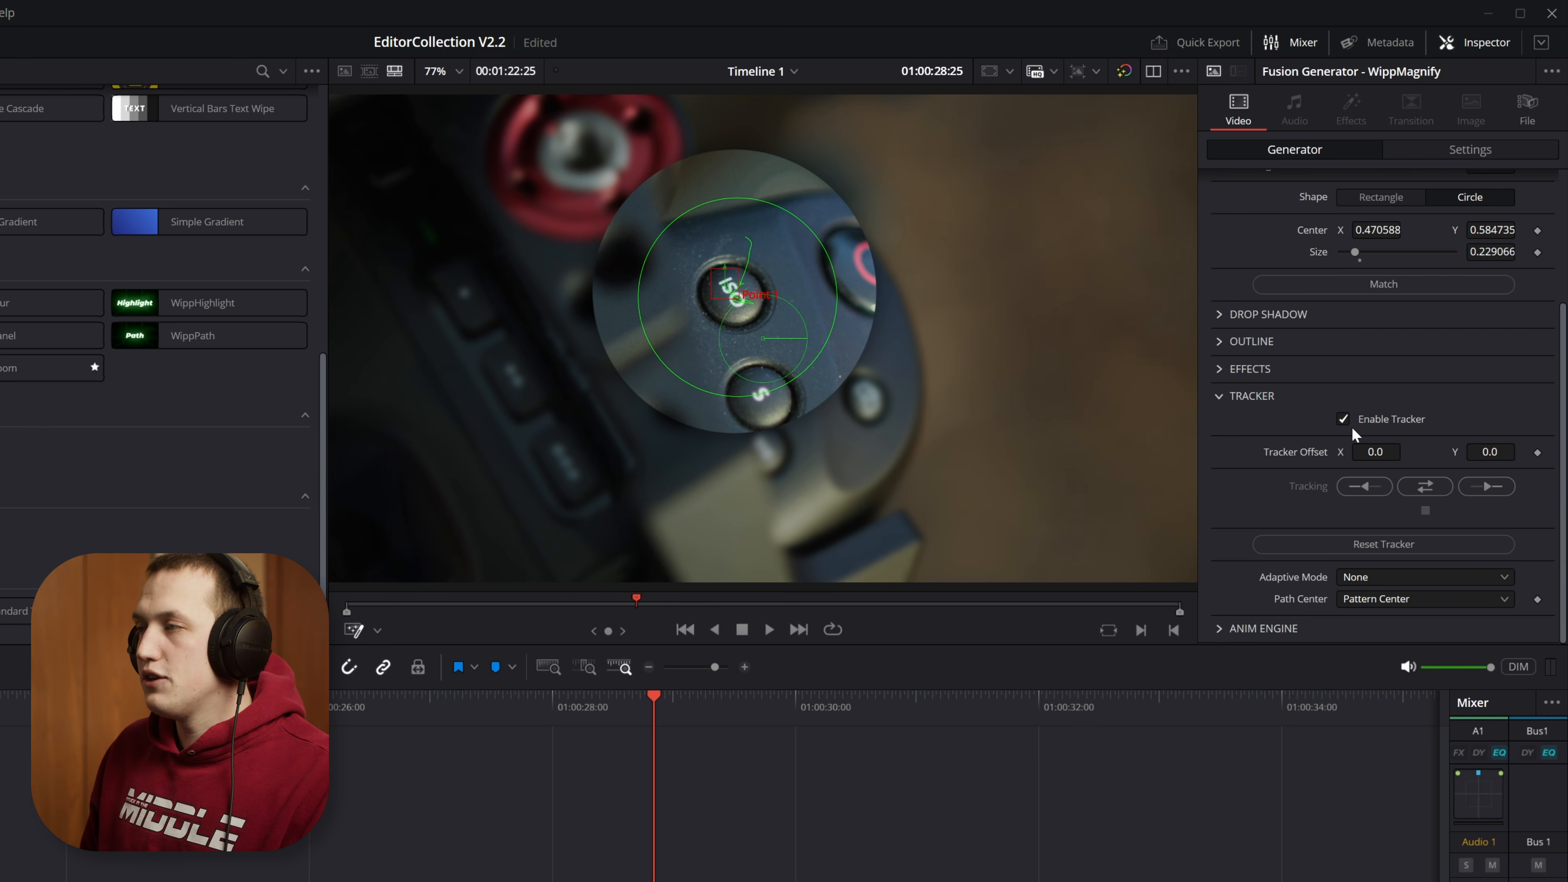
Step: Set the Tracker Offset to X 0.018 and Y -0.136, and replay the clip from near its start
mouse_move(1375, 452)
mouse_down()
mouse_move(1414, 452)
mouse_move(1384, 452)
mouse_up()
drag(1486, 453, 1379, 452)
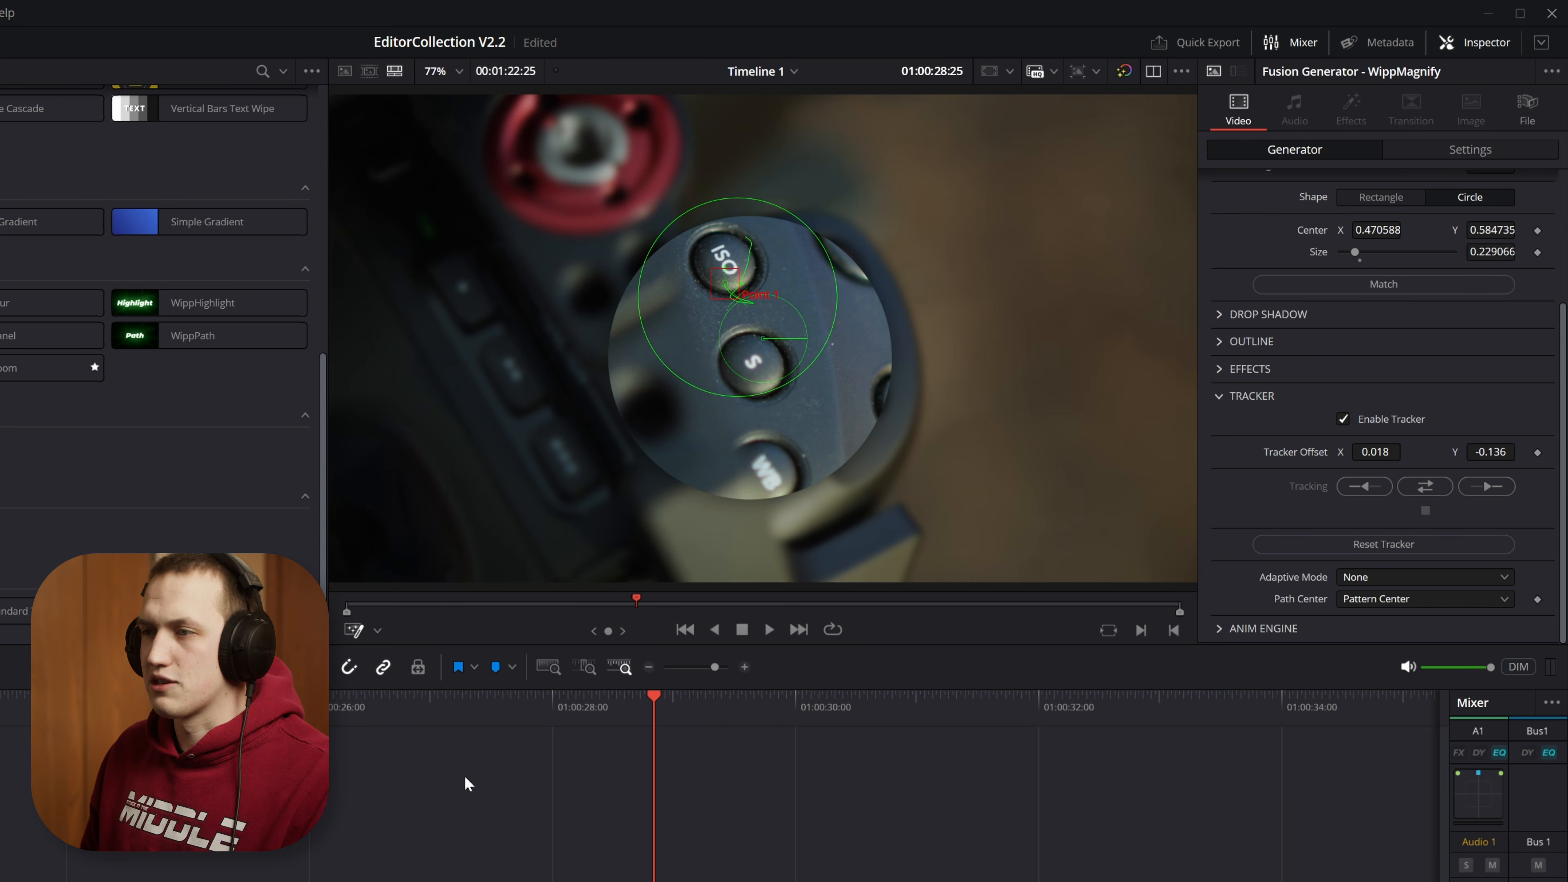
click(371, 701)
key(space)
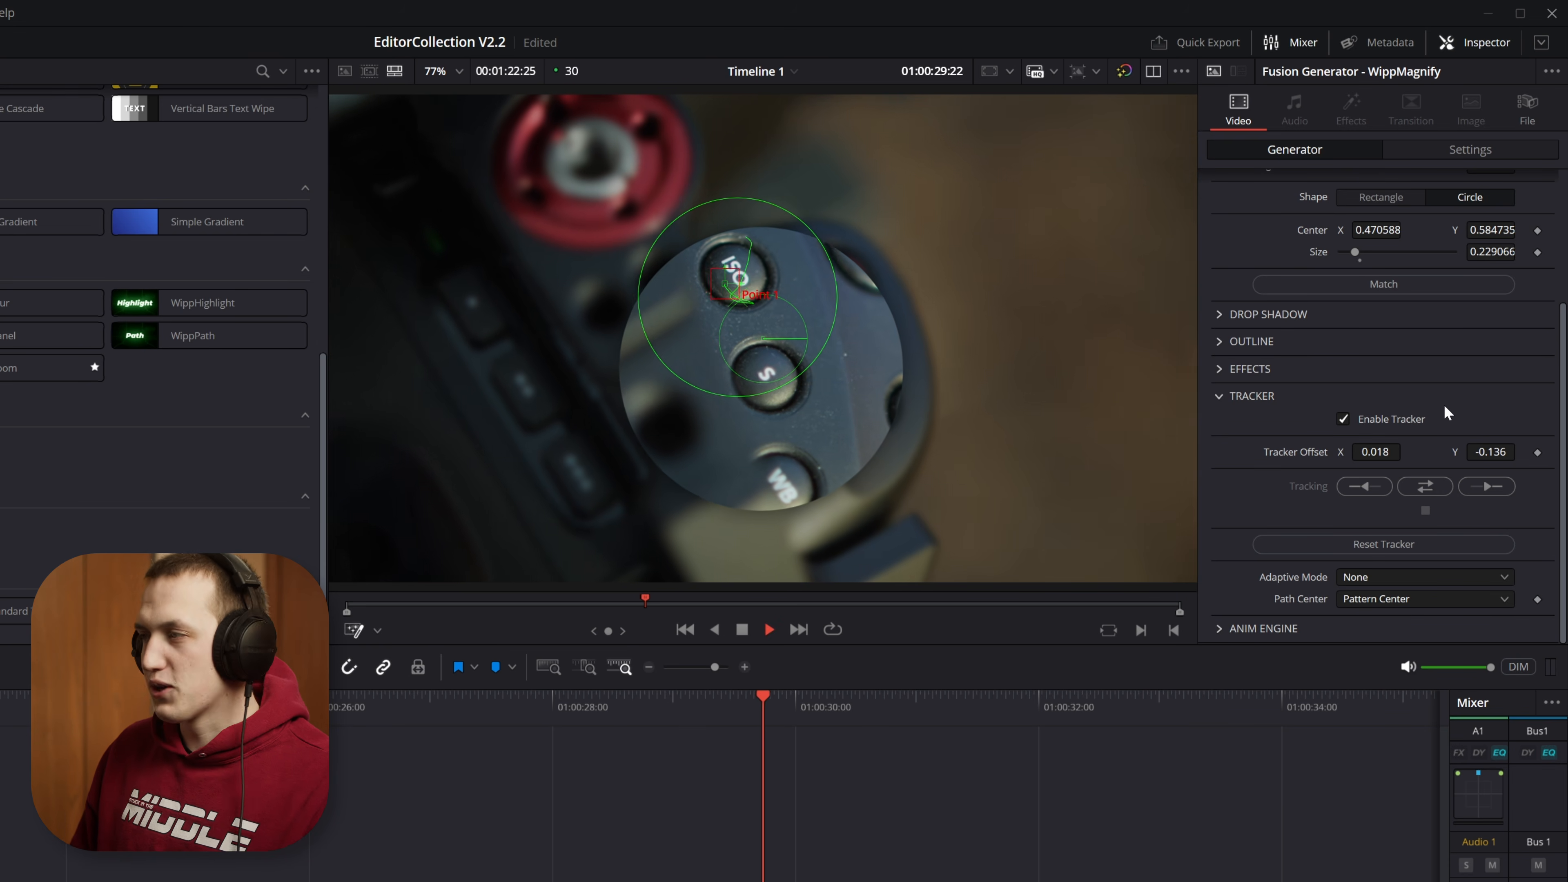
Step: Stop playback and review the tracker's Adaptive Mode and Path Center options without changing them
key(space)
click(1360, 577)
click(1364, 600)
click(1366, 599)
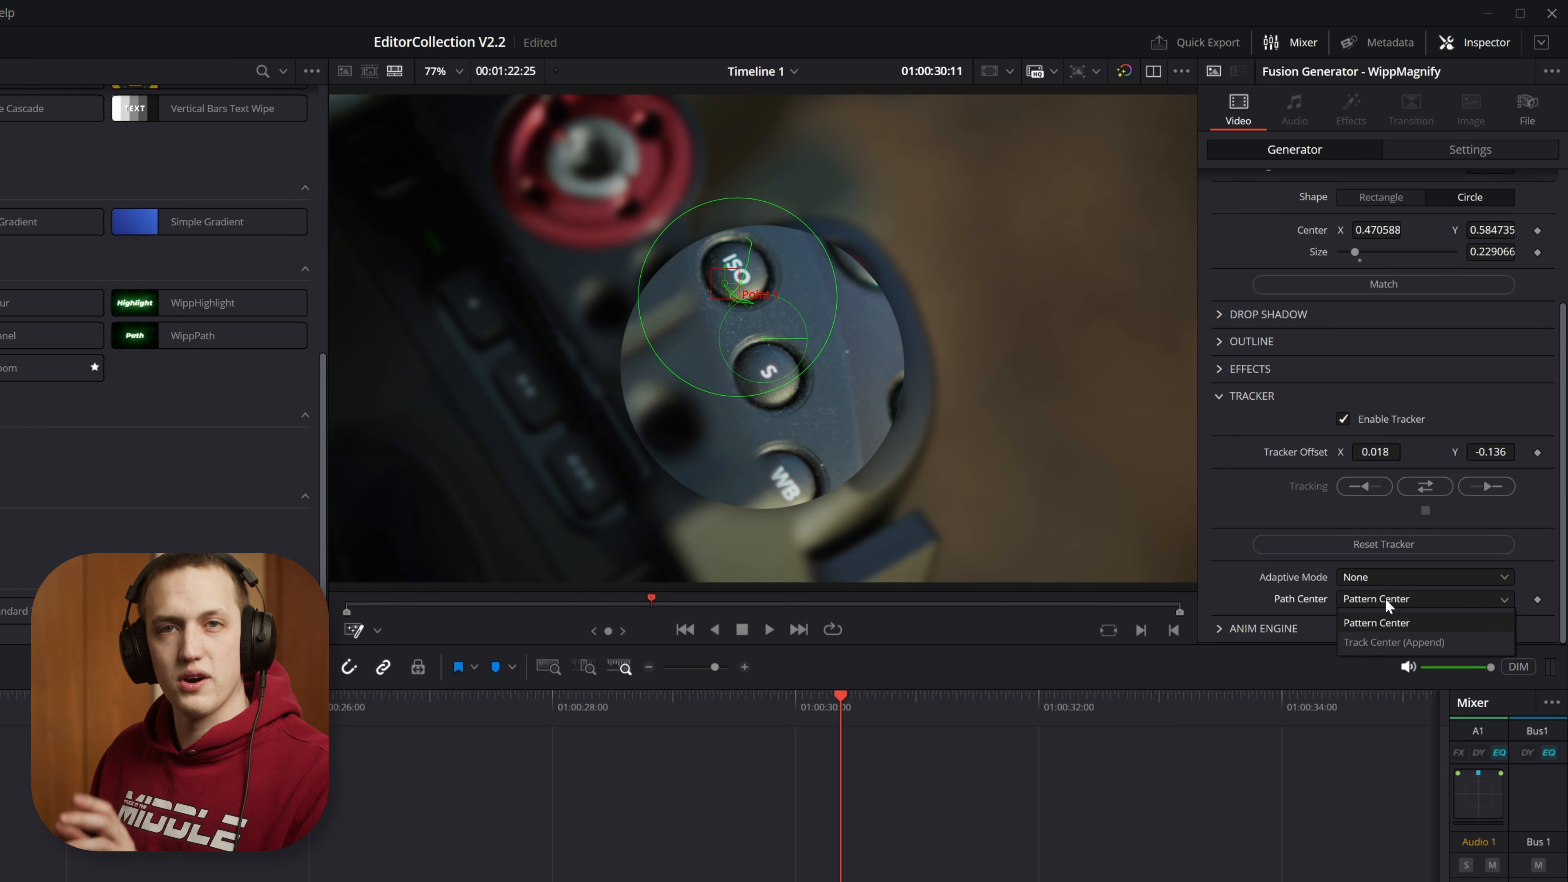
click(1386, 595)
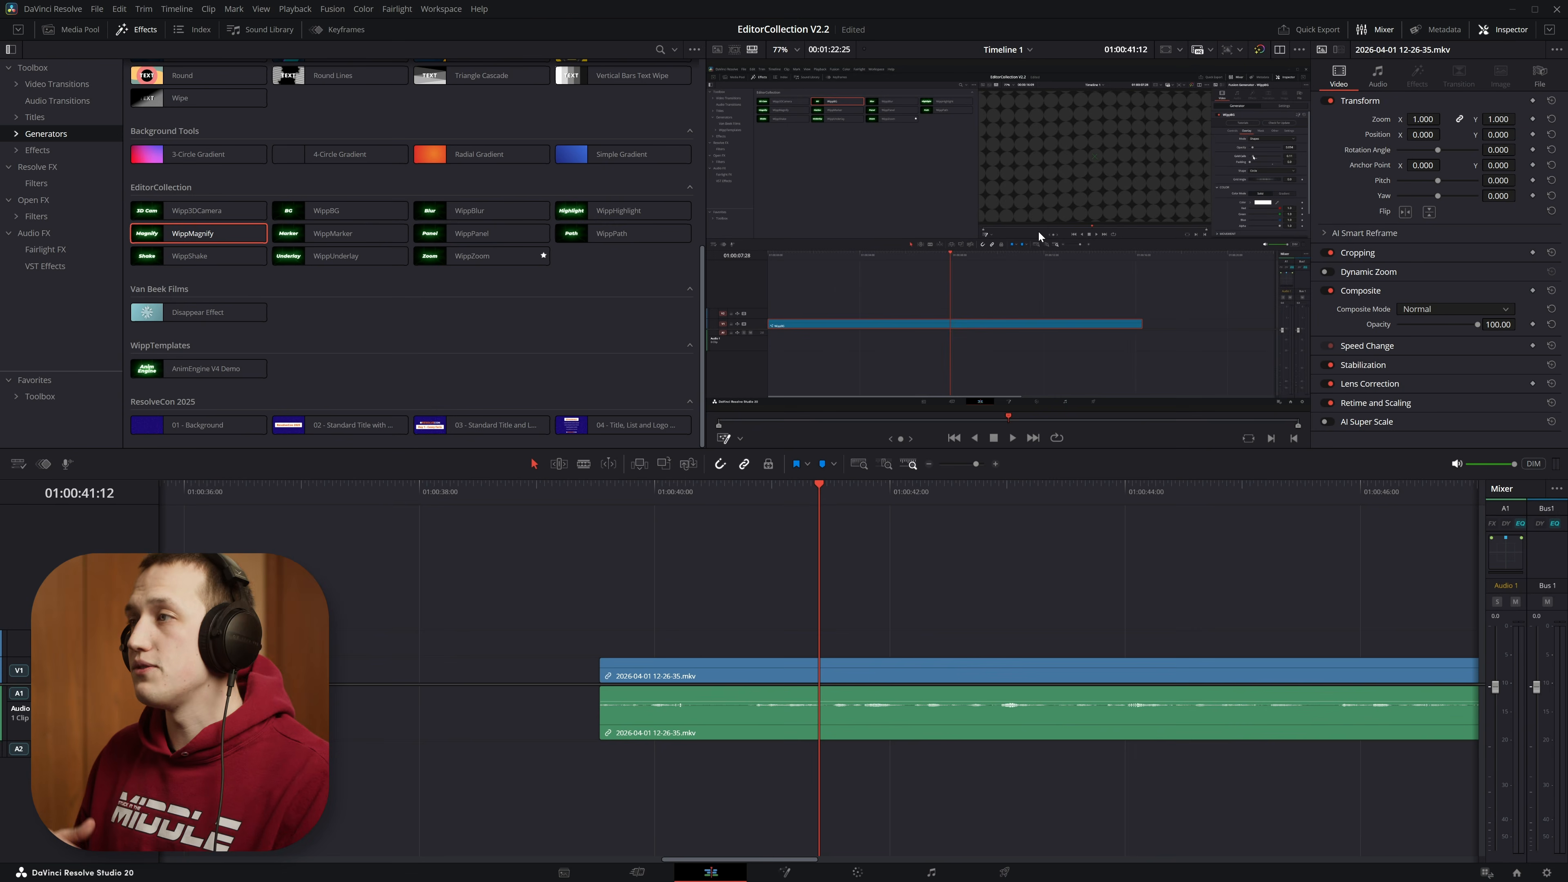
Step: Add a WippMagnify generator above the screen recording at 01:00:41:12 and preview the recorded cursor's movement
drag(198, 233, 889, 652)
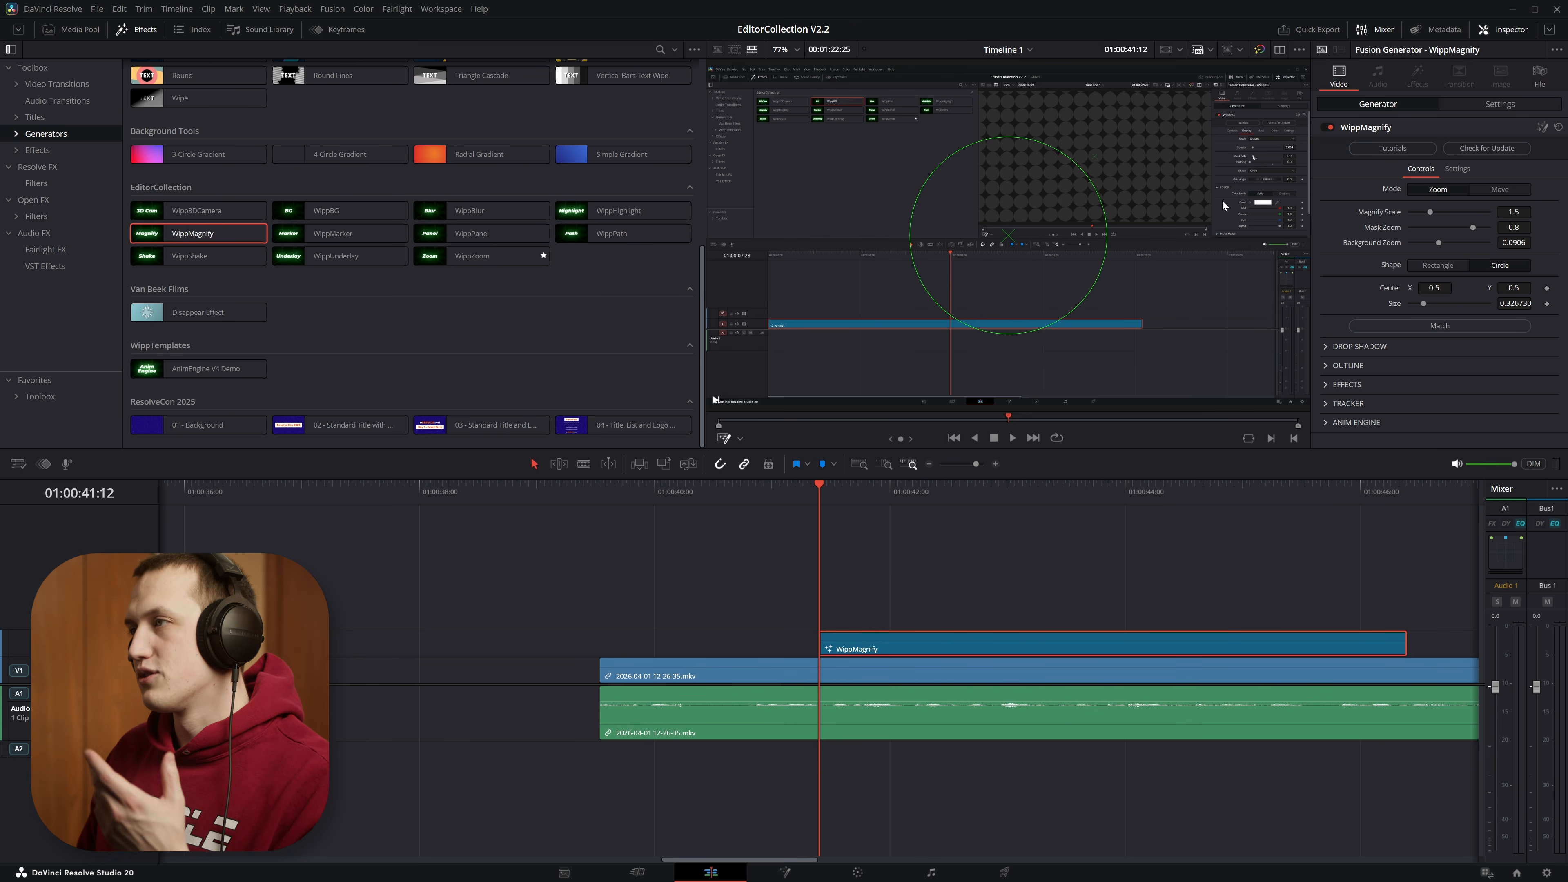
key(space)
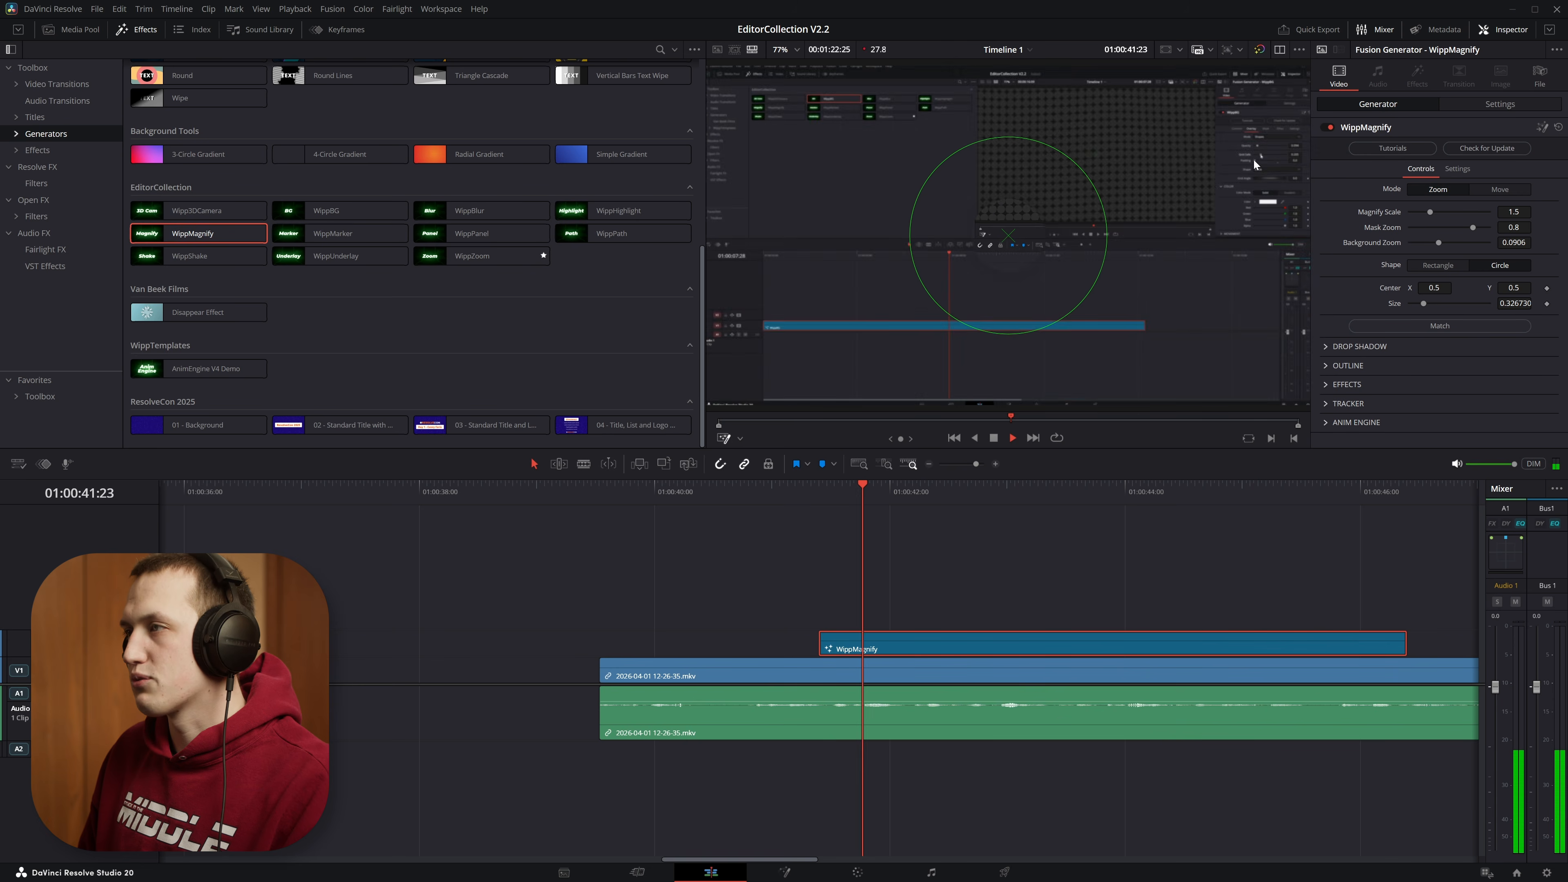
key(space)
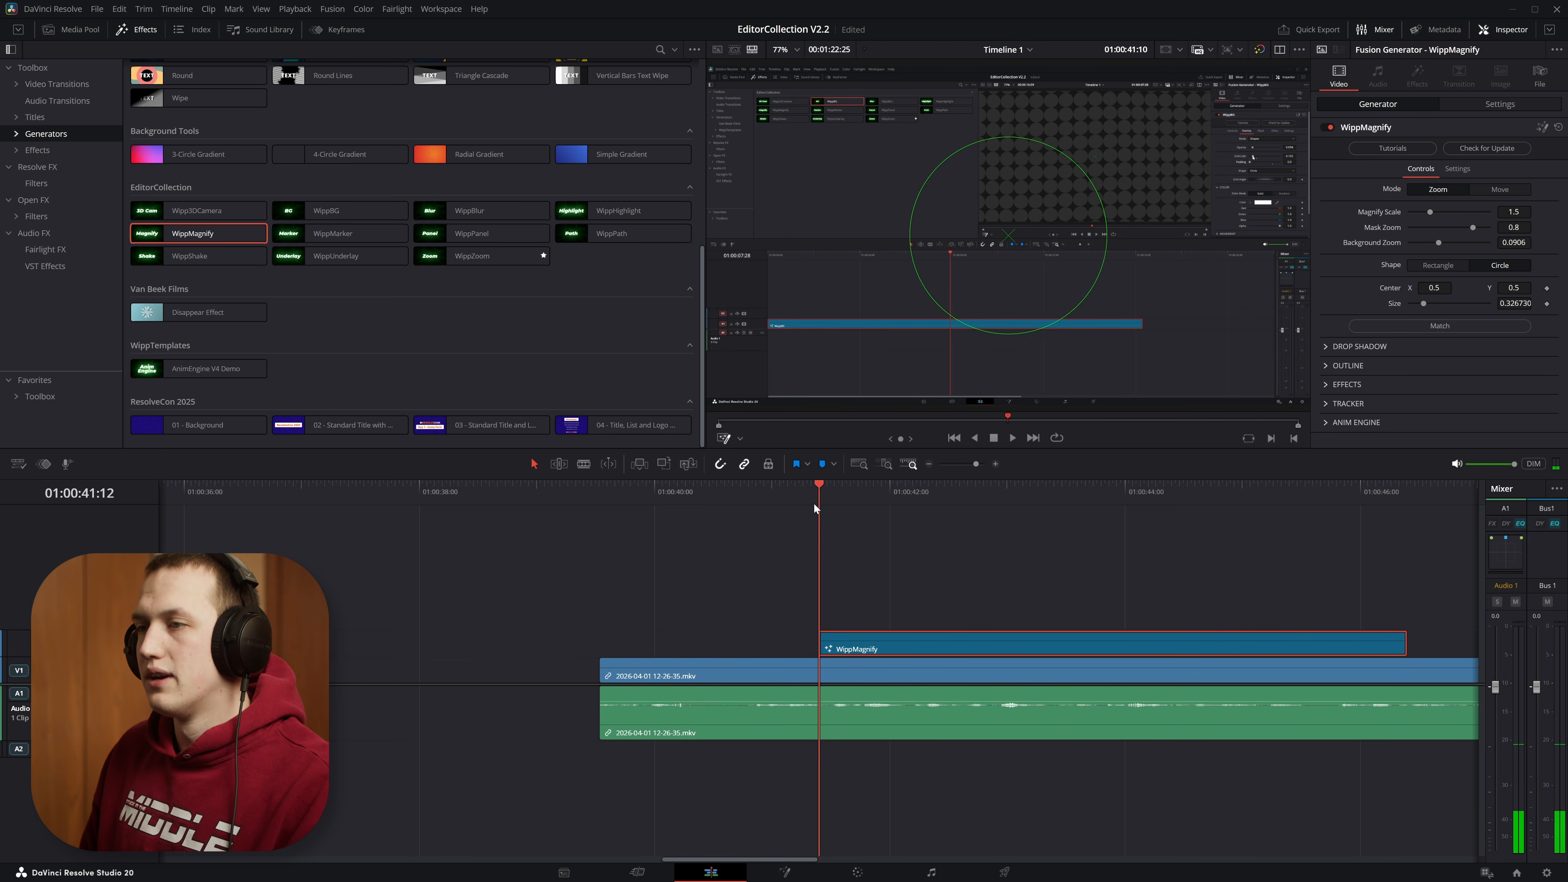
Step: Enable the WippMagnify tracker and place its pattern box on the recorded mouse cursor beside the Grid Cells slider
click(1326, 406)
click(1410, 420)
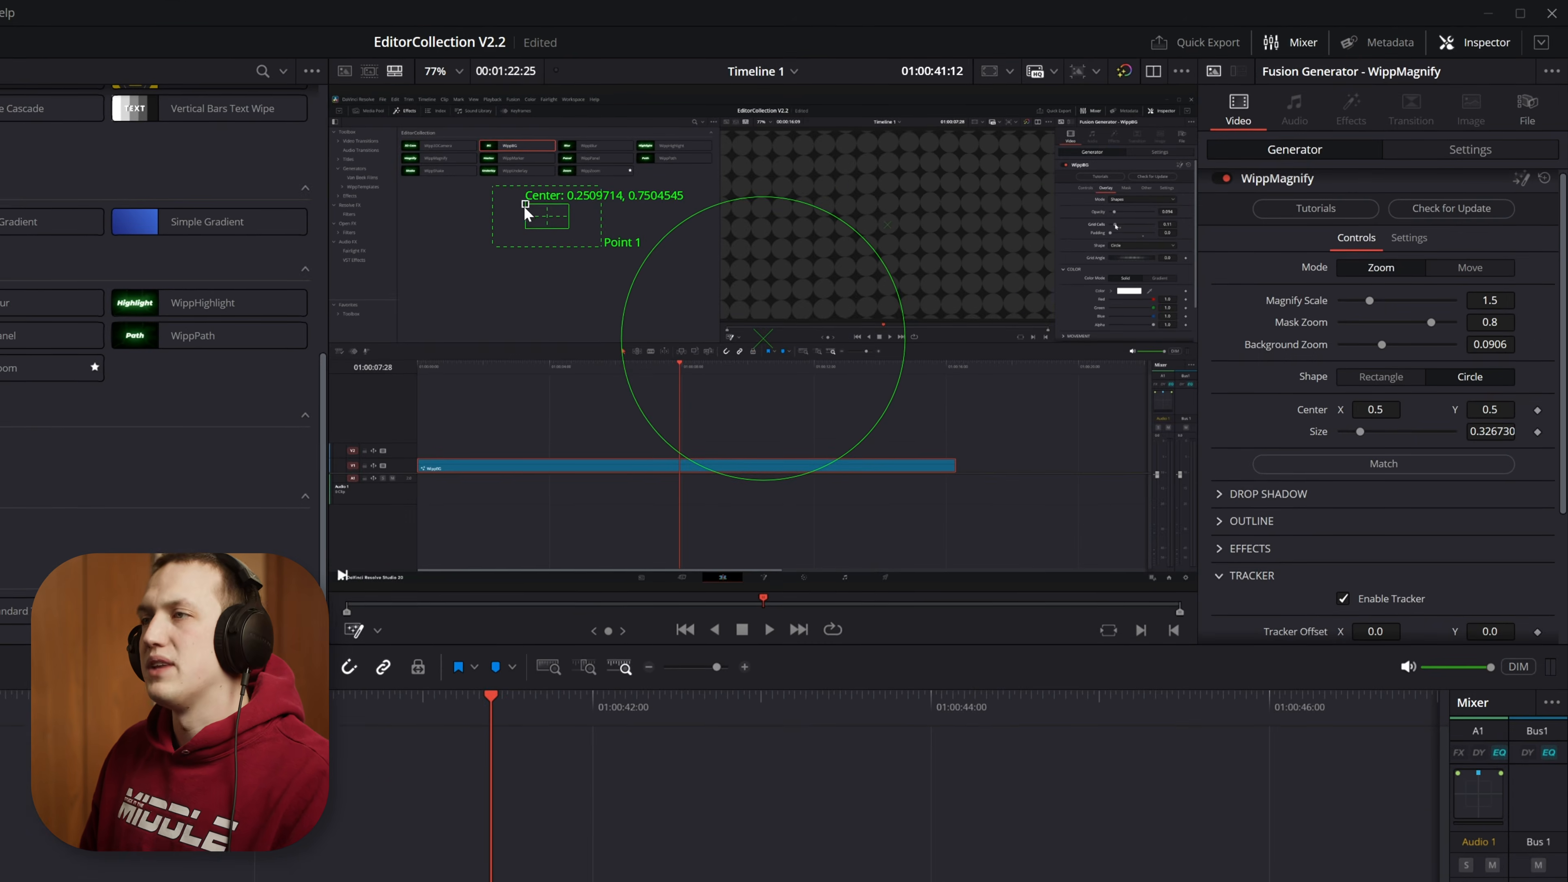
drag(526, 206, 1088, 213)
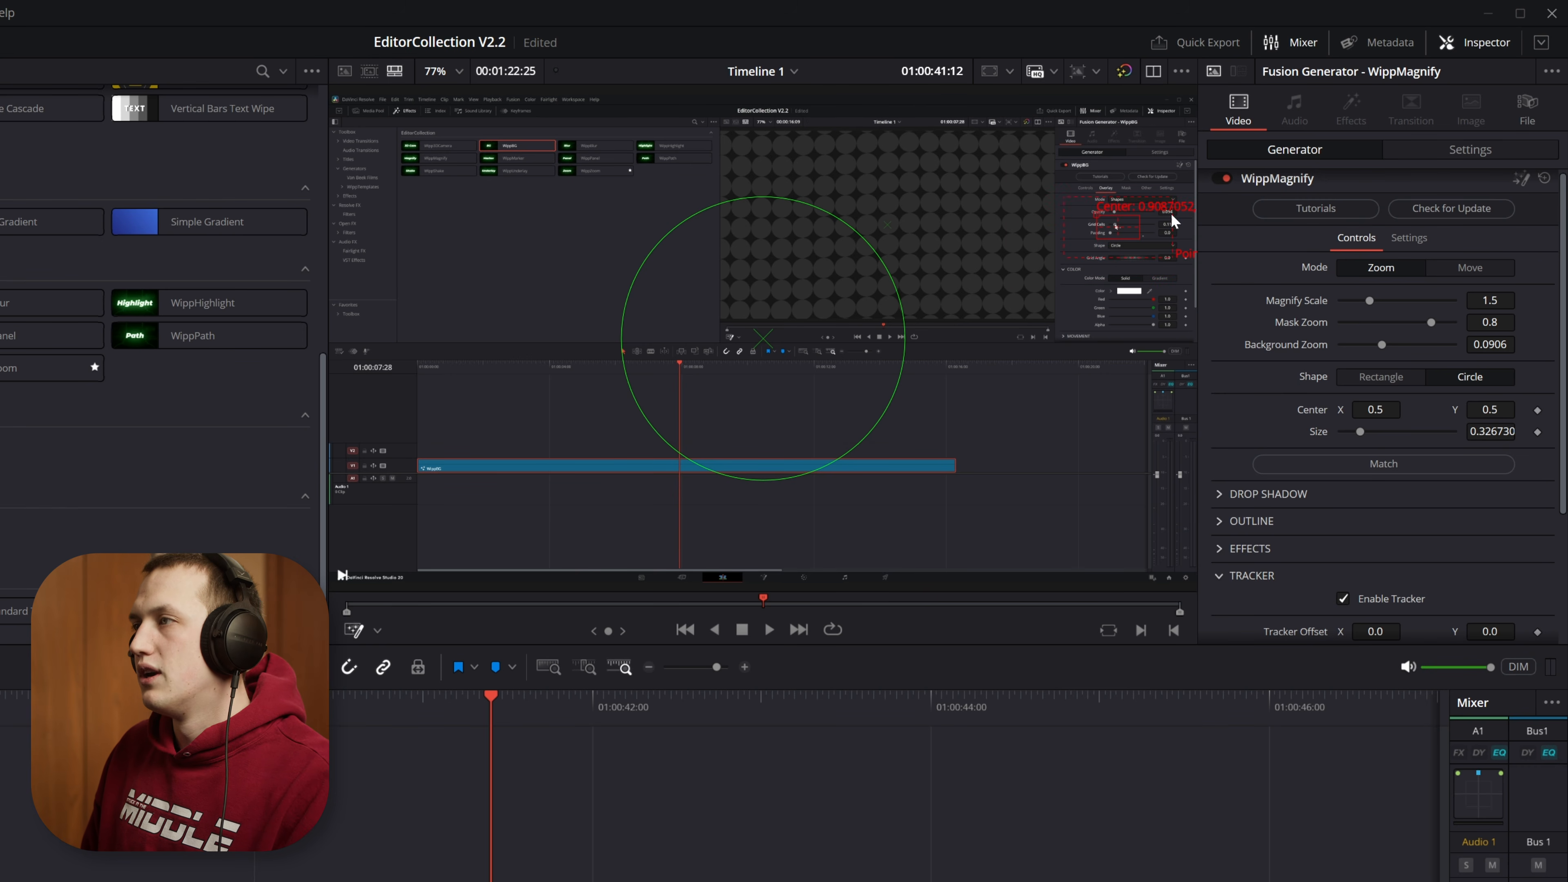
scroll(1122, 227, up, 10)
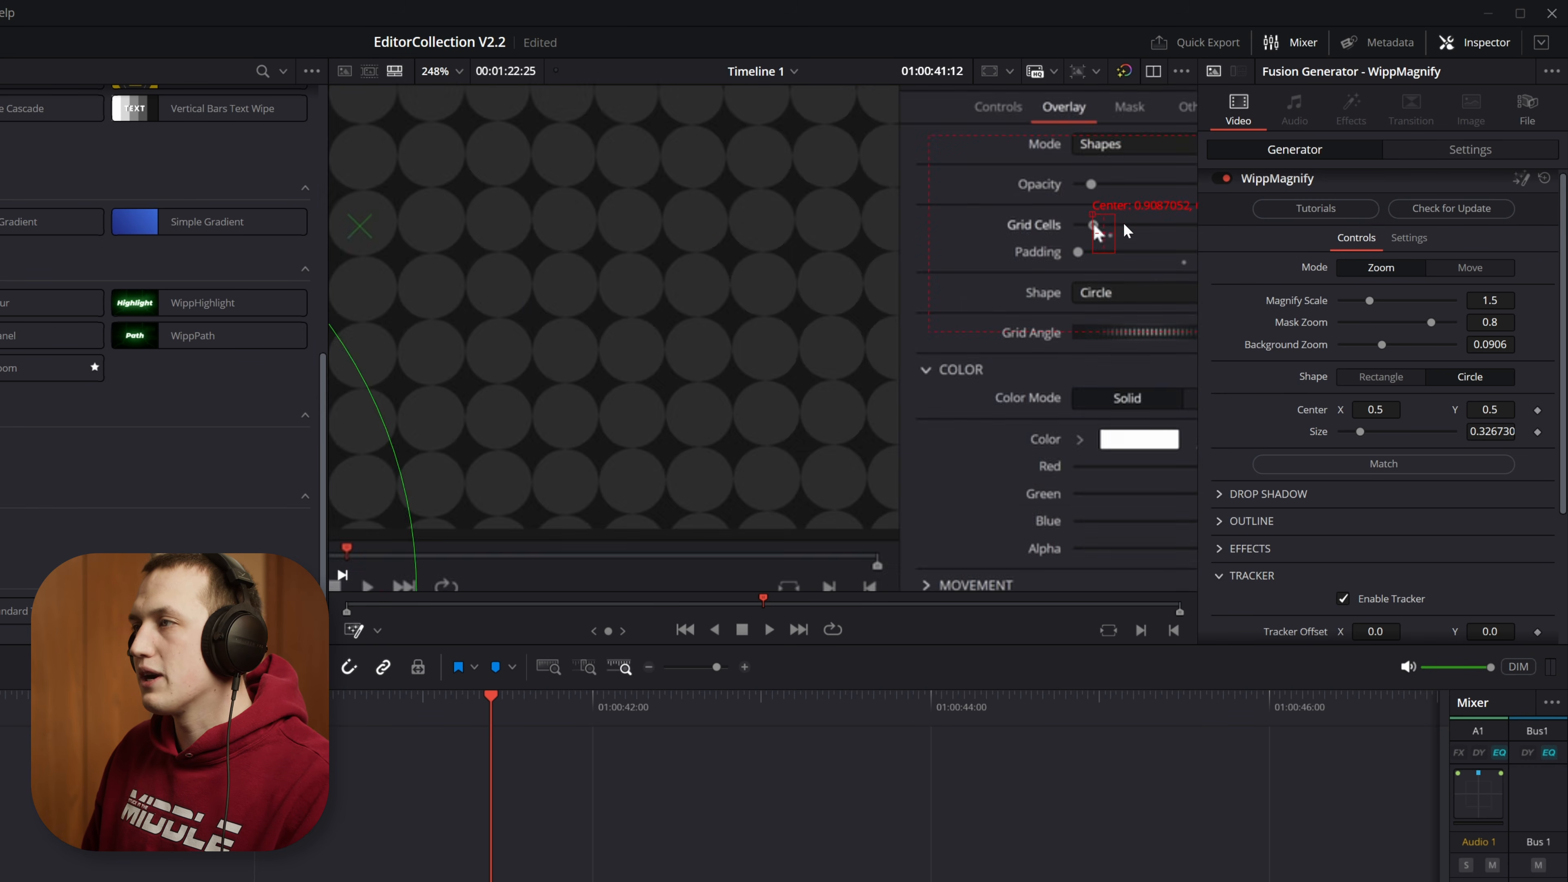
drag(1021, 187, 1070, 241)
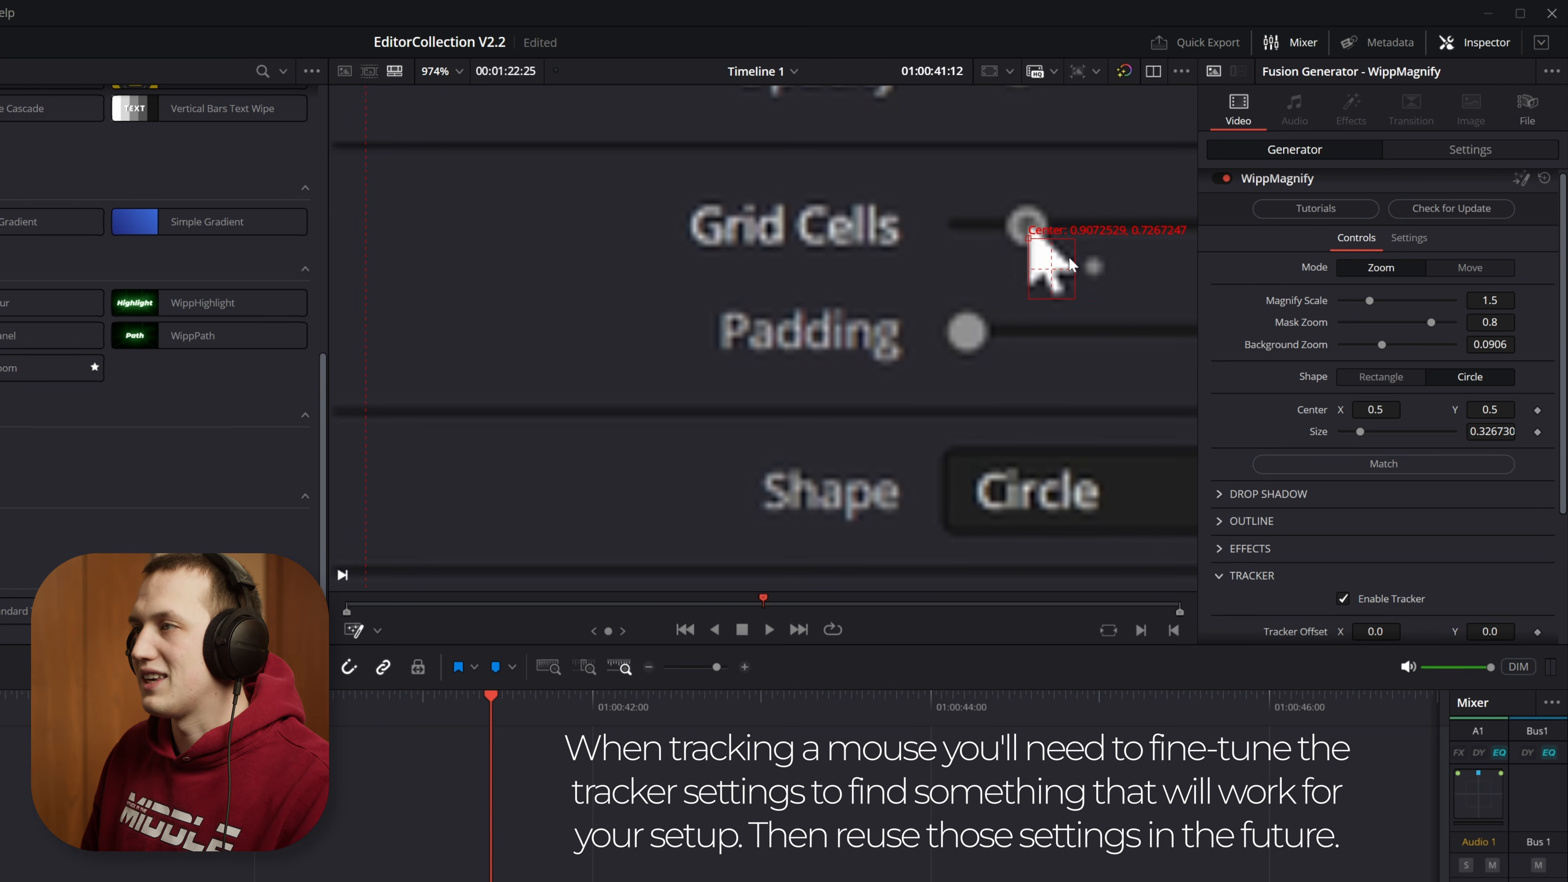
scroll(1077, 249, down, 8)
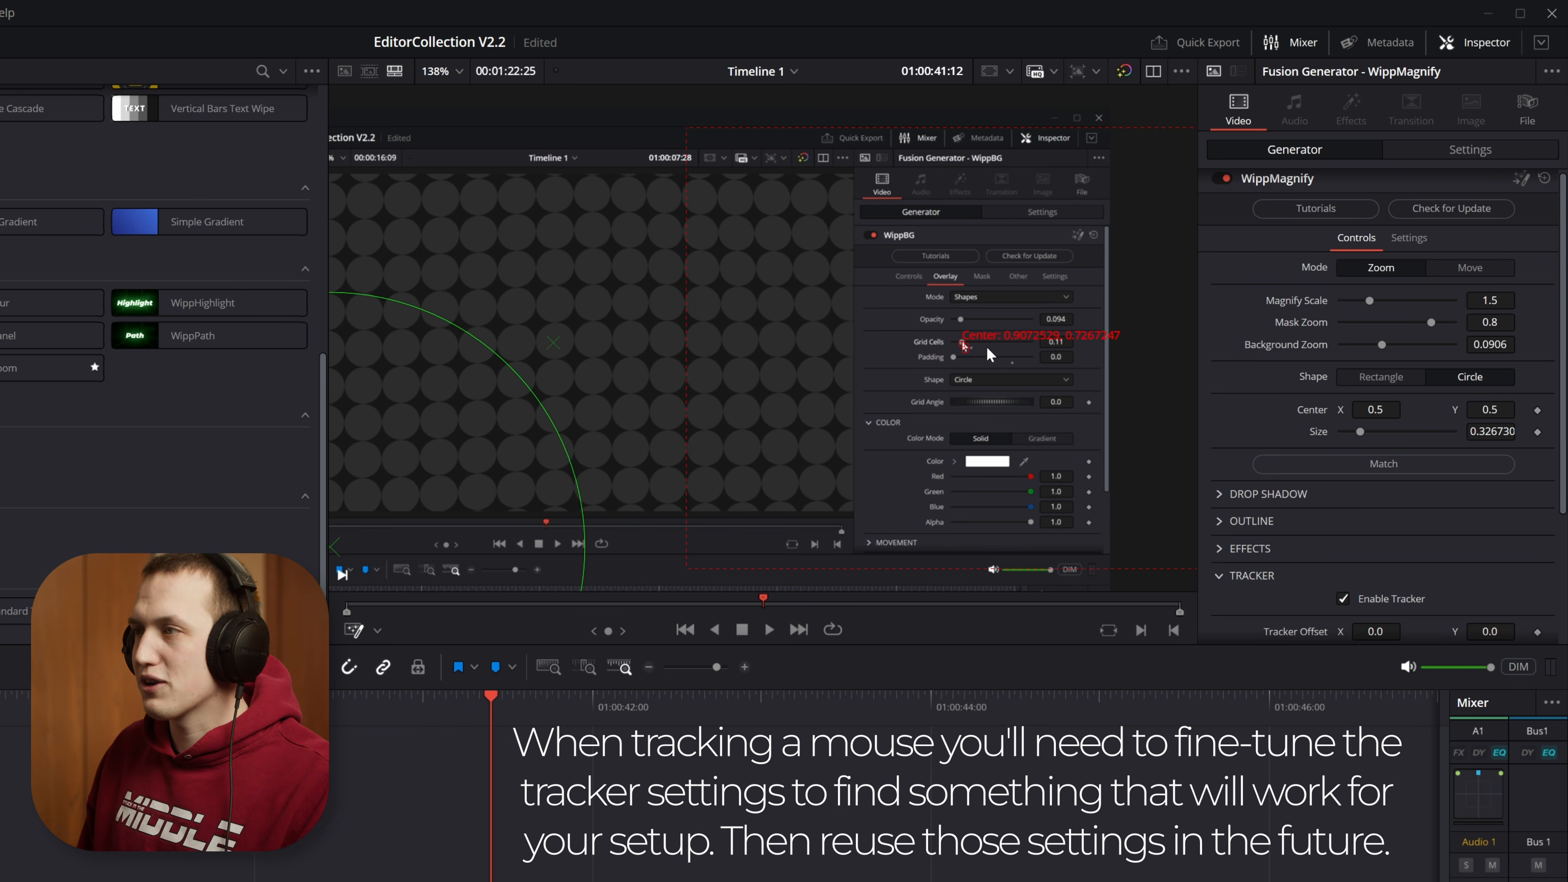
scroll(995, 351, down, 5)
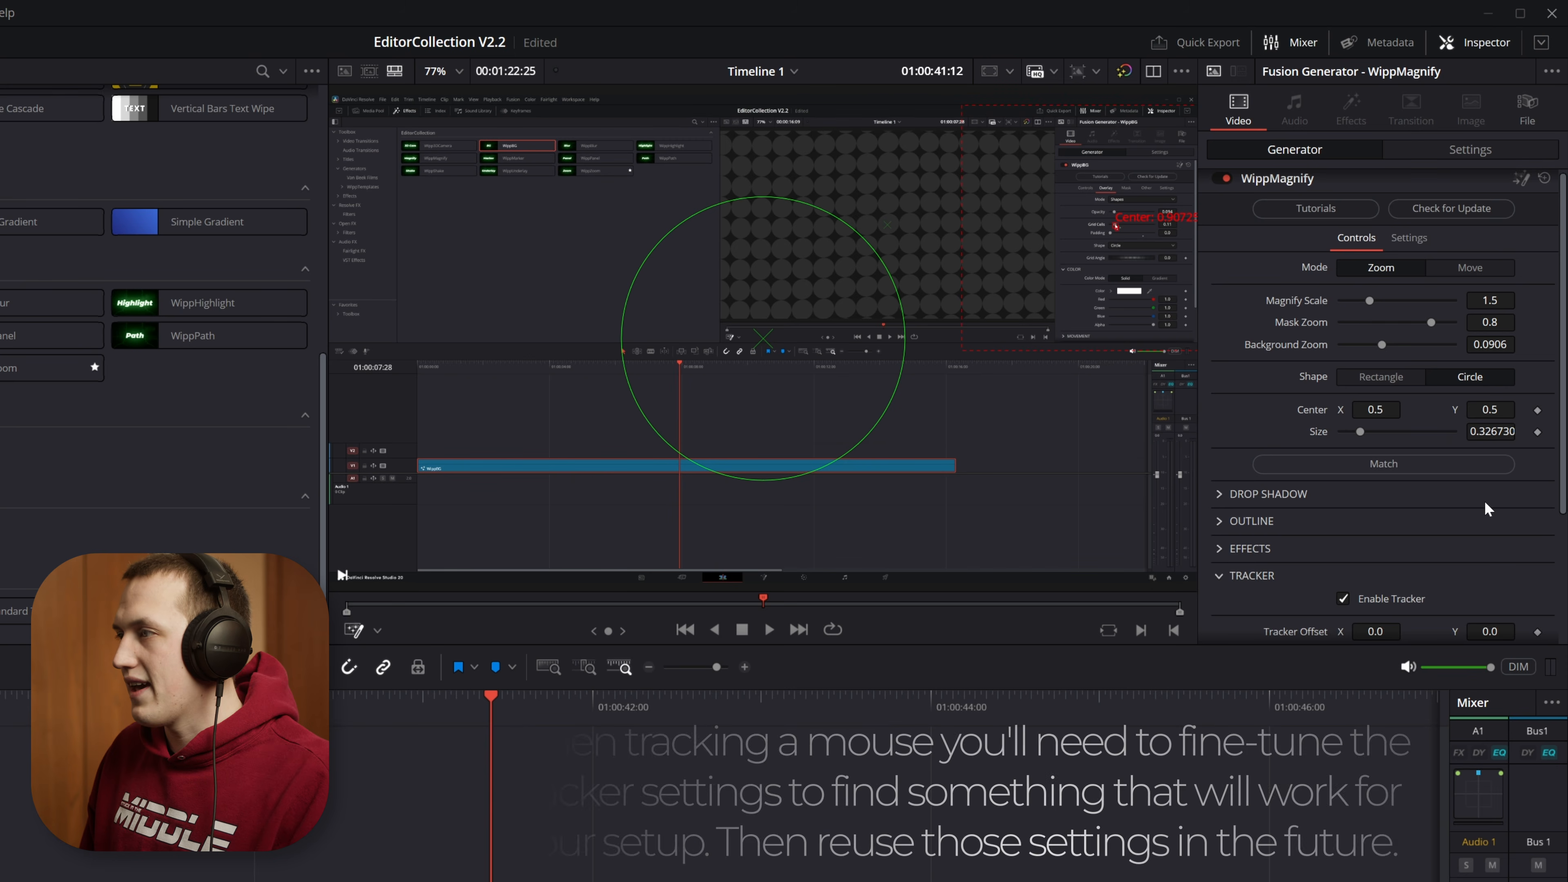
Step: Track the recorded cursor forward and raise the Magnify Scale to 3.0
scroll(1488, 495, down, 3)
click(1507, 488)
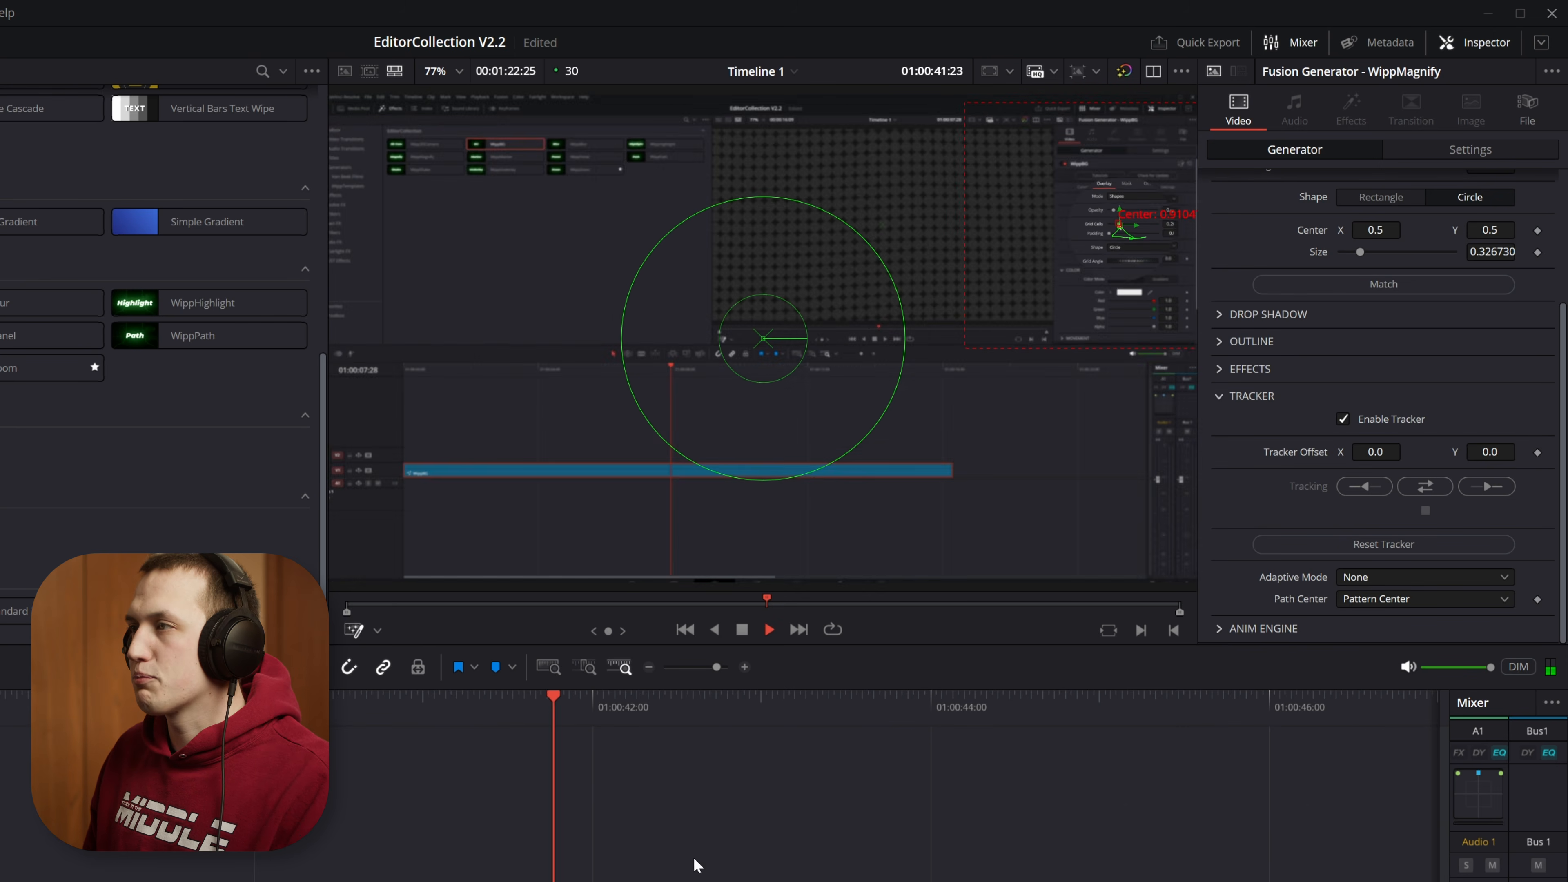
scroll(1321, 292, up, 3)
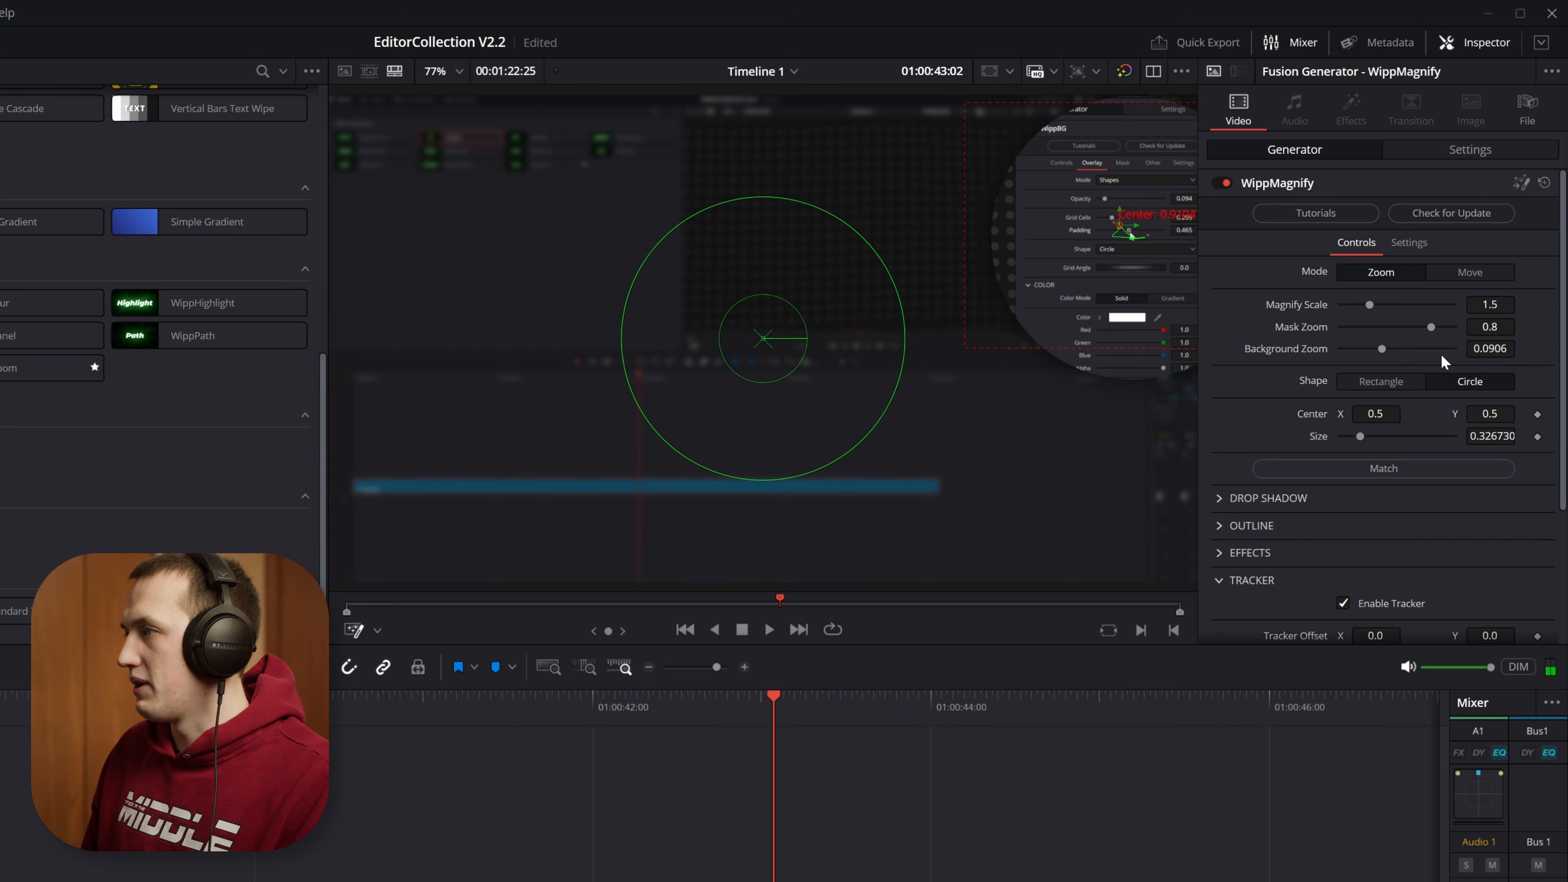
drag(1364, 303, 1543, 316)
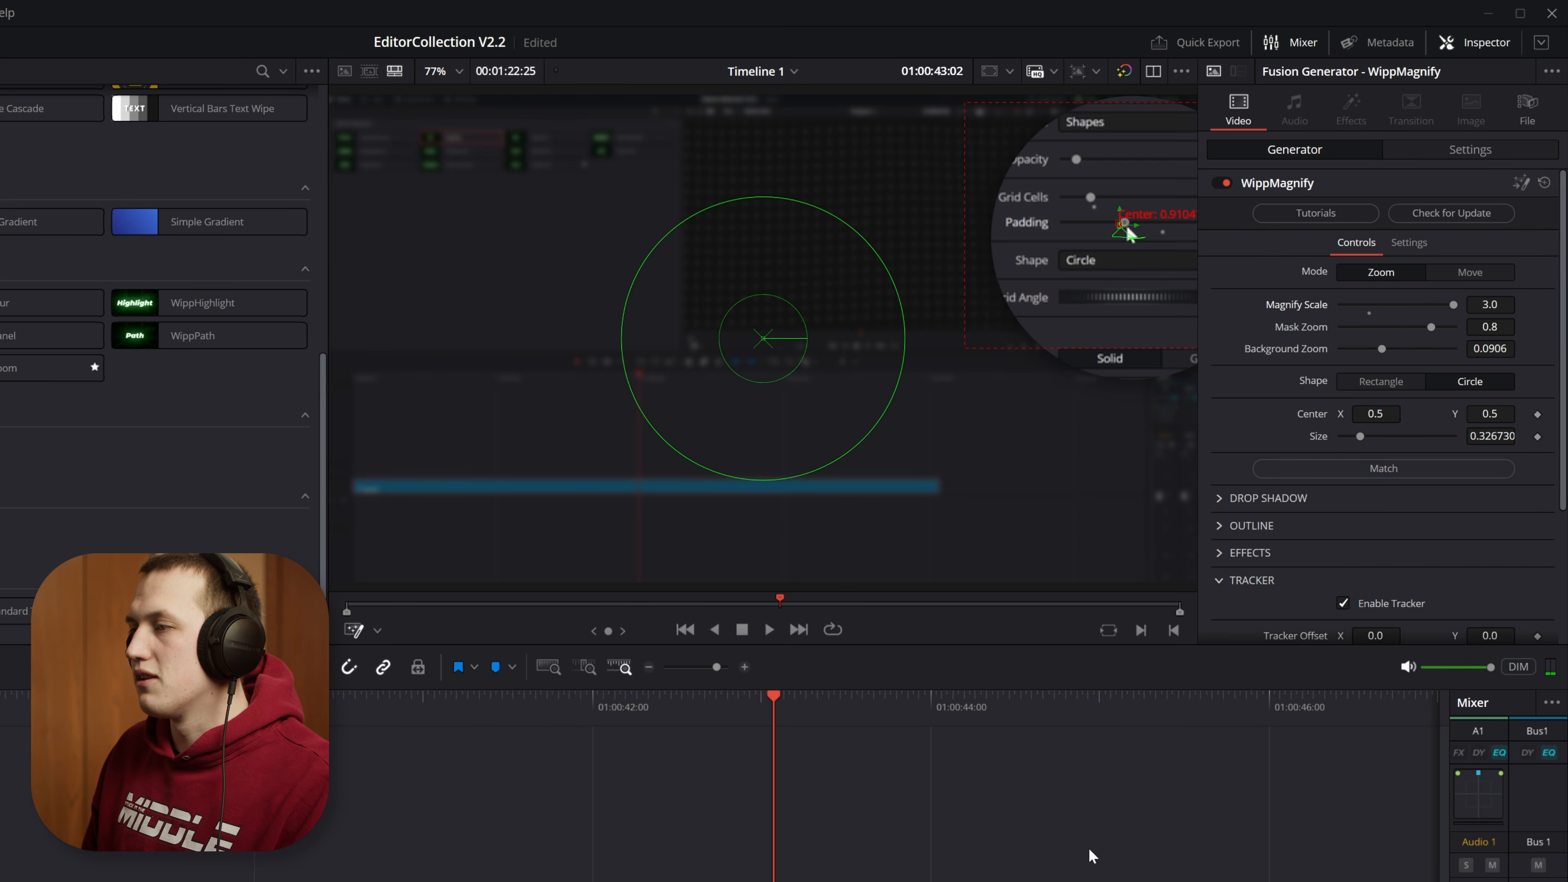
Step: Play the screen recording to 01:00:48:20 and examine the recorded cursor around the Padding and color controls up close
click(1249, 878)
key(space)
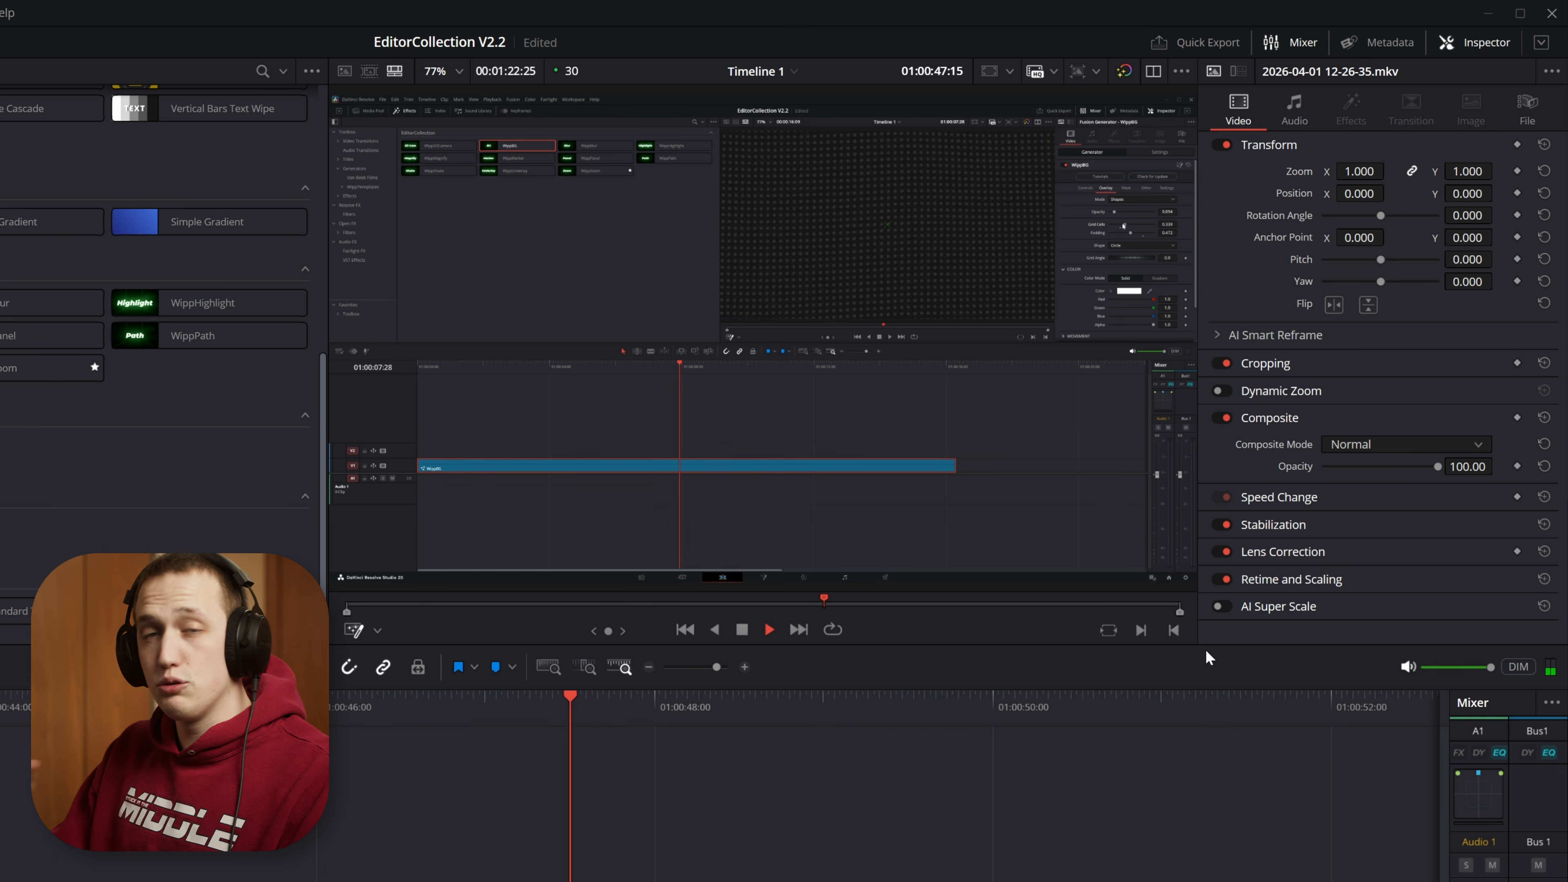
key(space)
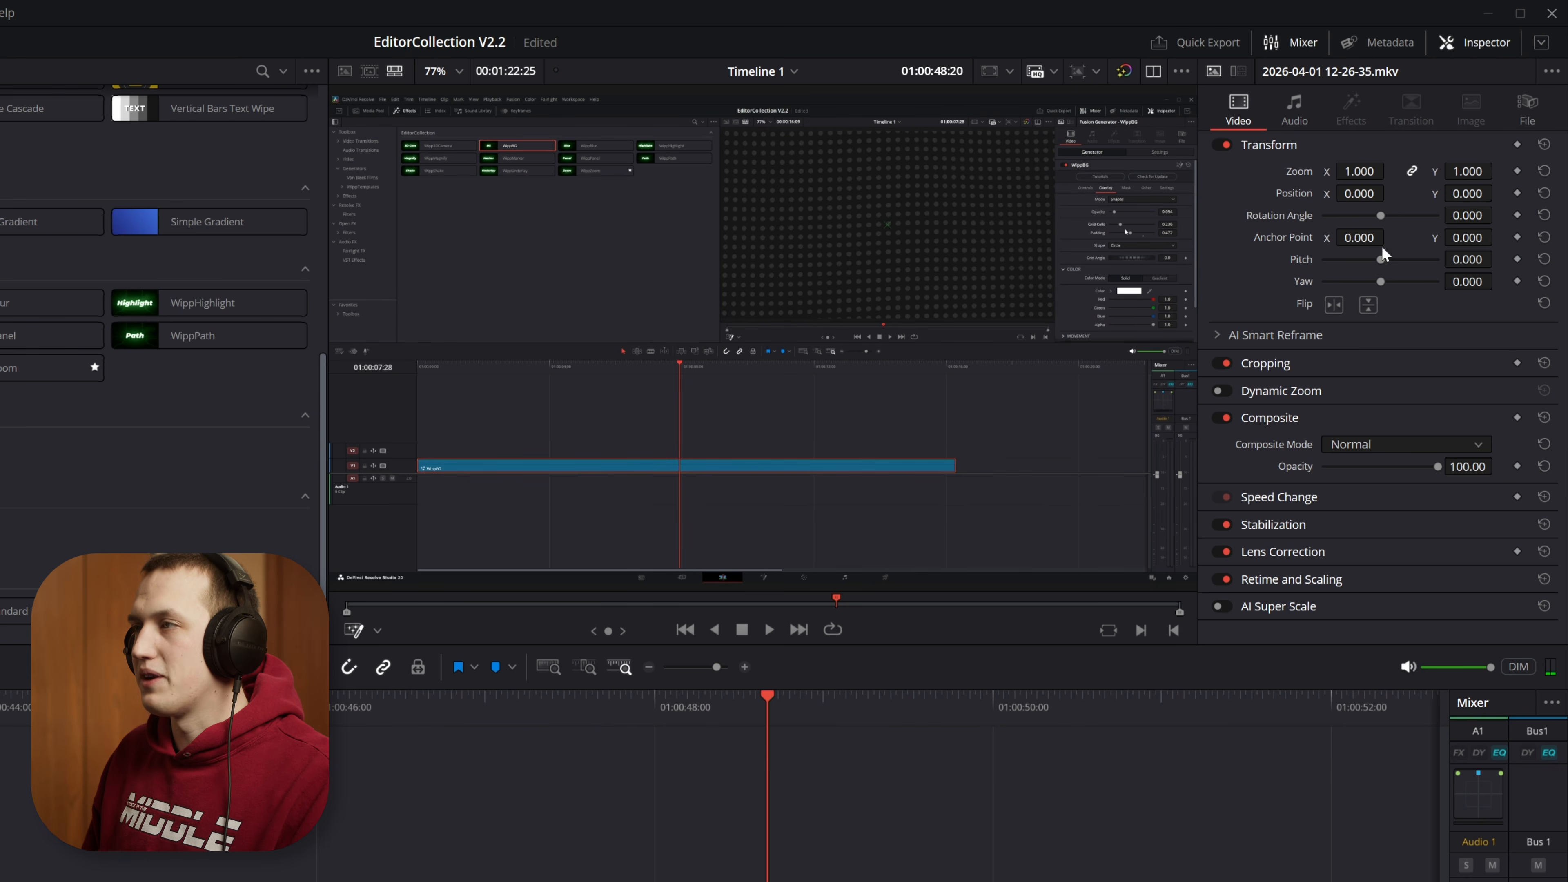
scroll(1107, 308, up, 5)
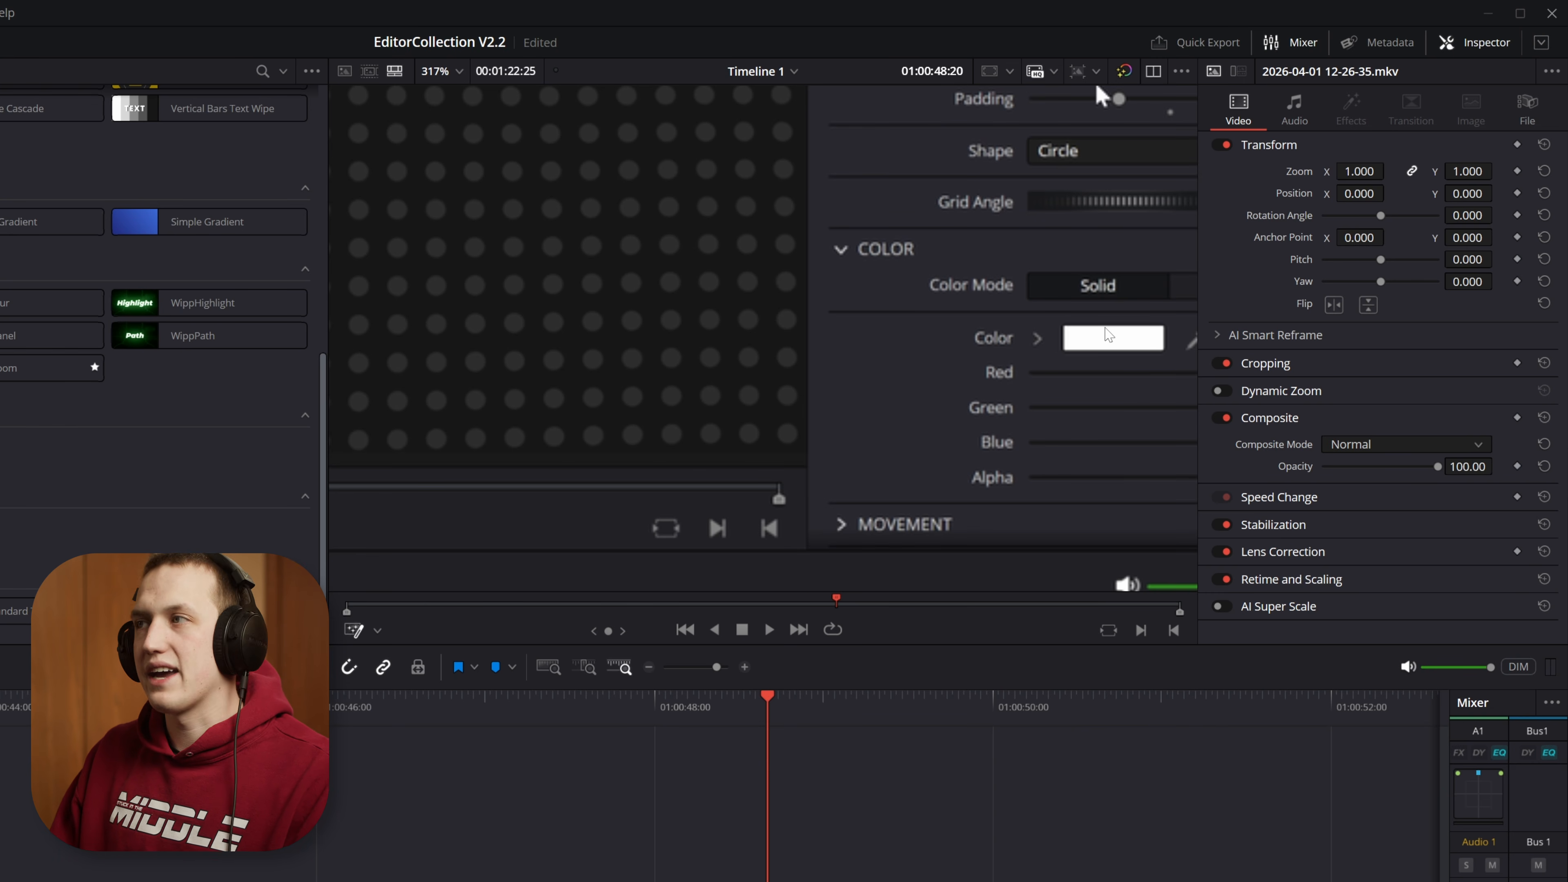
scroll(981, 199, down, 5)
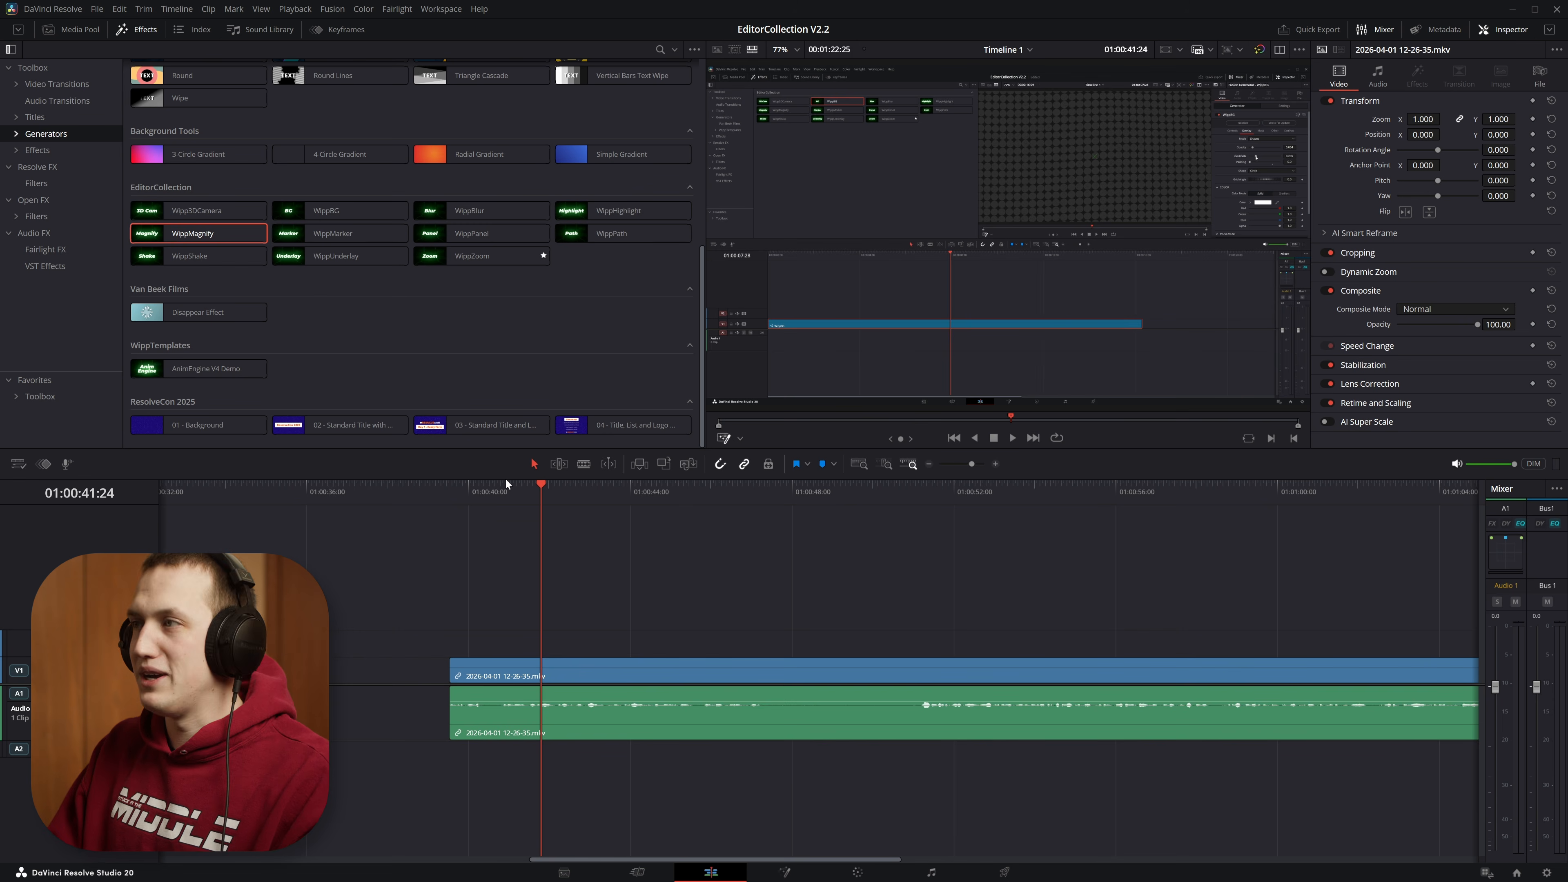
Step: Add WippMagnify above the screen recording near 01:00:41 and center its circle at 0.897565, 0.712740 with size 0.194380
drag(163, 233, 553, 650)
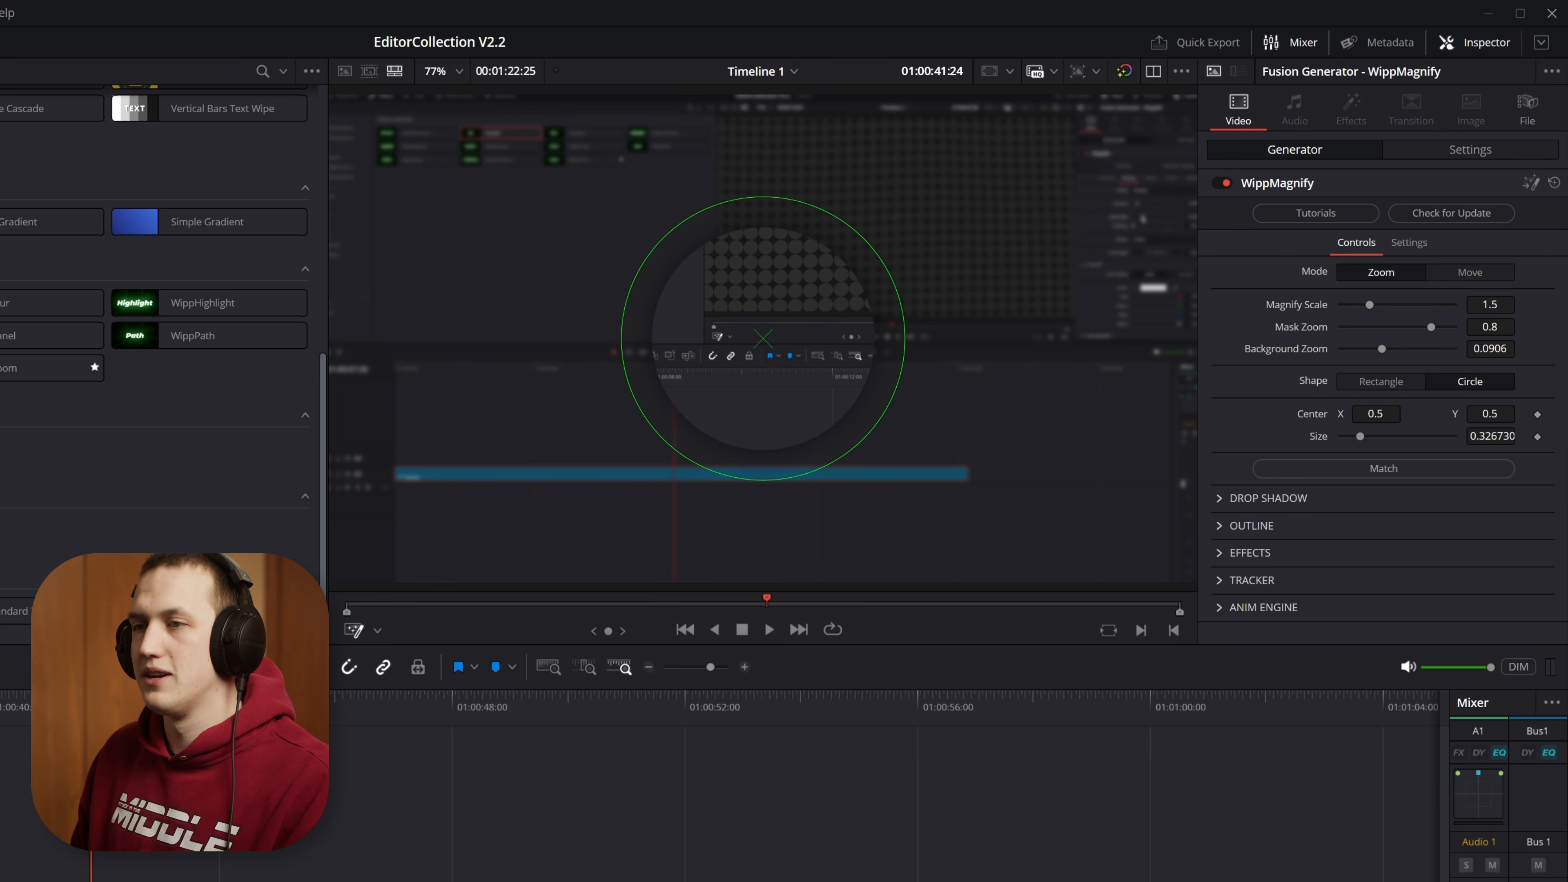
key(space)
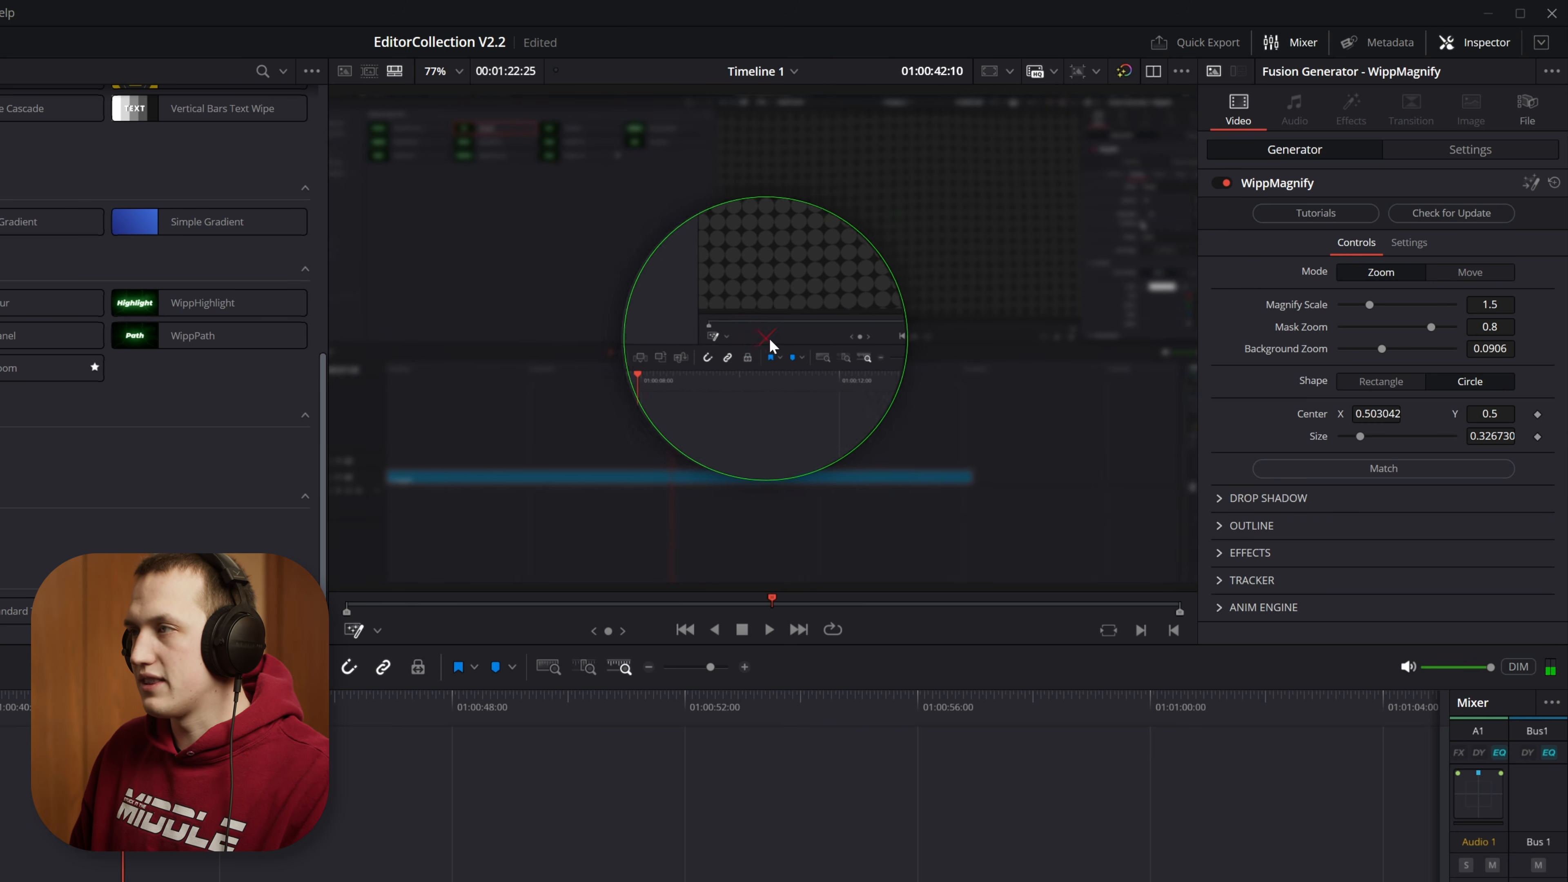
drag(765, 340, 910, 316)
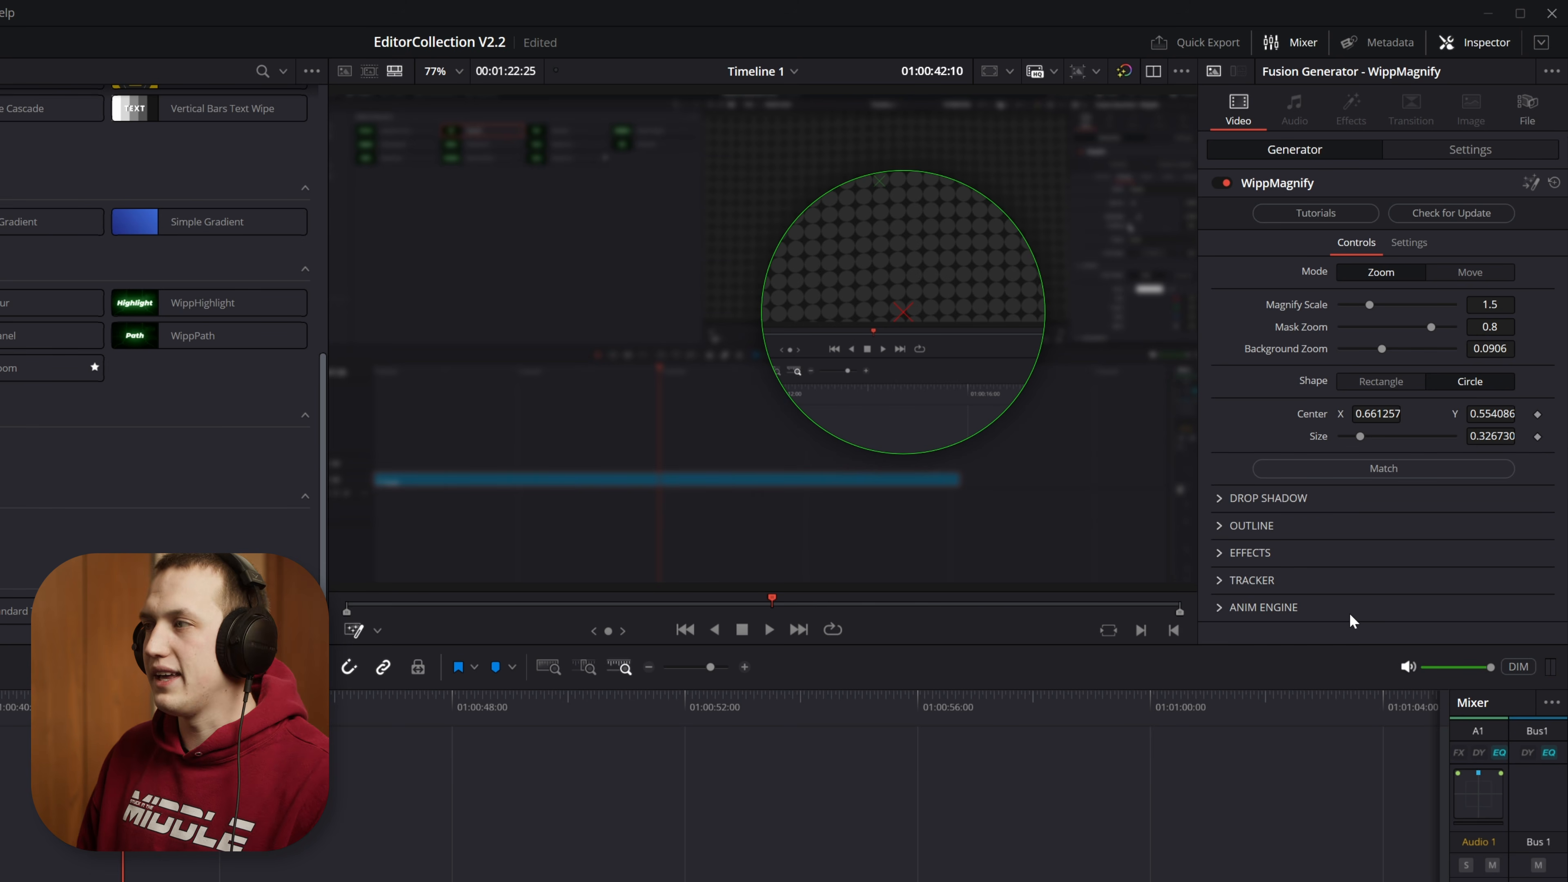
drag(1003, 213, 1110, 240)
Step: Set the Magnify Scale to 1.693 and preview the magnifier's opening animation
drag(1370, 306, 1380, 304)
click(63, 707)
key(space)
click(49, 707)
key(space)
Step: Set the Anim Engine's Motion Blur to 0.654
click(1230, 608)
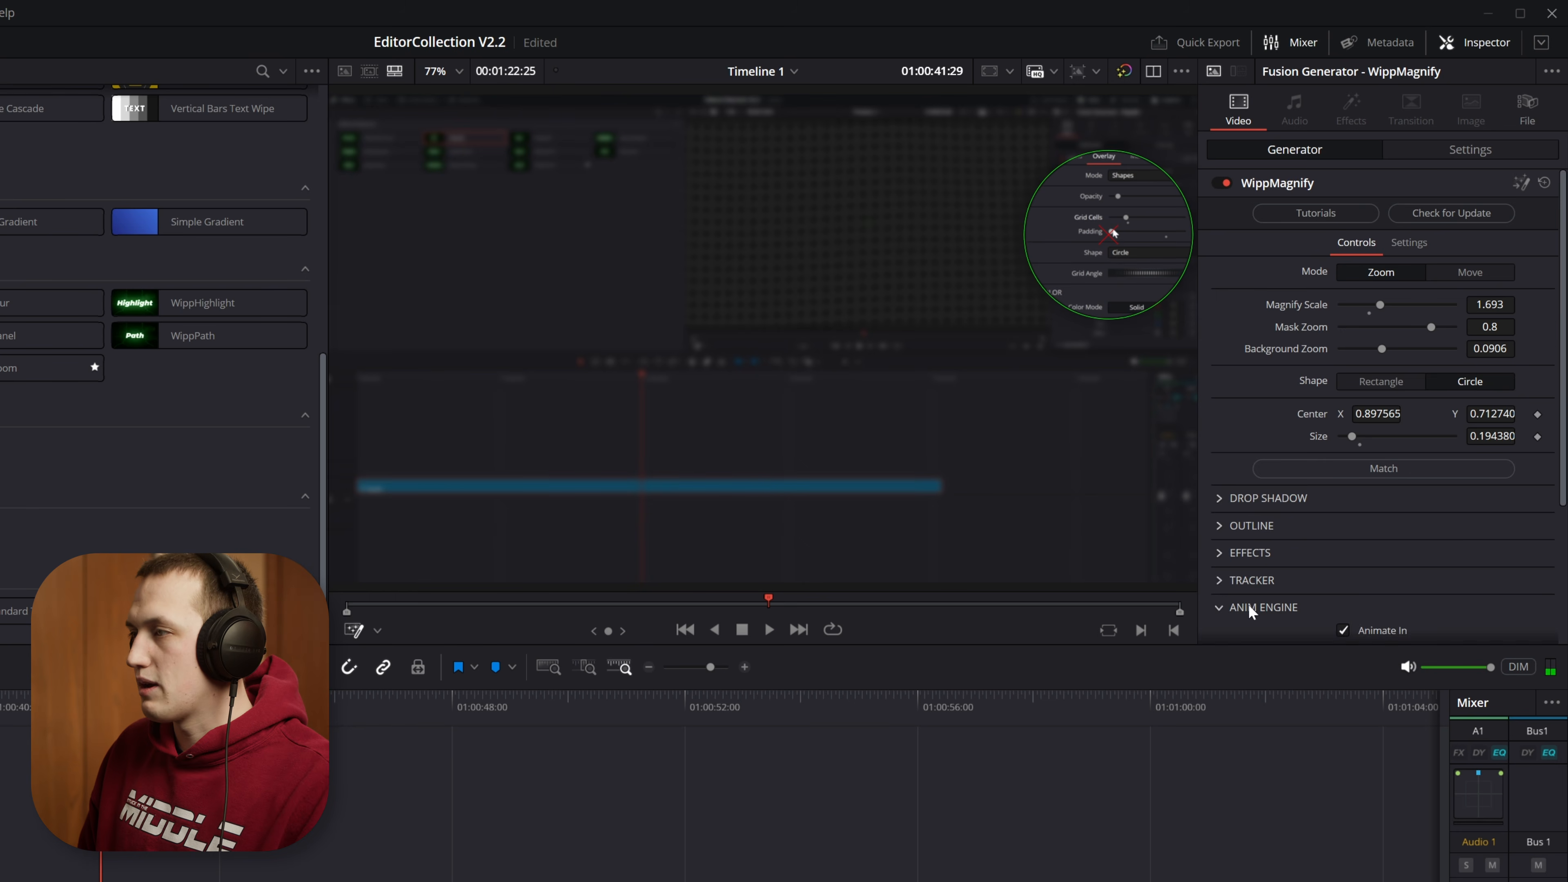
scroll(1327, 587, down, 3)
drag(1392, 627, 1415, 627)
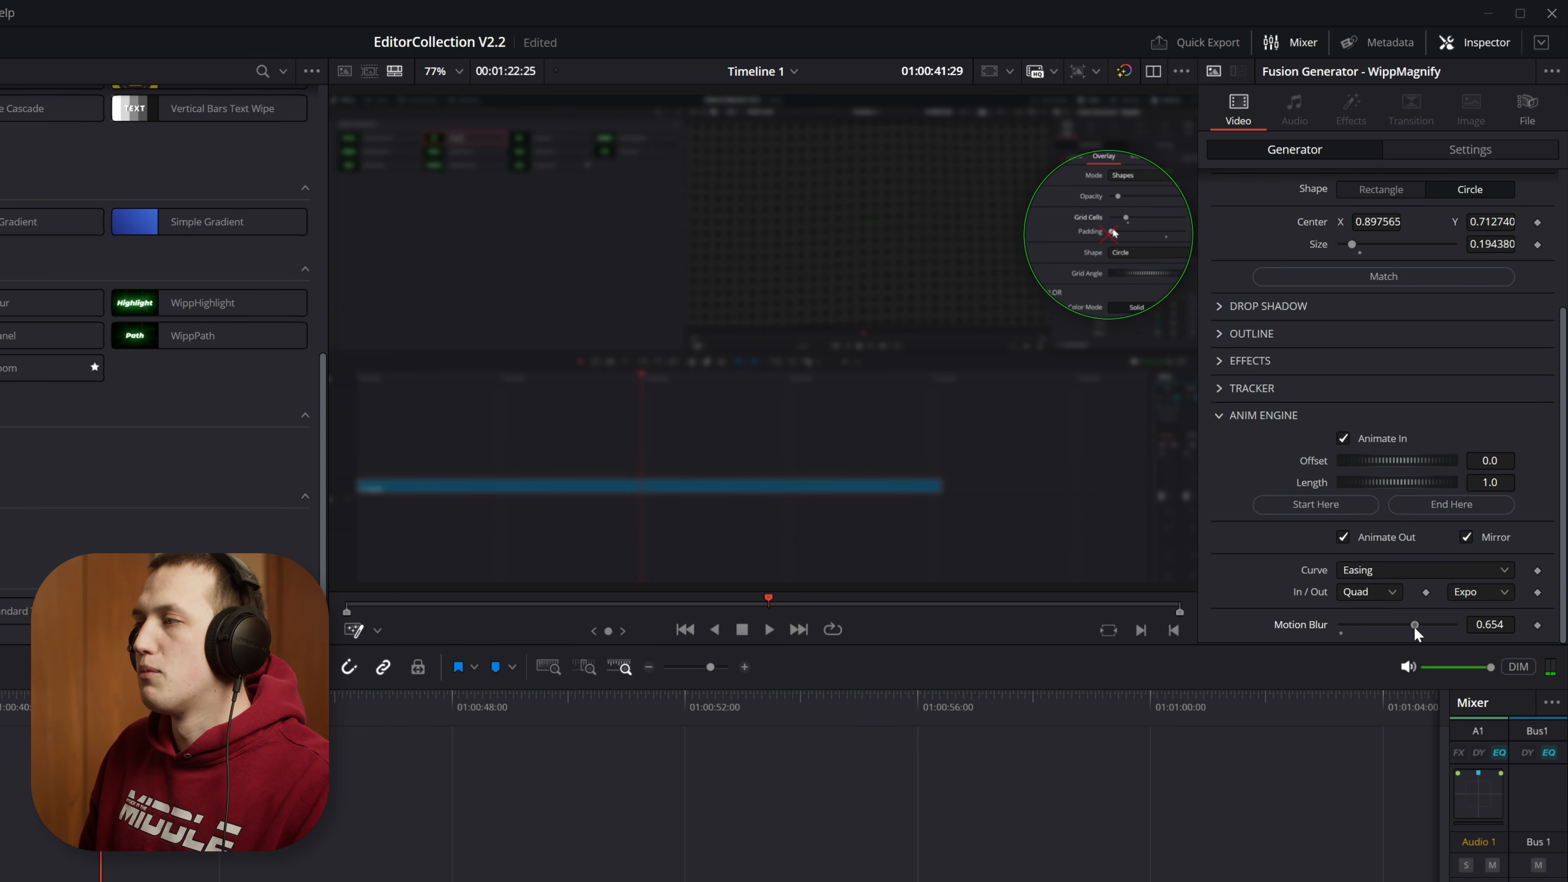
click(1220, 413)
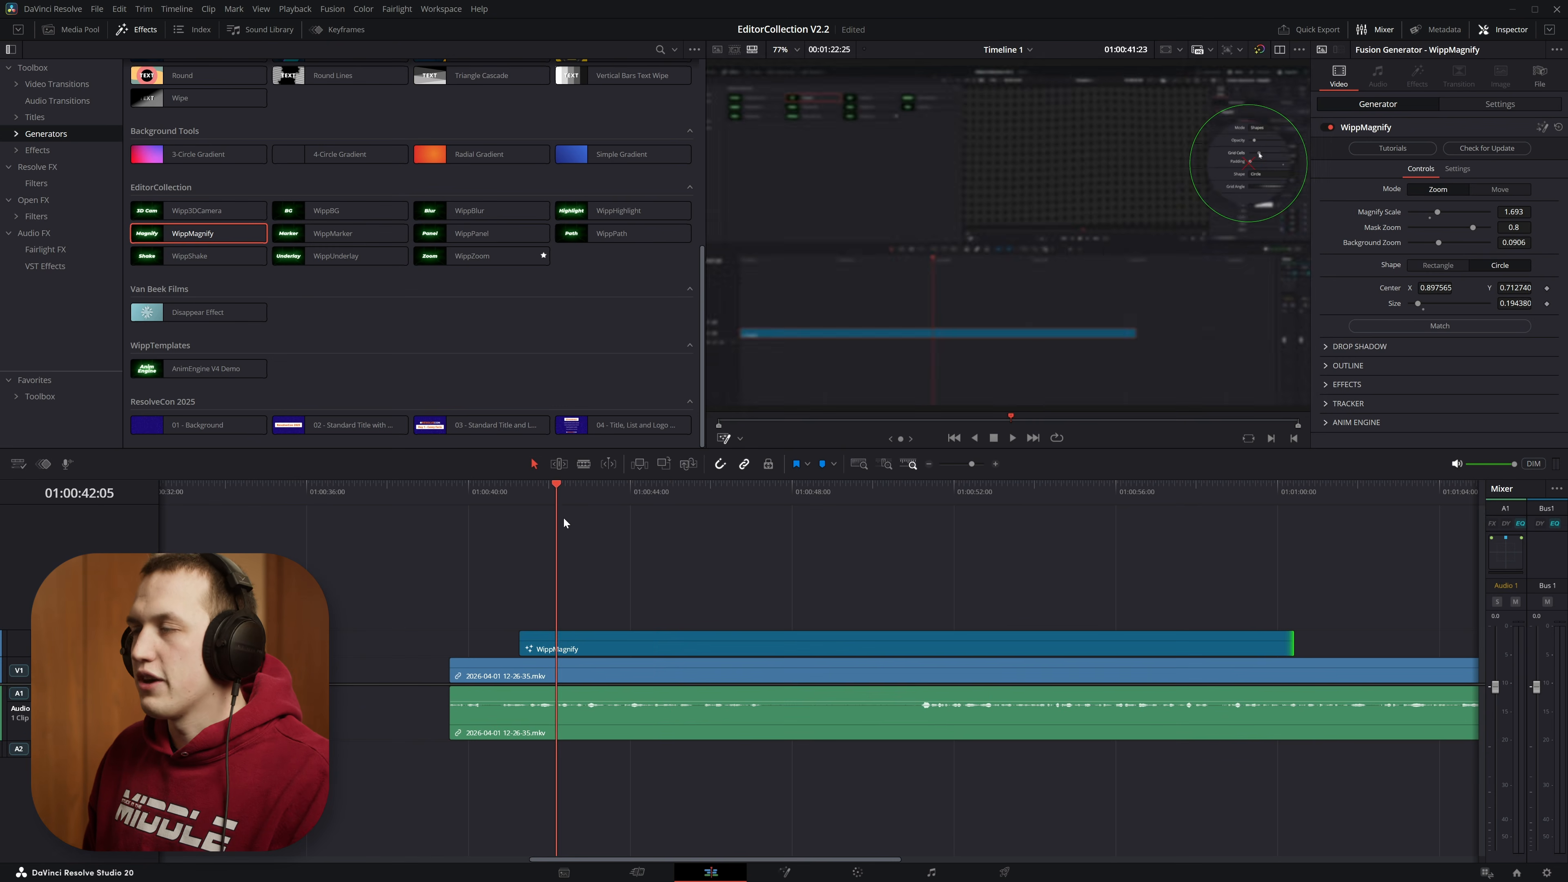
Step: Recenter the extended WippMagnify clip's circle at 0.909736, 0.709134 and split the clip at 01:00:53:23
drag(560, 519, 736, 519)
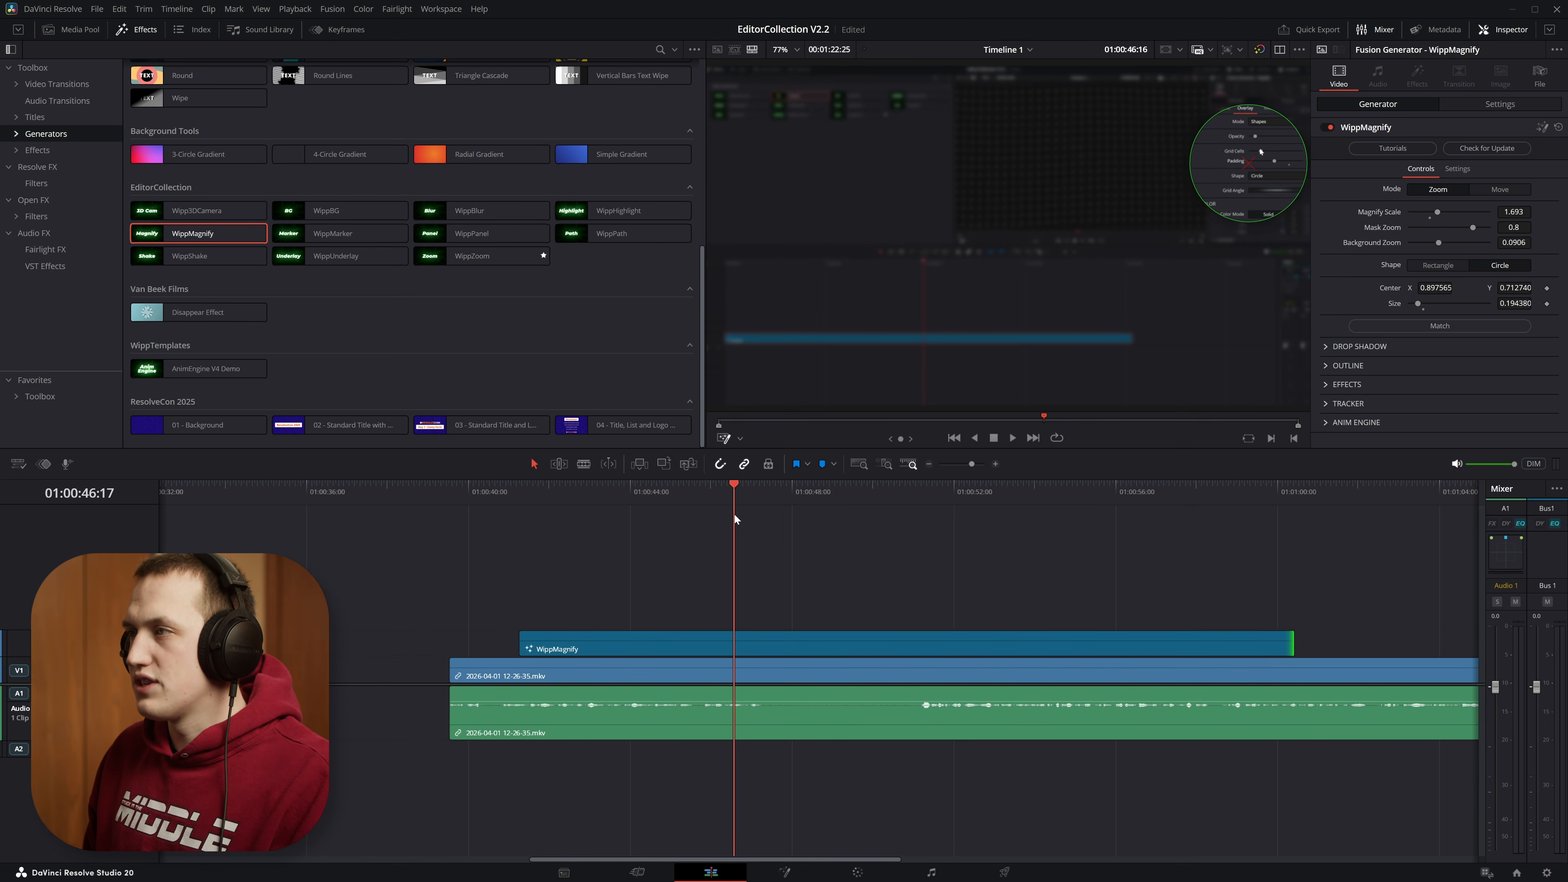
drag(1250, 166, 1257, 167)
drag(802, 493, 1027, 488)
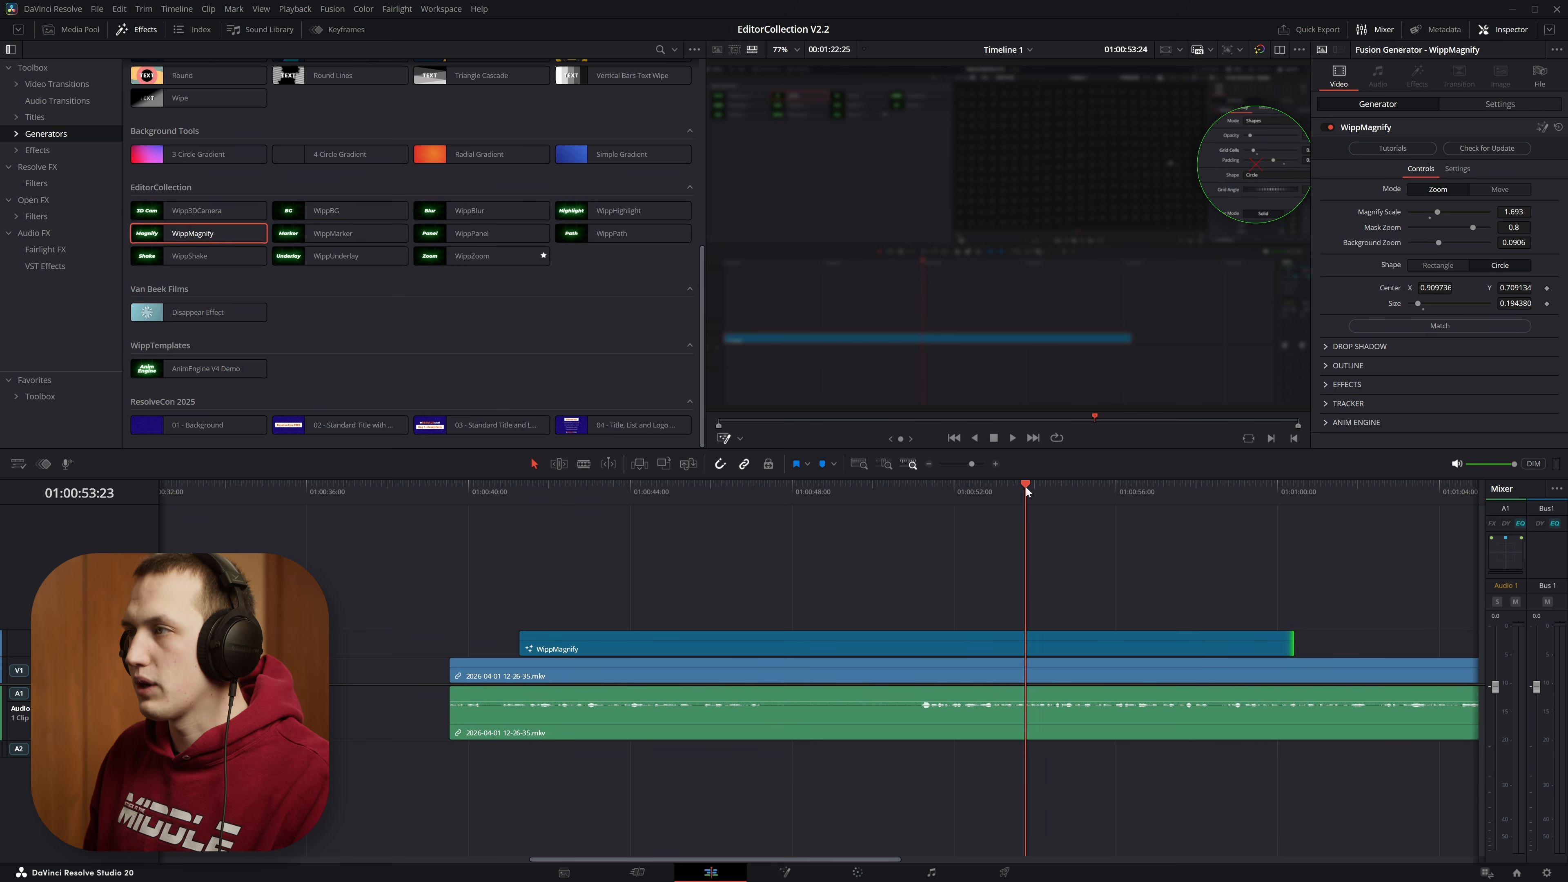
click(1034, 645)
key(ctrl+b)
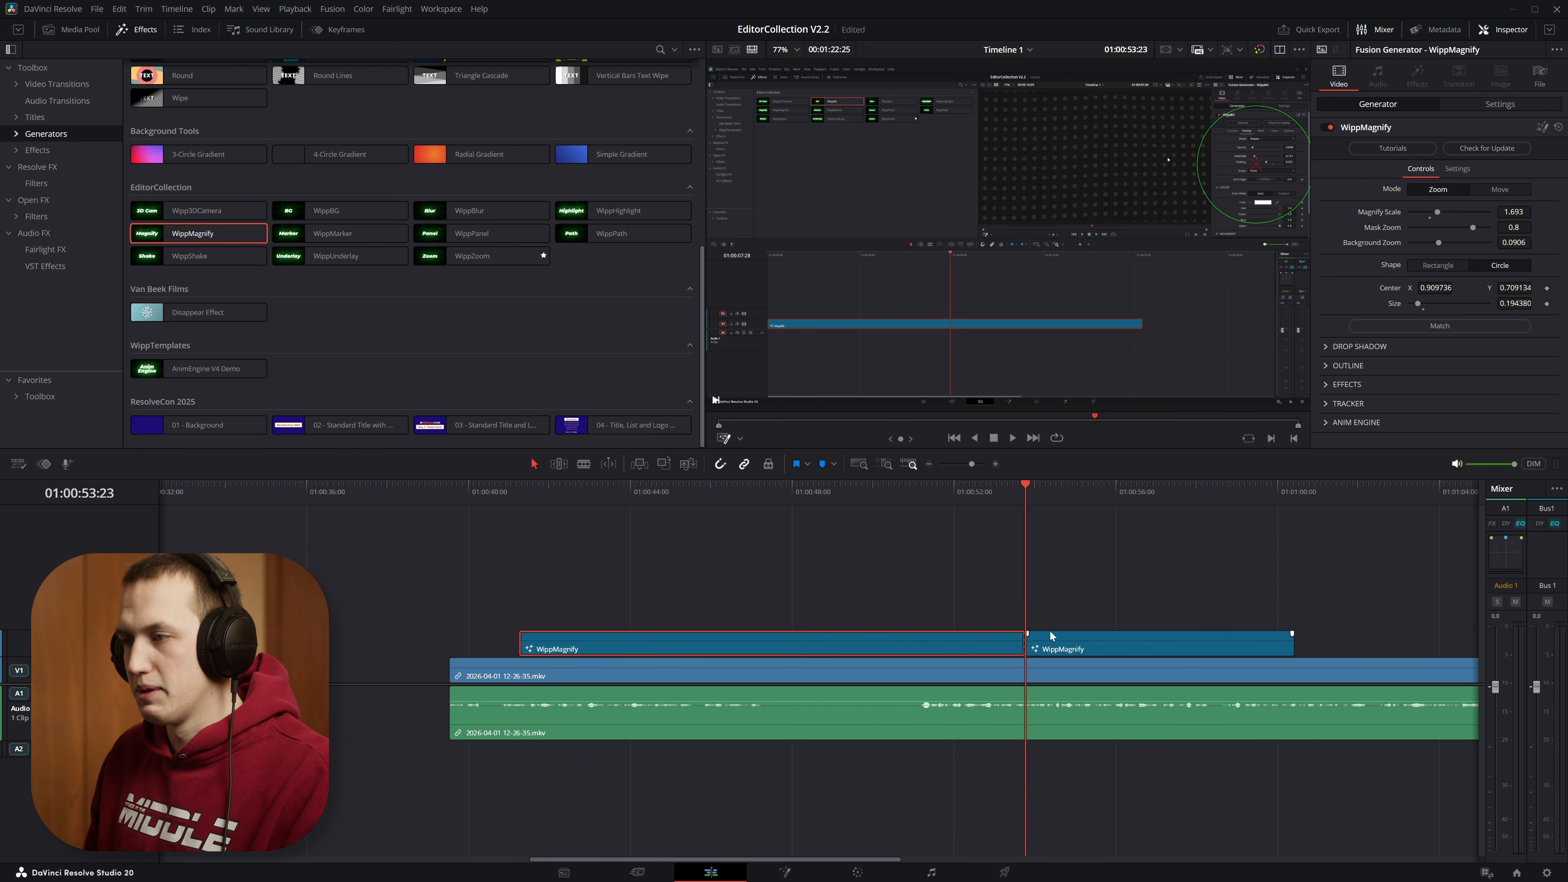
Step: At 01:00:55:01, center the second WippMagnify clip's circle at 0.893509, 0.683894 with size 0.116810
drag(1042, 499, 1077, 506)
click(1090, 642)
drag(1257, 167, 1107, 254)
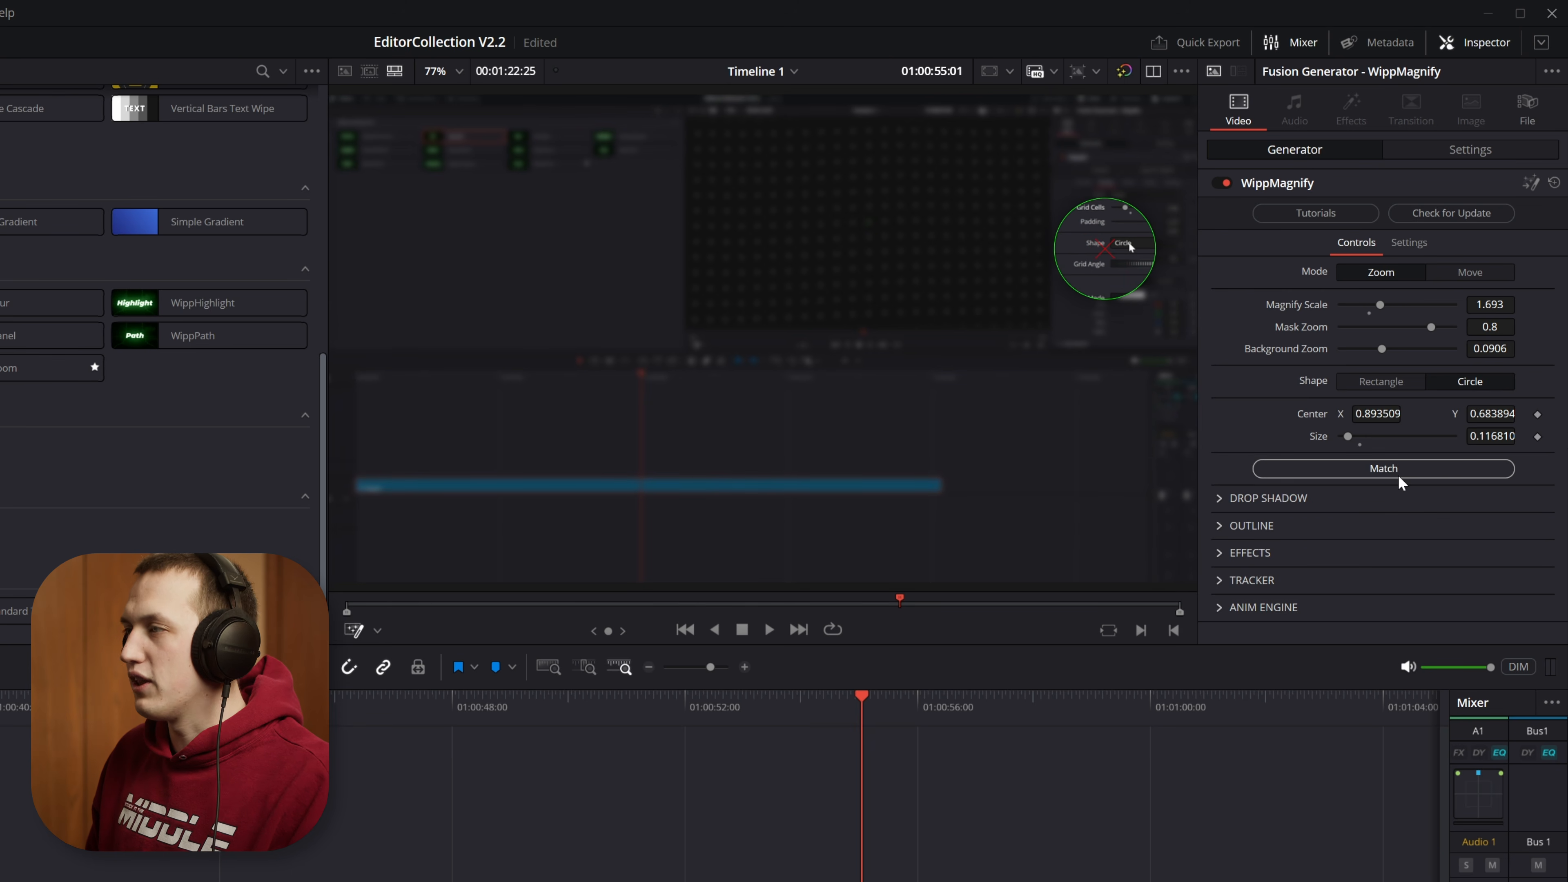
Step: Match the second WippMagnify clip to the preceding one and play the move between them from about 01:00:53
click(1377, 469)
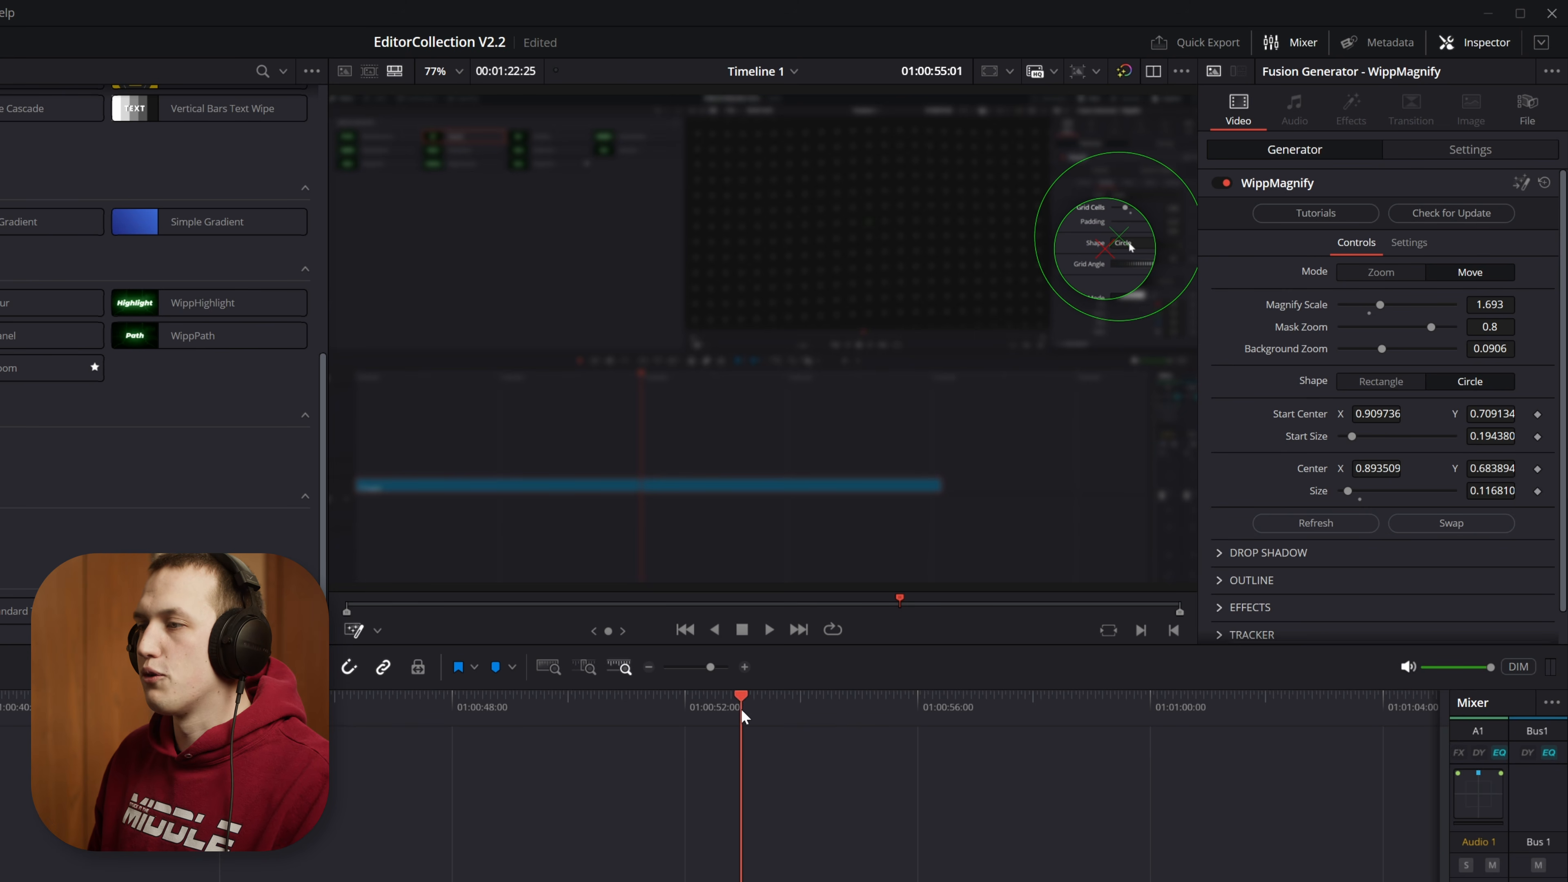
click(744, 716)
key(space)
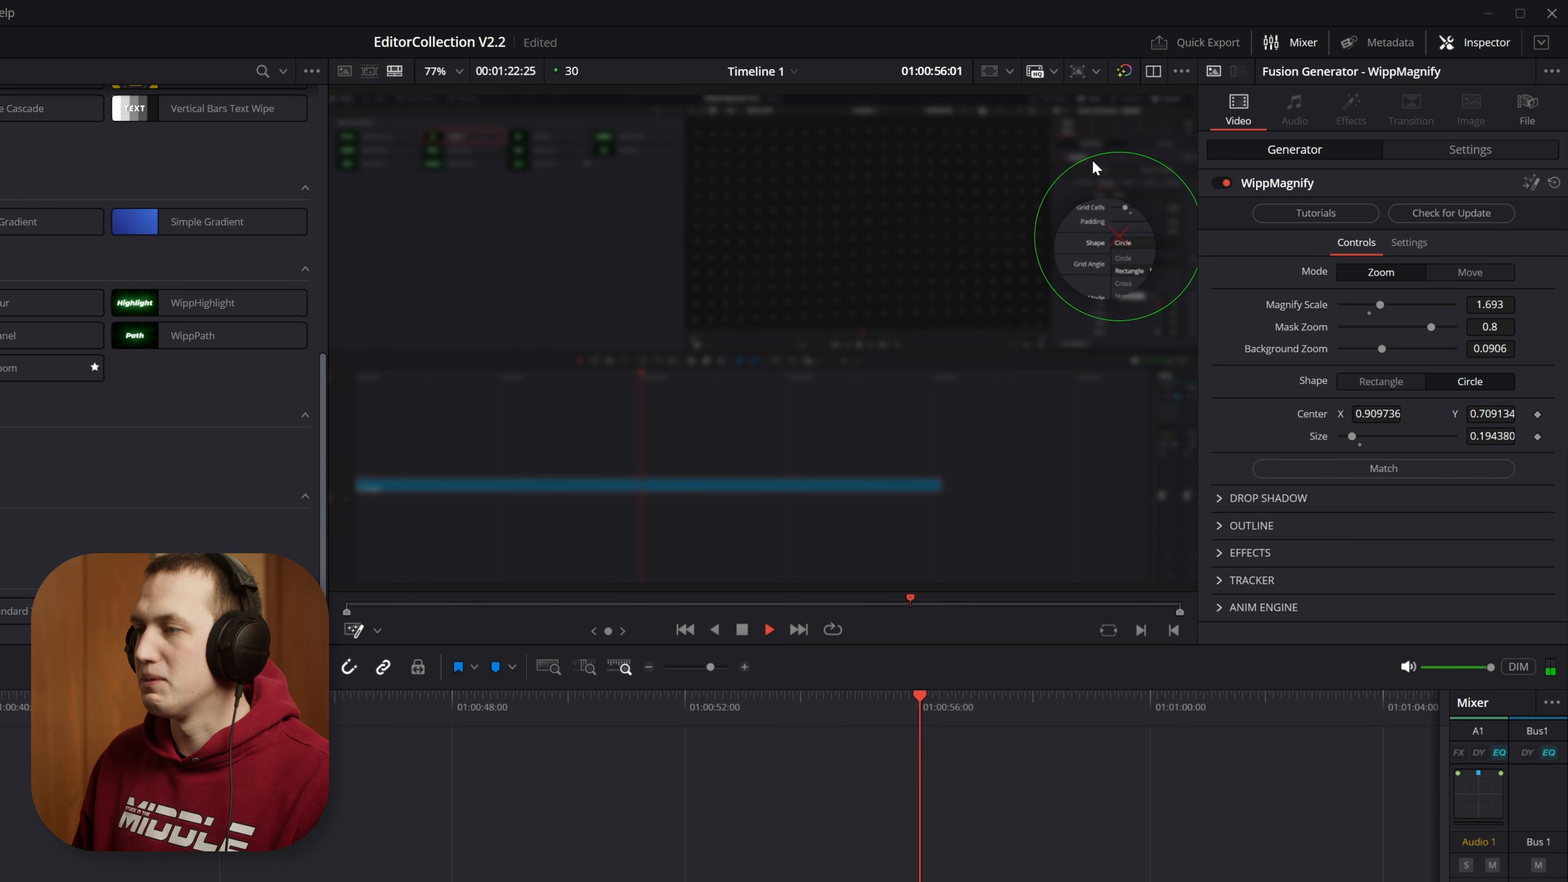
Step: Displace the second WippMagnify clip's start circle to 0.358012, 0.543269 and refresh its start values from the preceding clip
key(space)
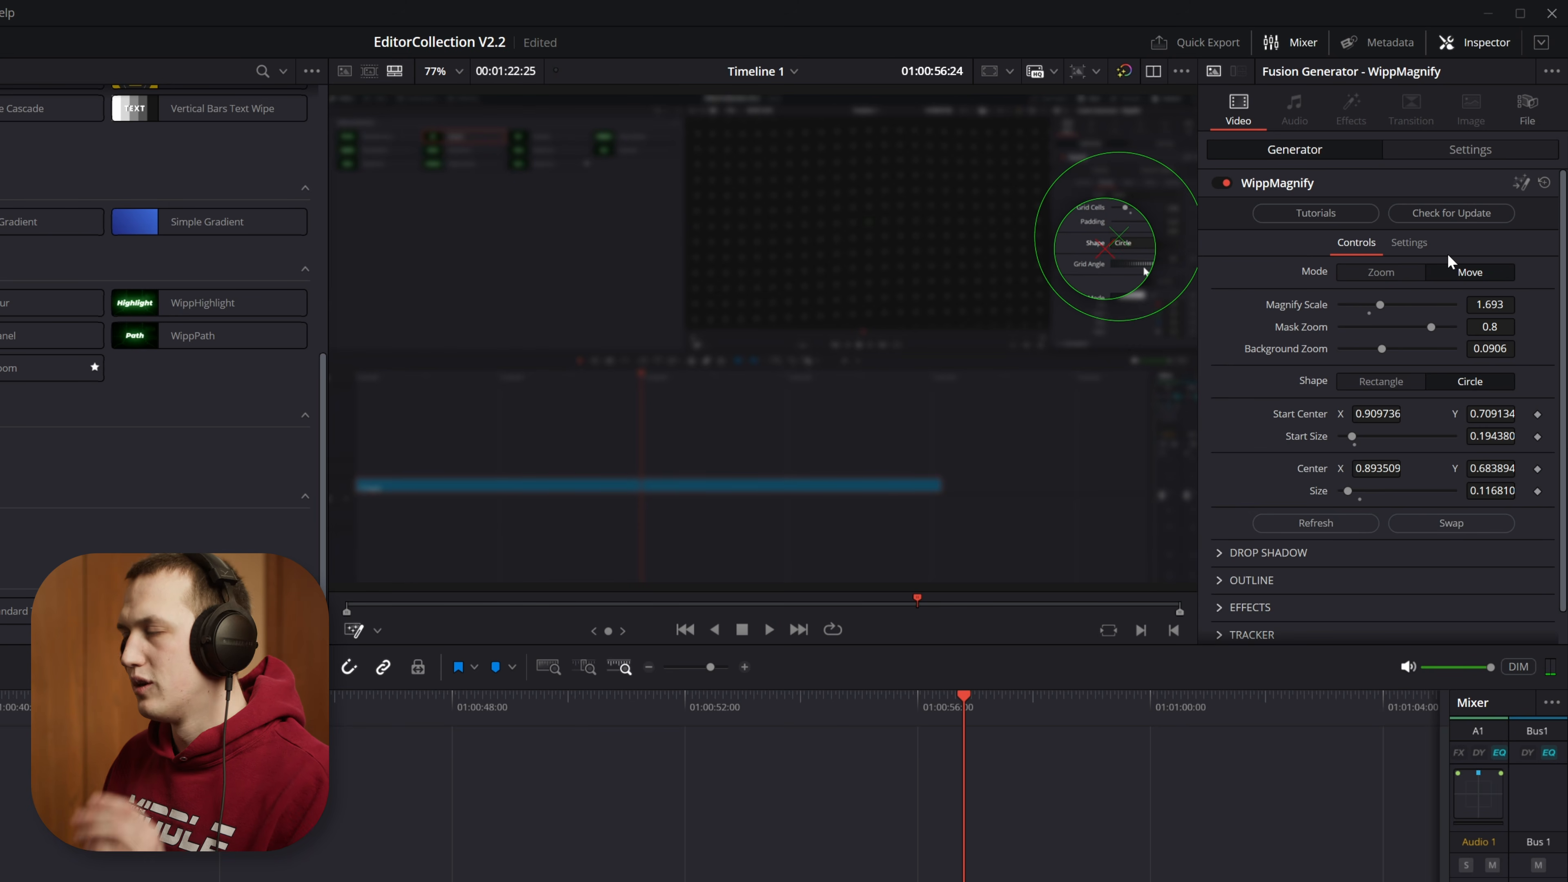
drag(1121, 241, 643, 323)
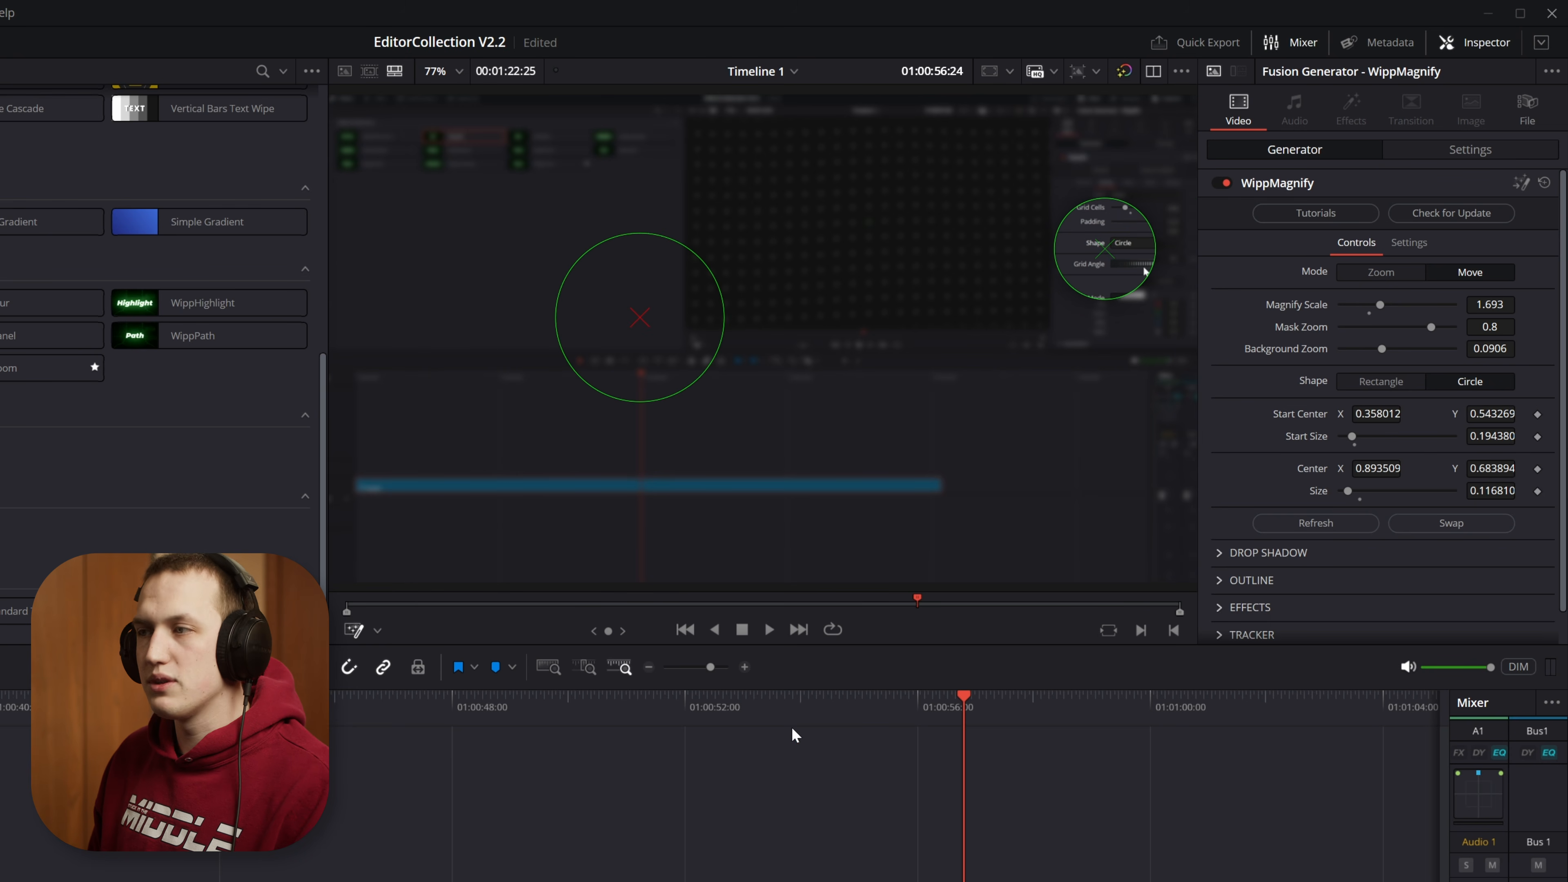
click(785, 715)
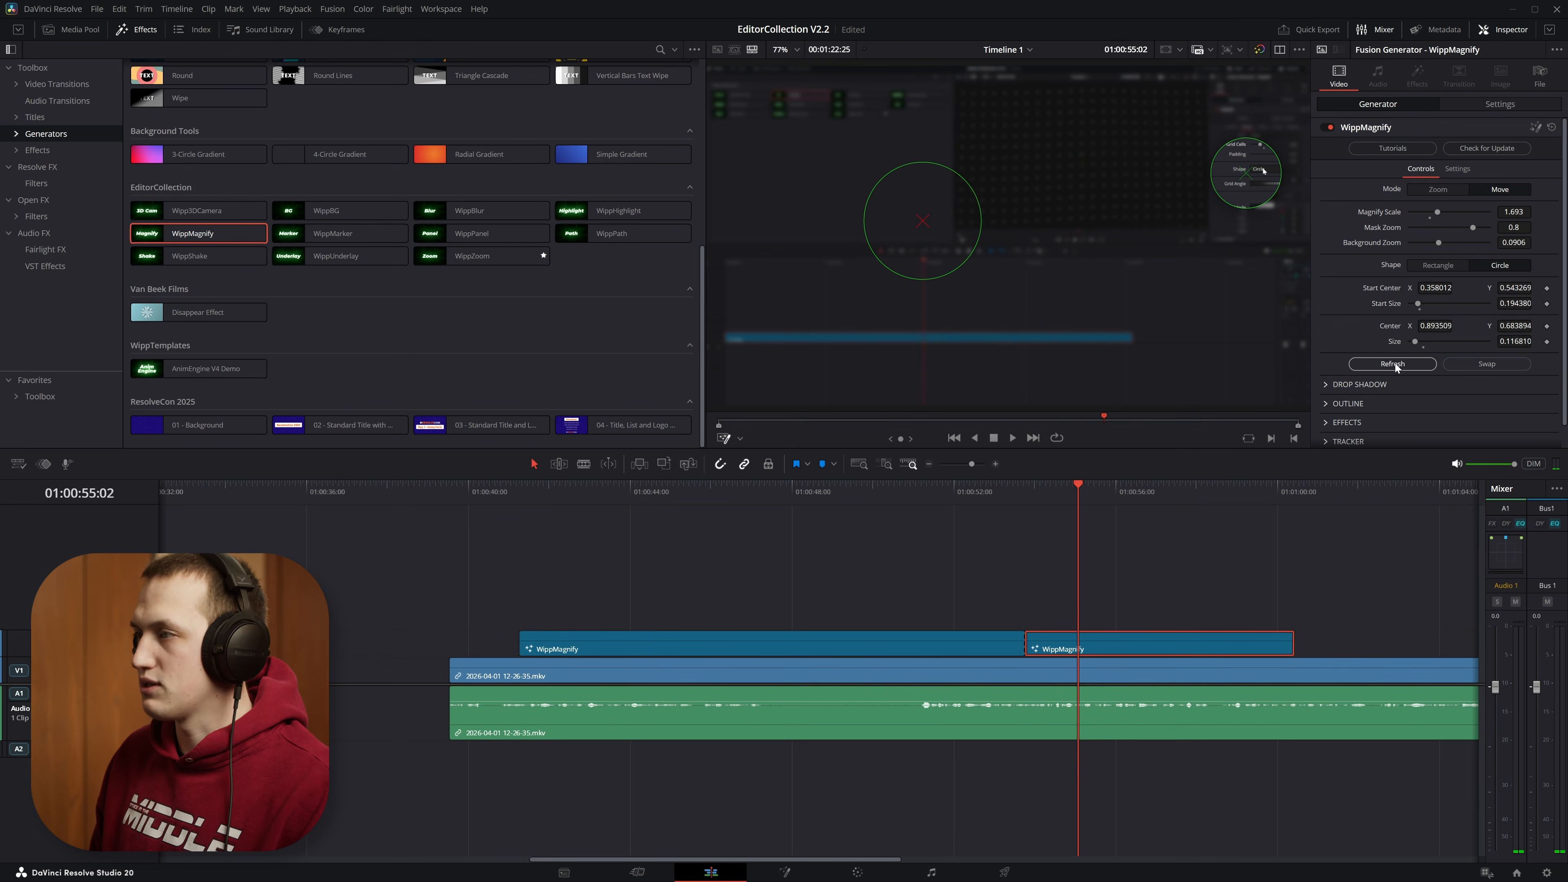
click(1393, 364)
key(slash)
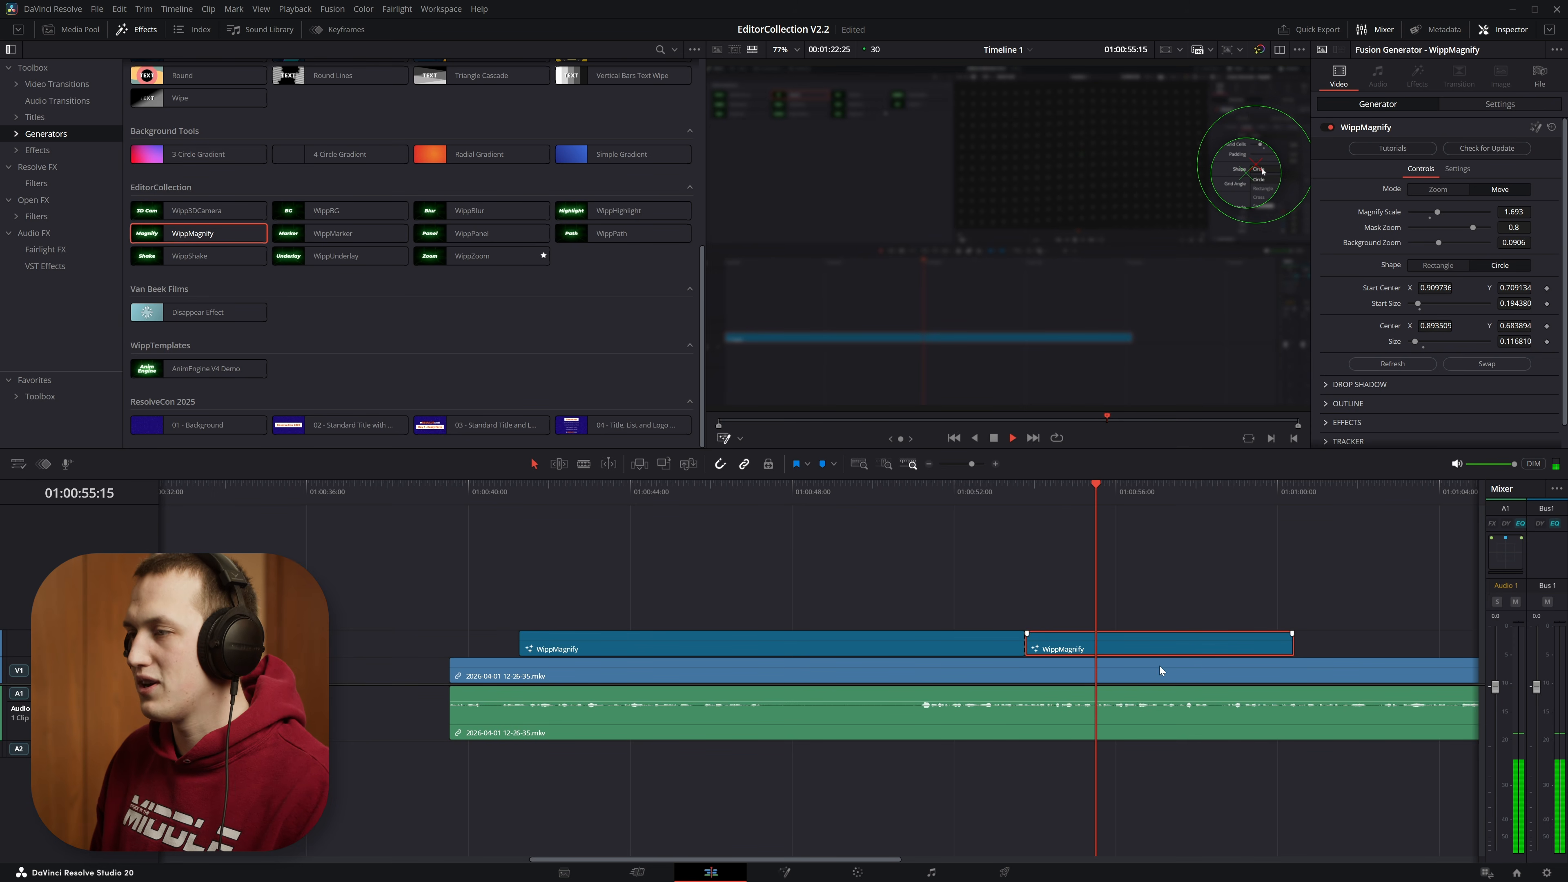
Step: Split the second WippMagnify clip at about 01:00:56:15 and extend the new third clip to about 01:01:04
key(space)
key(ctrl+b)
drag(1134, 484, 1231, 505)
drag(1293, 649, 1437, 646)
Step: Center the third WippMagnify clip's circle at 0.210953, 0.891225 with size 0.187971 and match its start to the preceding clip
drag(1235, 177, 836, 110)
click(1400, 365)
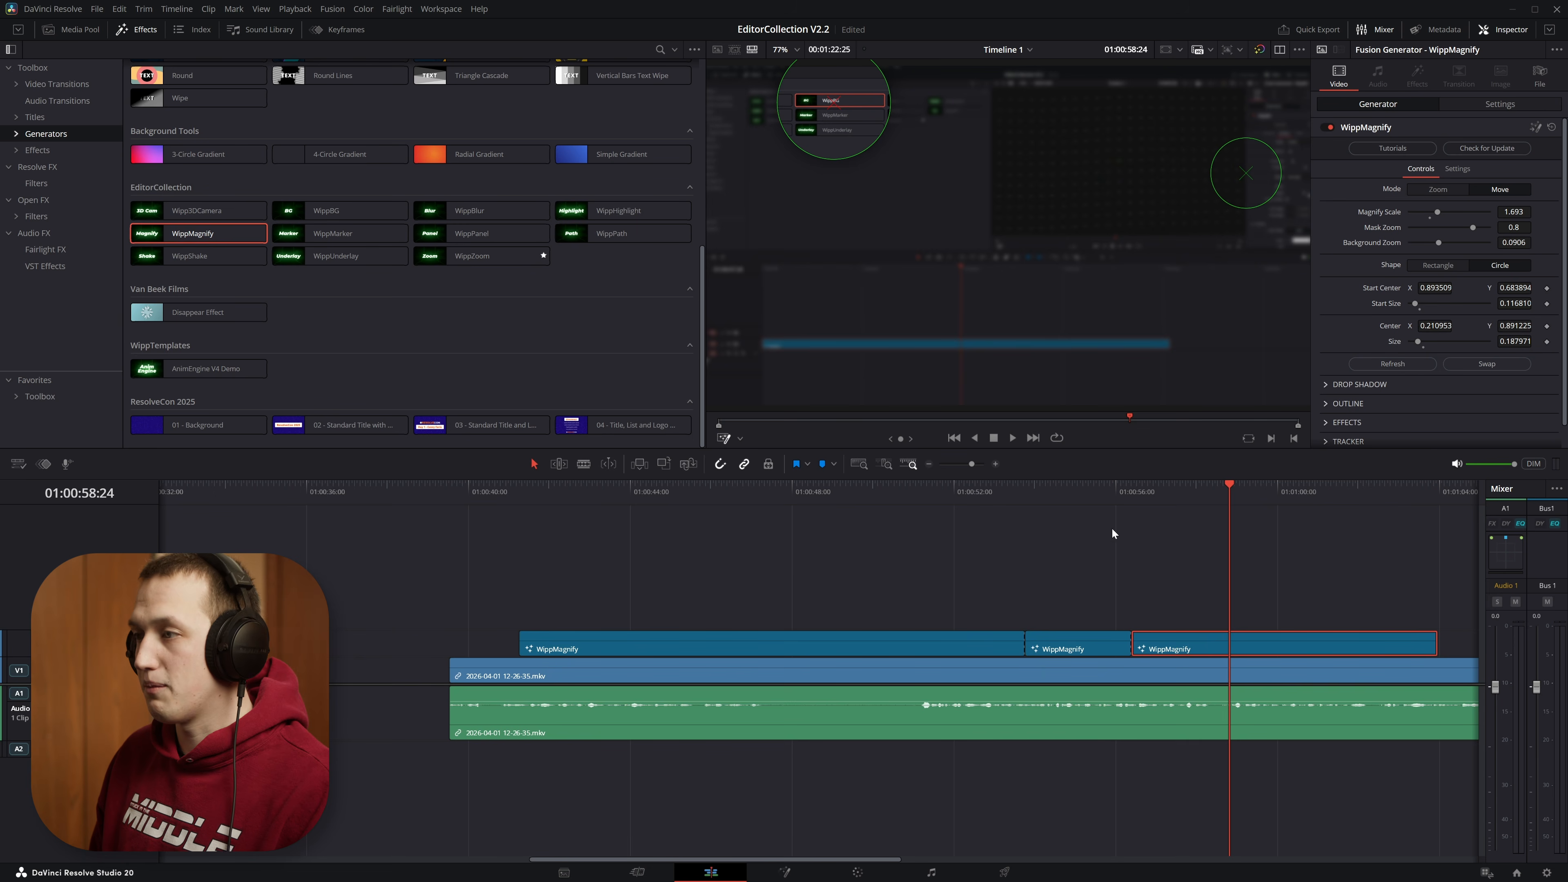
Step: Play the move into the third WippMagnify clip from about 01:00:55 and examine its motion in the enlarged viewer around 01:00:56:27
click(1099, 493)
key(space)
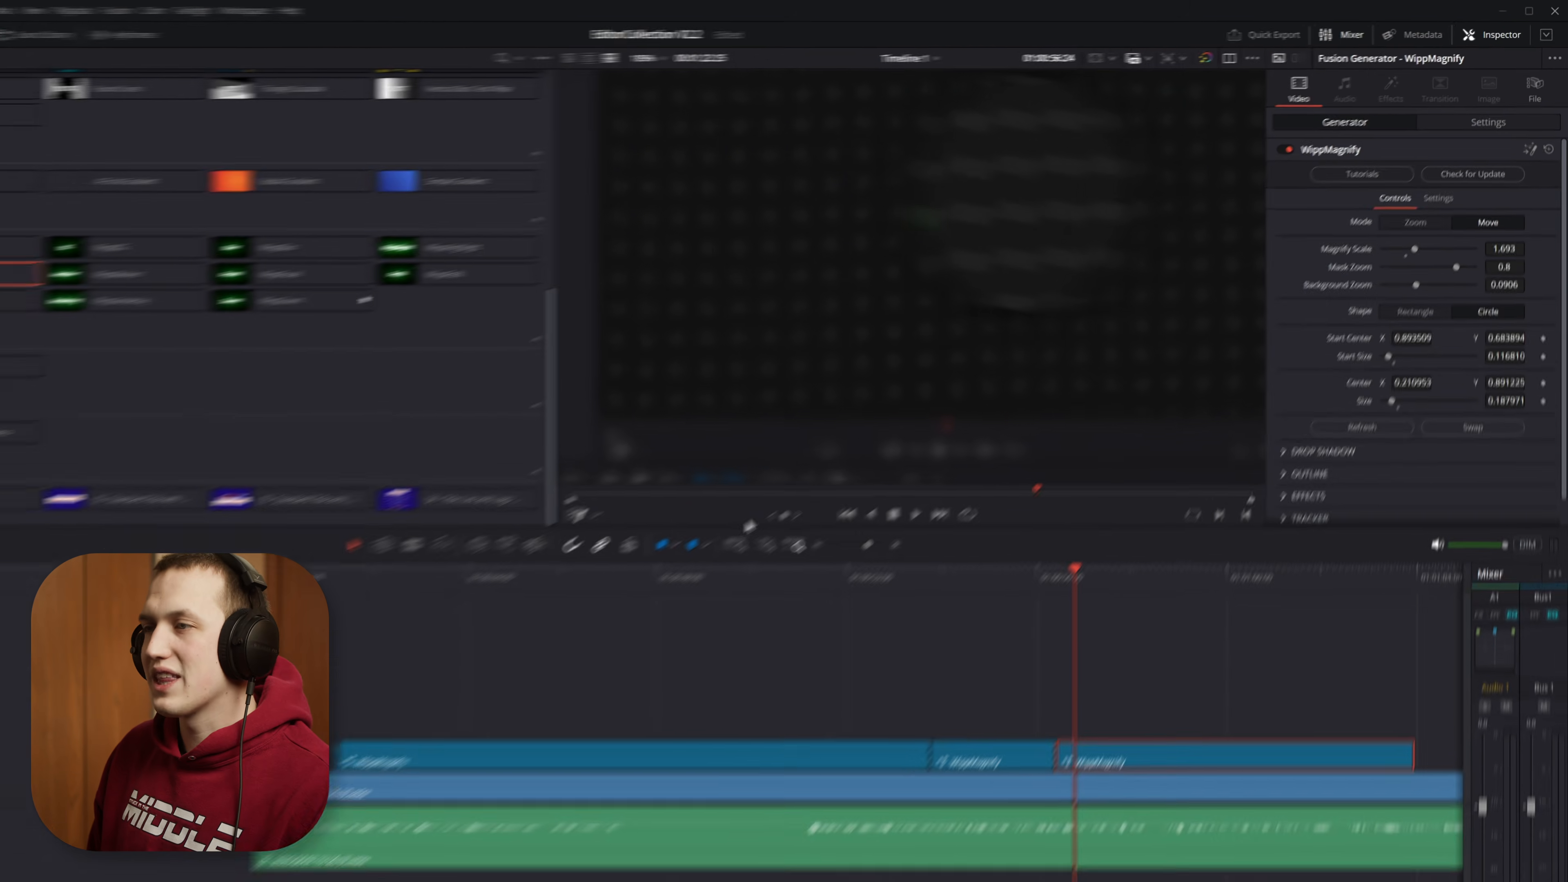
drag(894, 443, 895, 442)
drag(610, 632, 611, 630)
scroll(933, 375, down, 3)
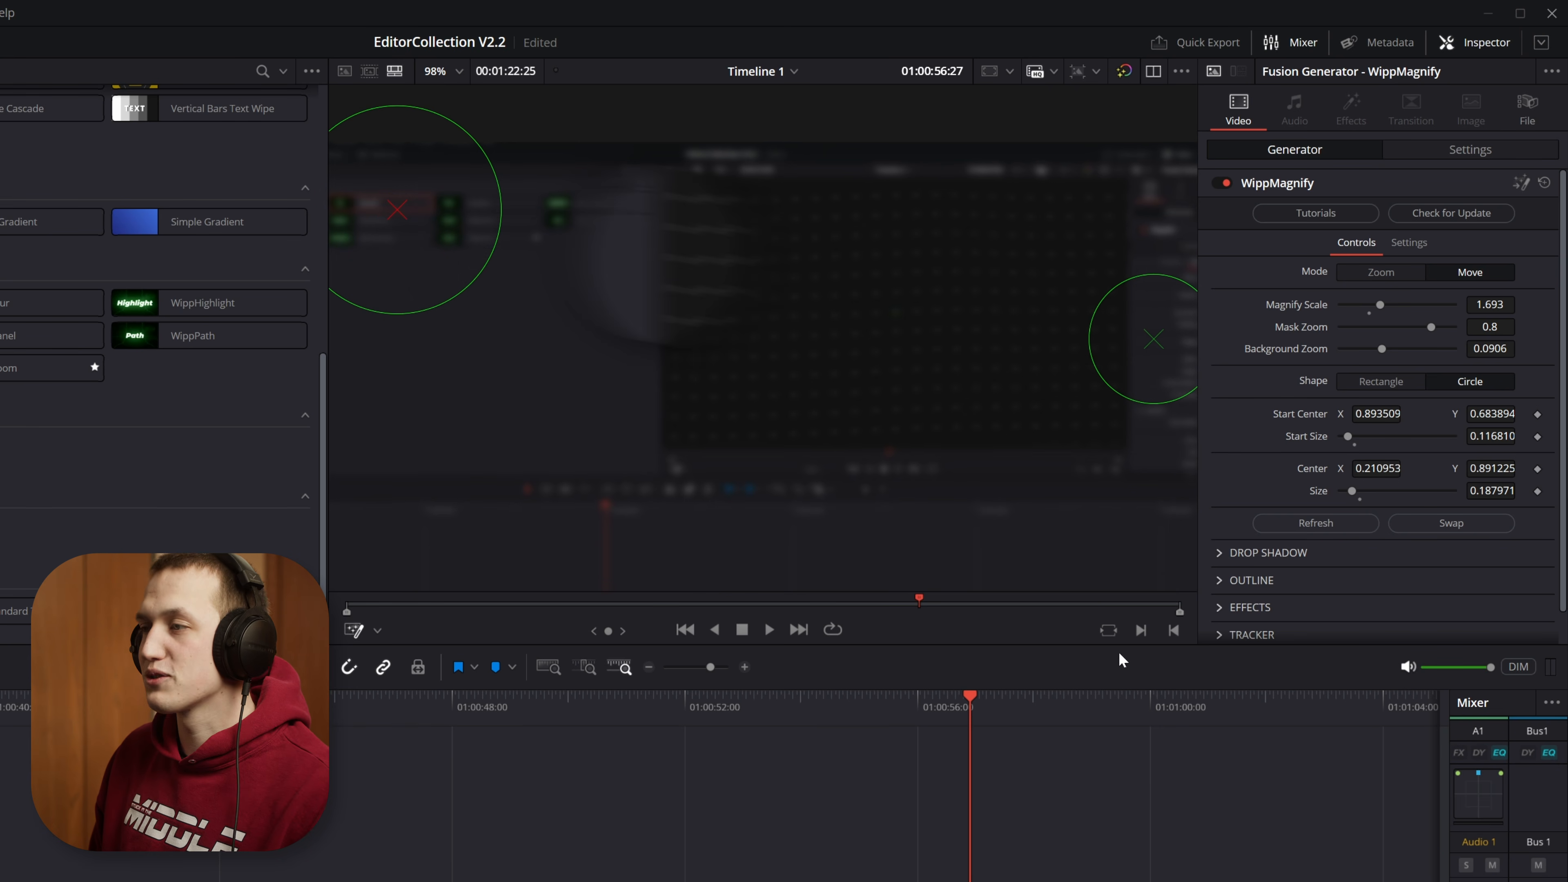
key(space)
scroll(925, 389, down, 2)
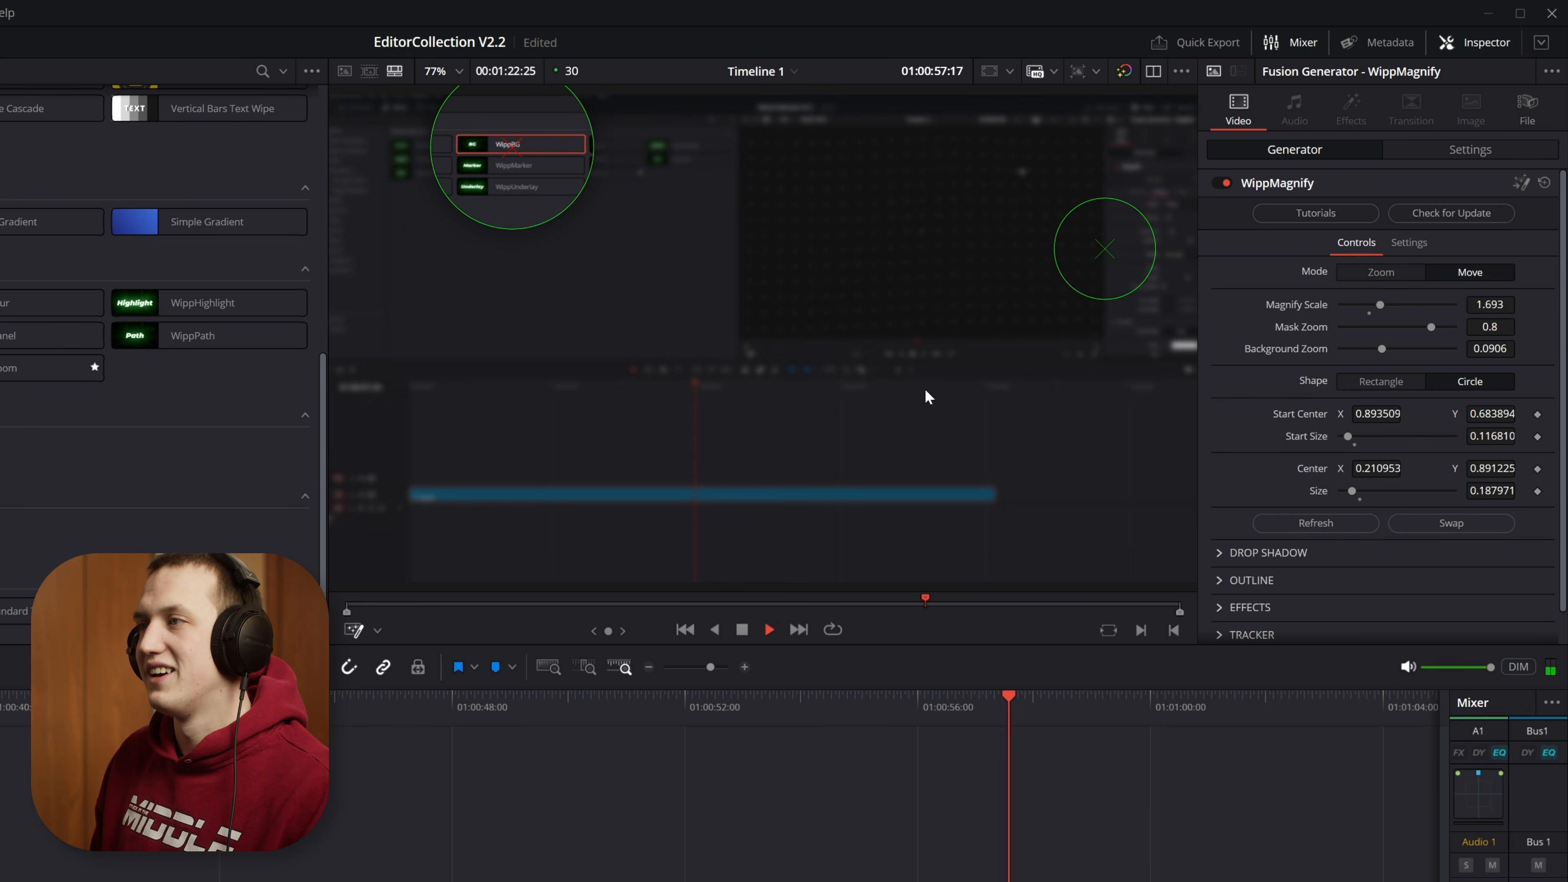